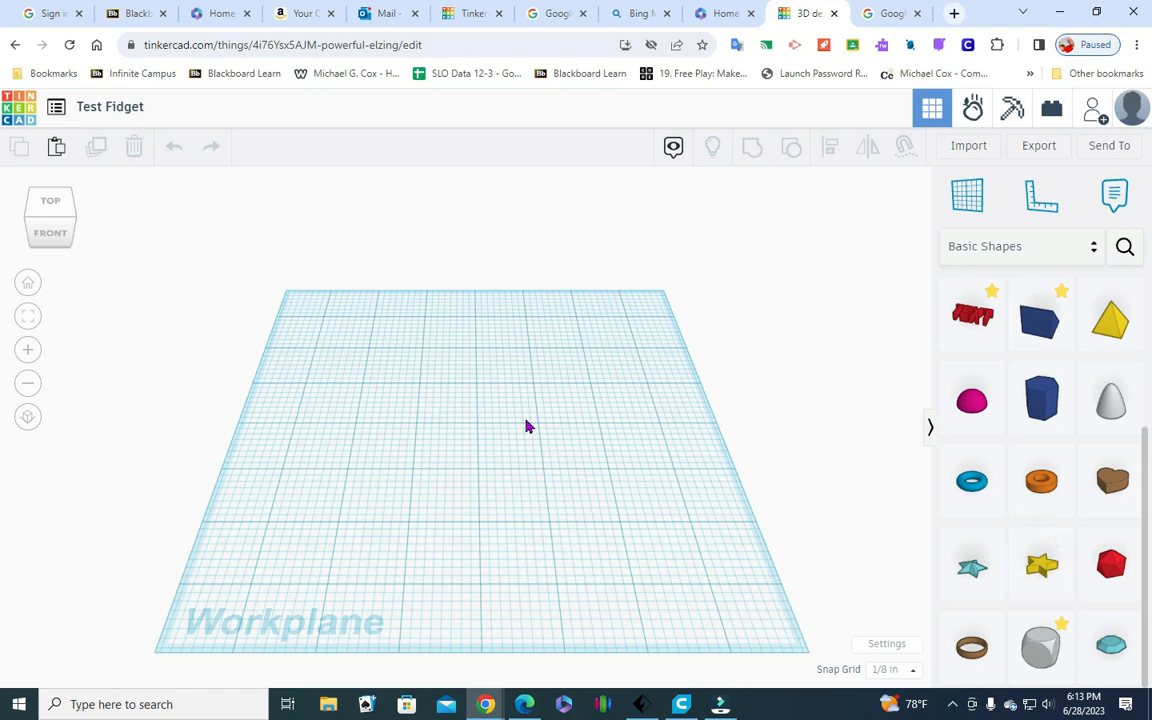
Check the measurement units in the workspace settings
left_click(887, 643)
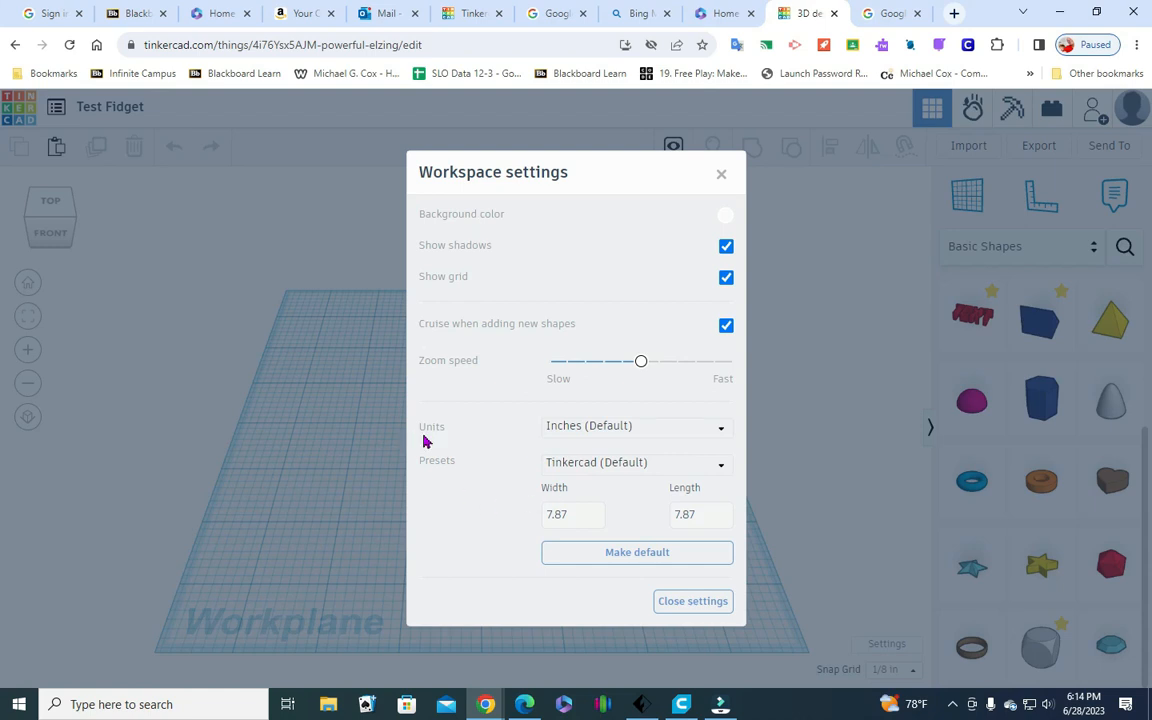
left_click(720, 175)
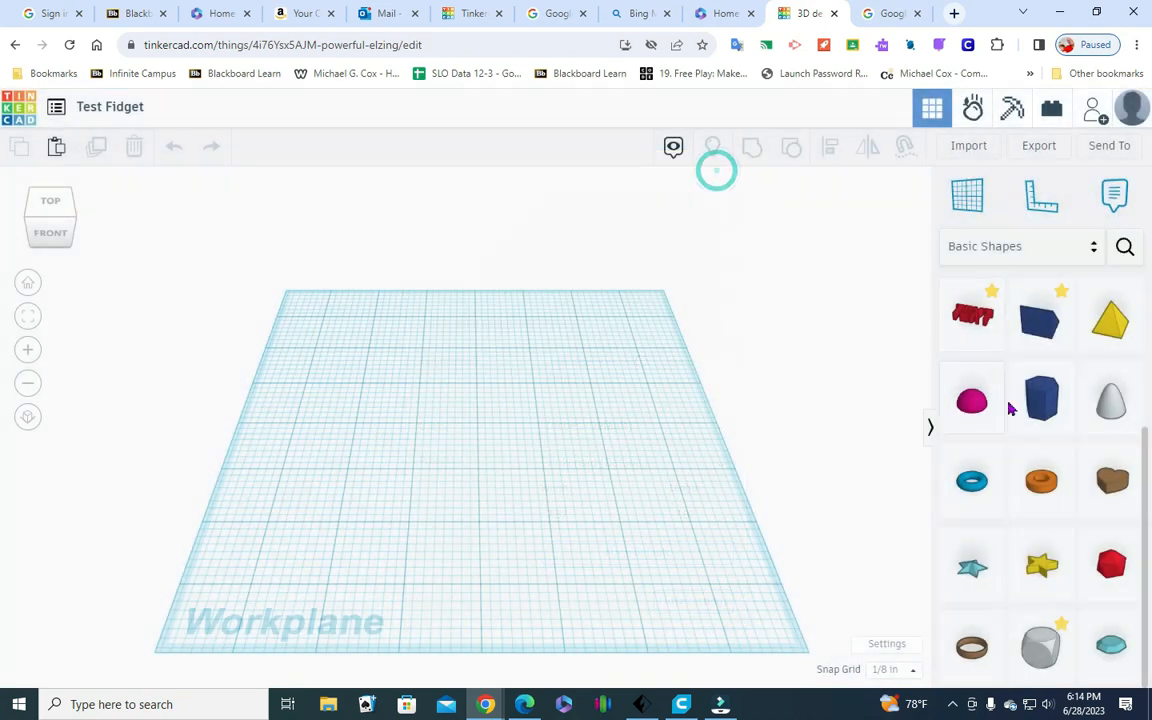
Place a yellow star near the middle of the workplane and set its width and length to 2 in
left_click_drag(1052, 583, 550, 422)
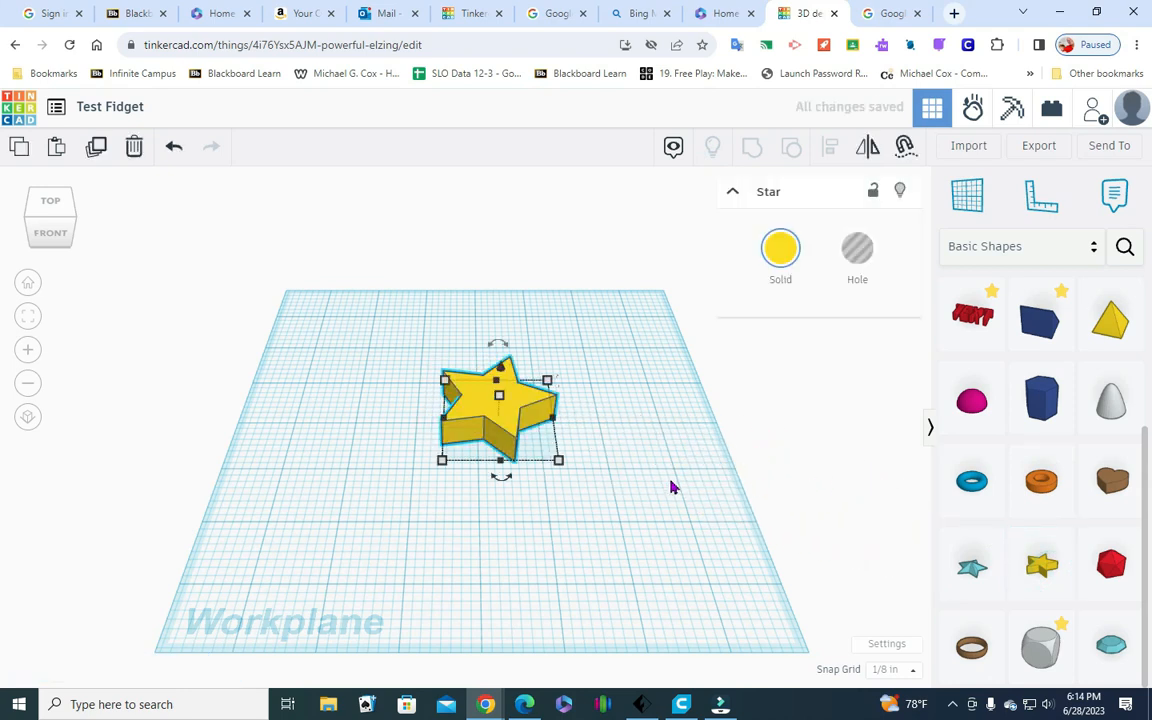
left_click(558, 462)
left_click(502, 527)
type("2")
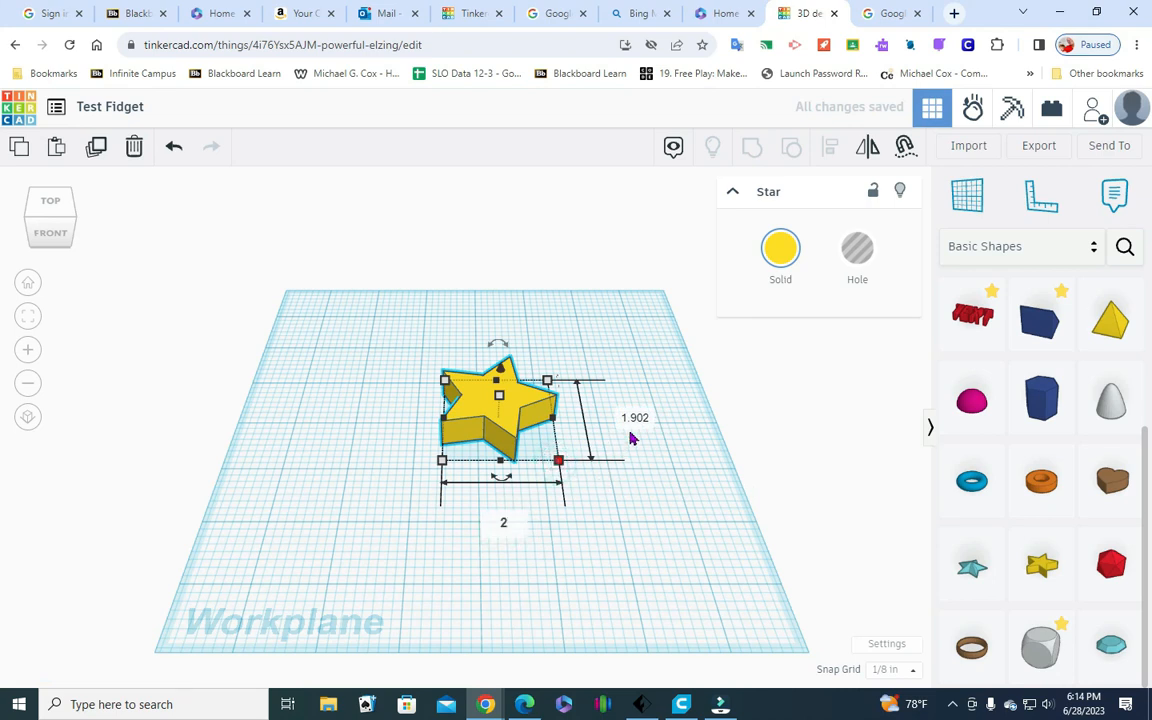
left_click(636, 418)
type("2")
key("Return")
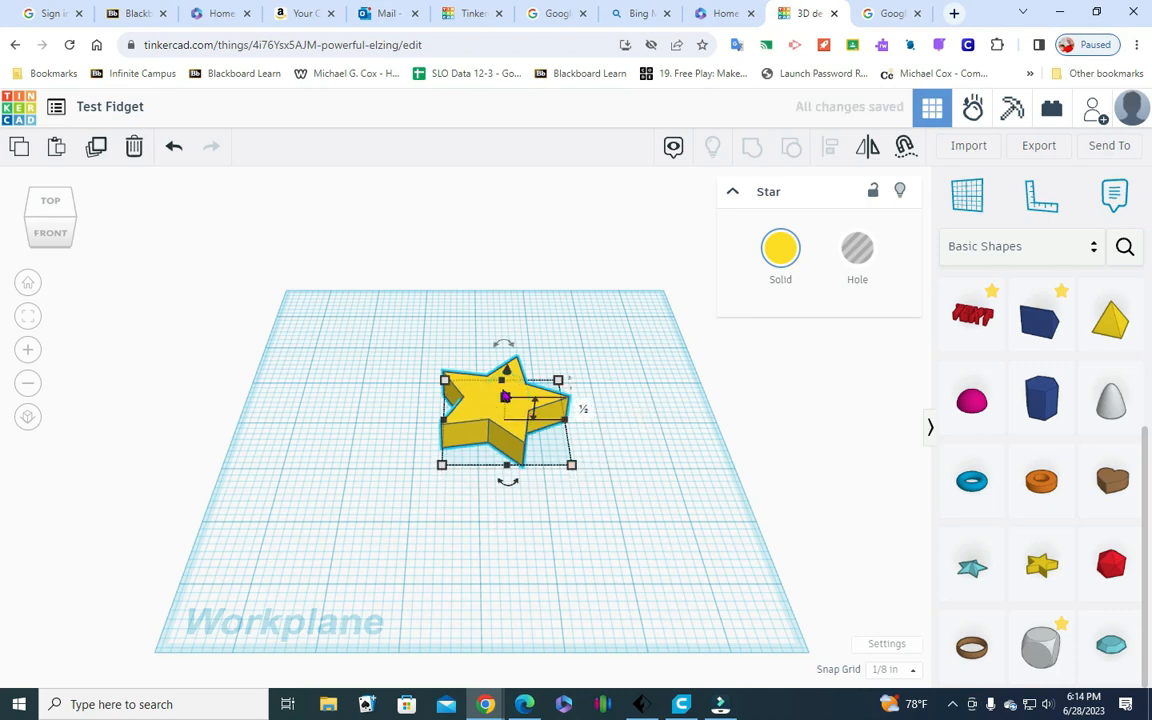
Set the star's height to 0.3 in
left_click(584, 409)
type(".3")
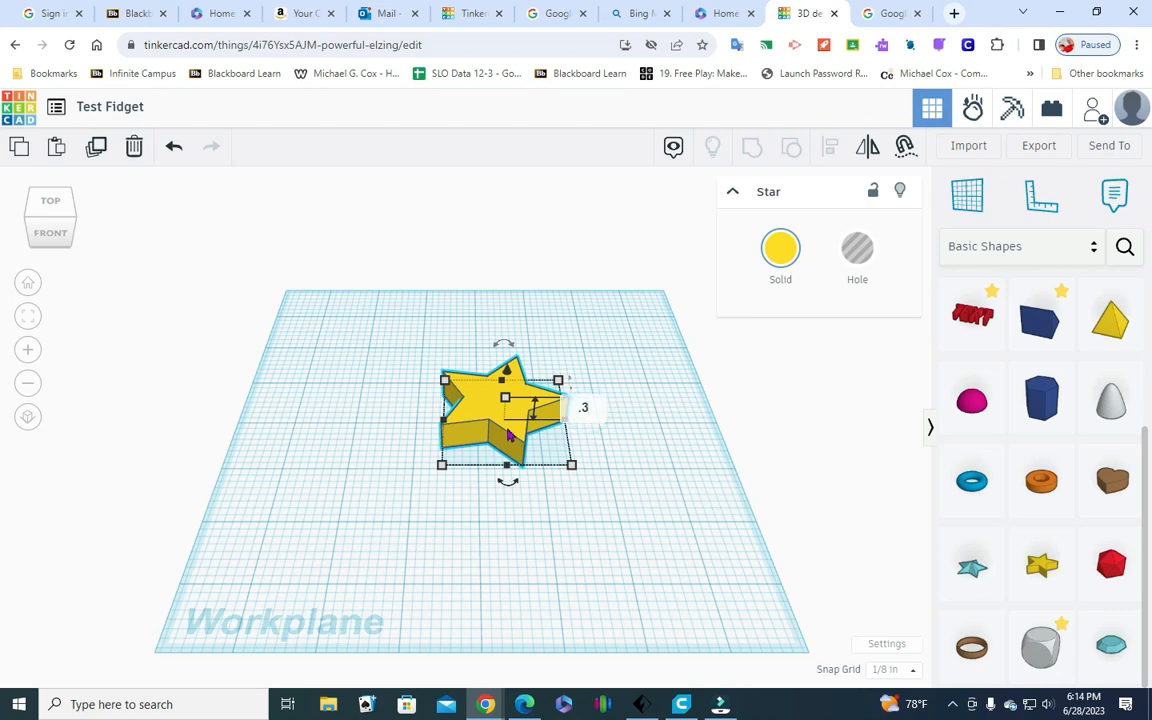
key("Return")
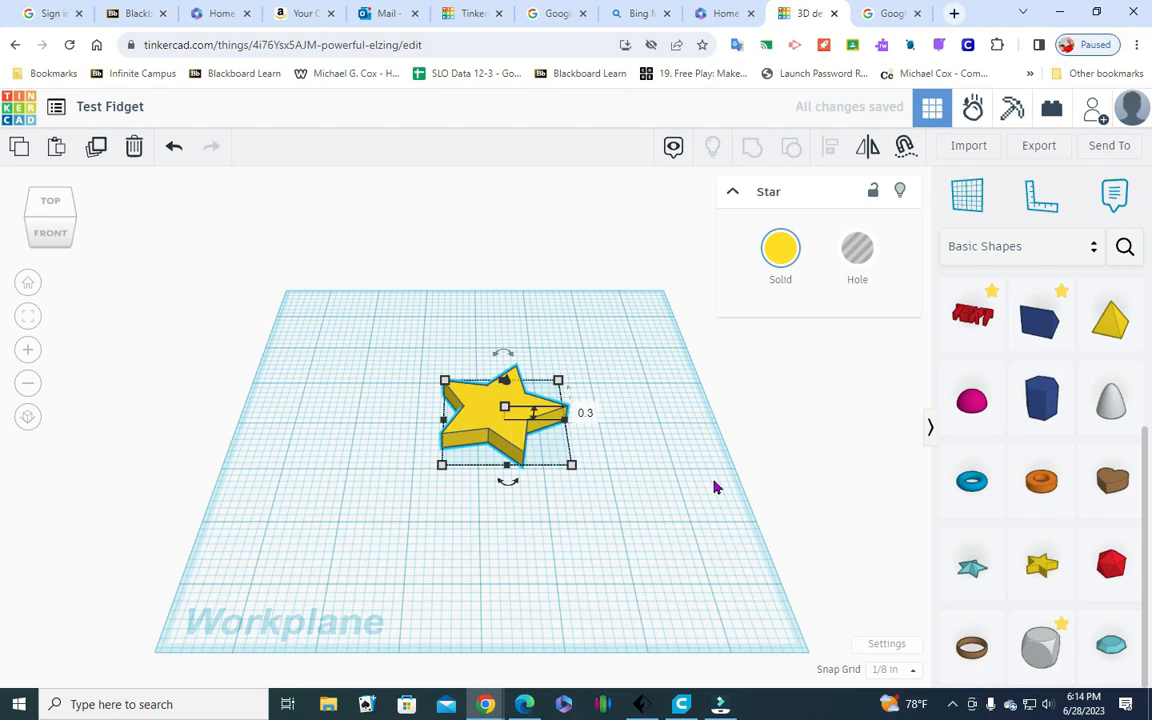
left_click(674, 535)
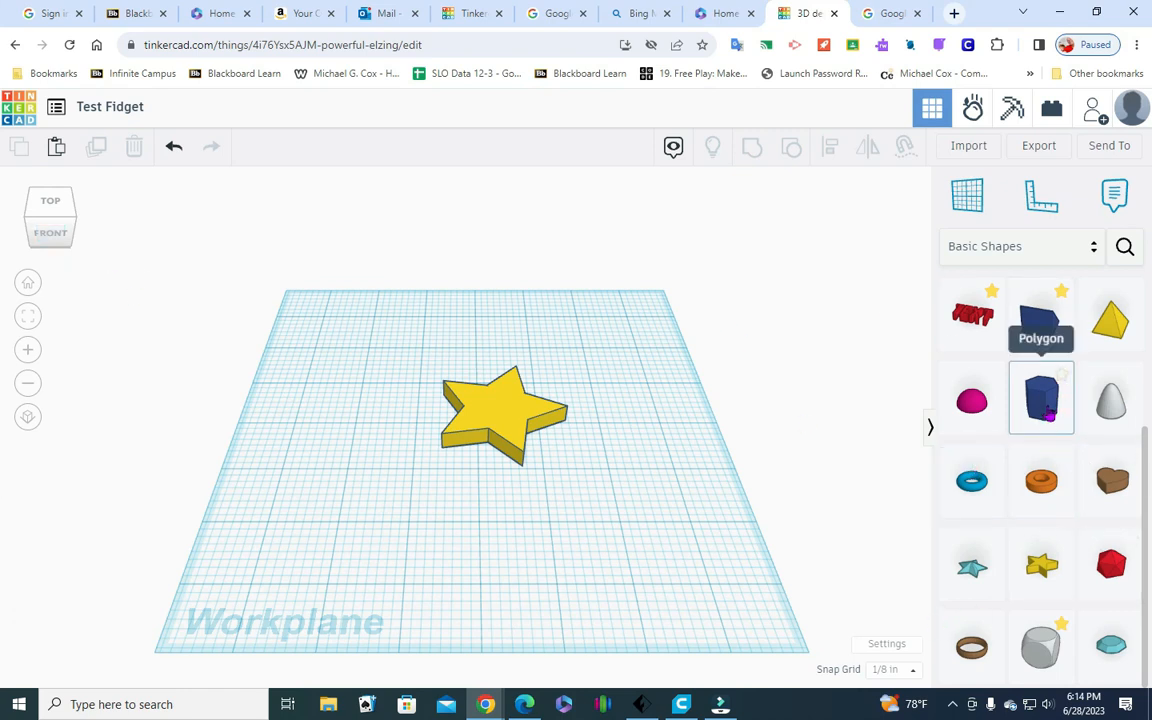
Place a six-sided polygon beside the star and recolor it light green
left_click_drag(1049, 415, 633, 485)
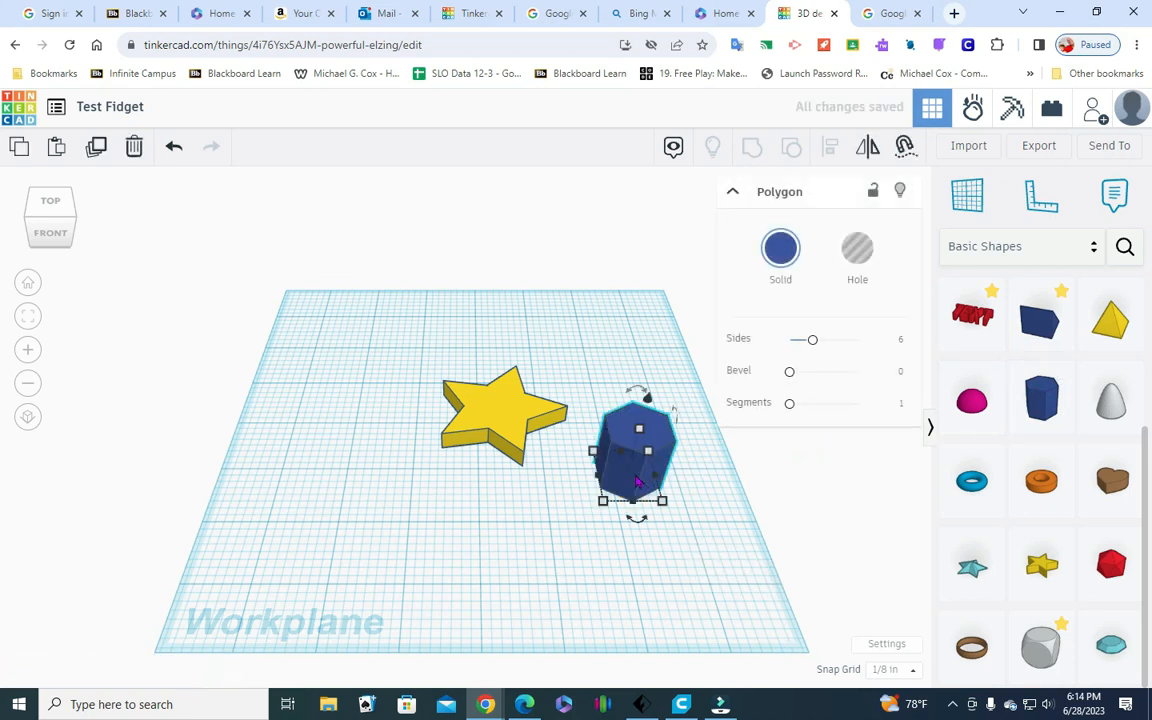
left_click(772, 250)
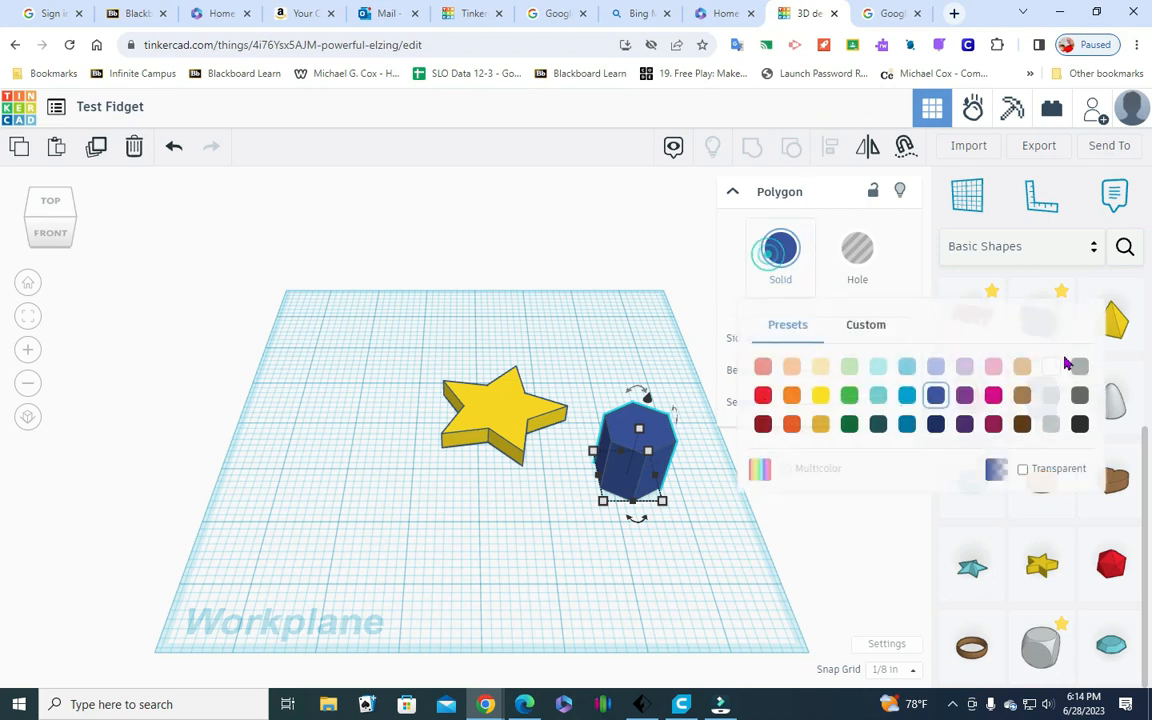
left_click(850, 370)
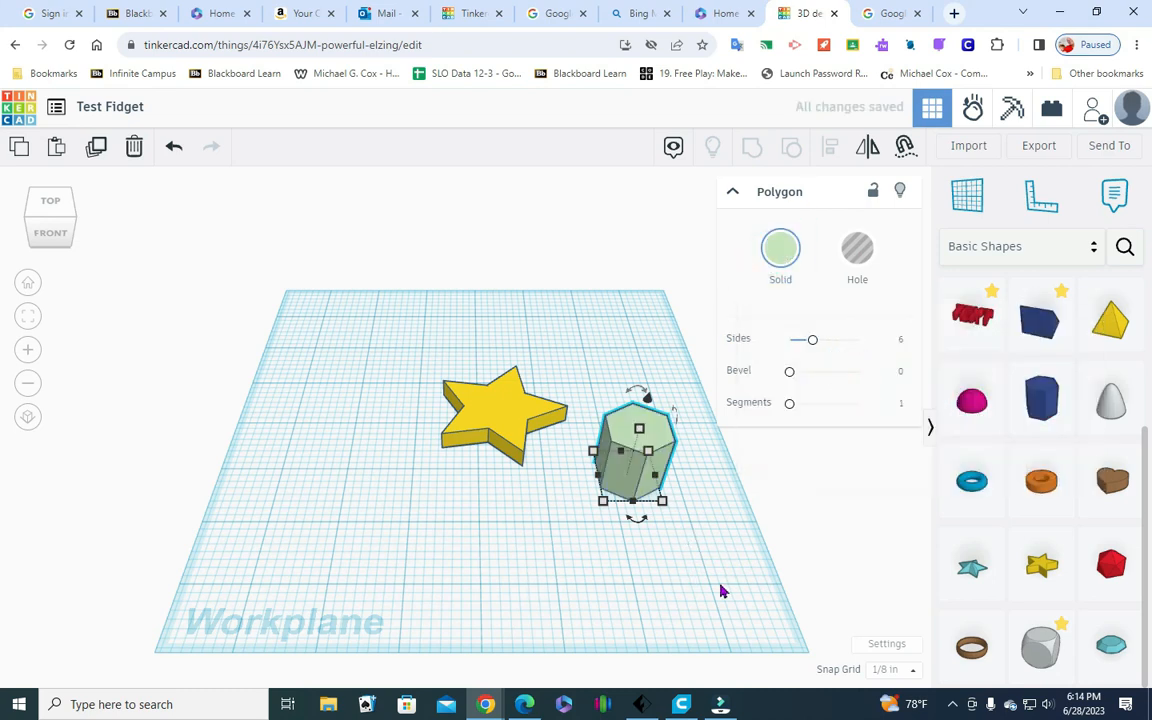
Set the polygon's width to 1 in and its height to 1/4 in
mouse_move(662, 503)
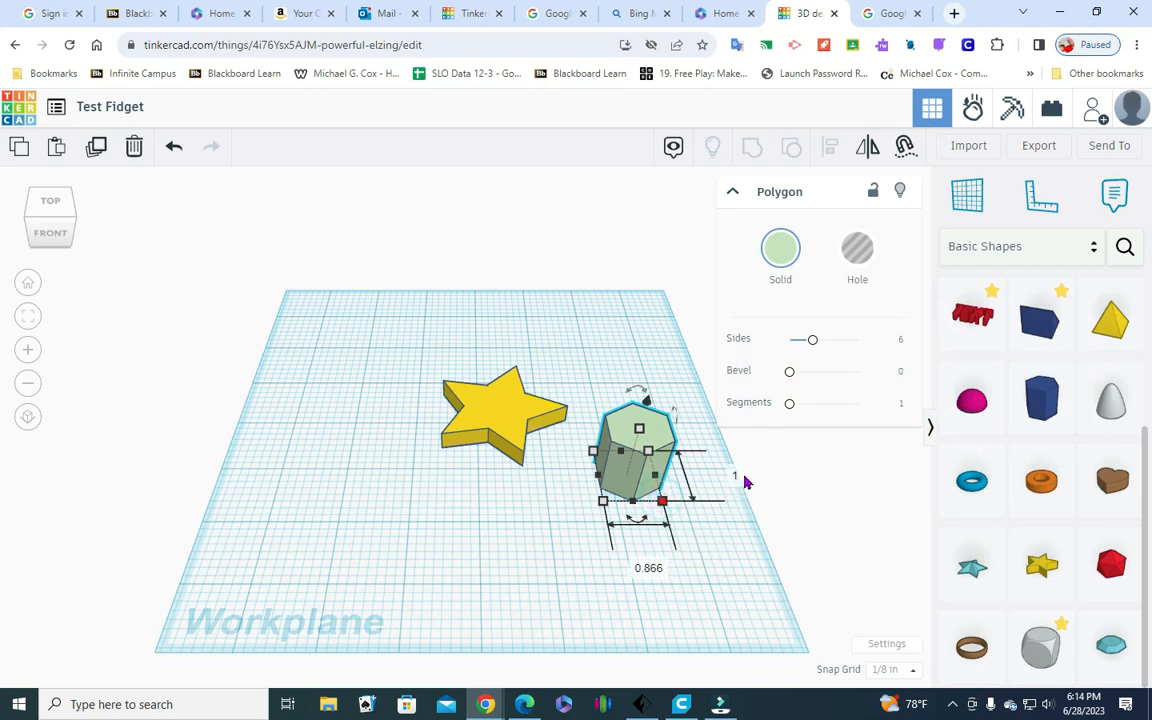
left_click(650, 568)
type("1")
left_click(641, 601)
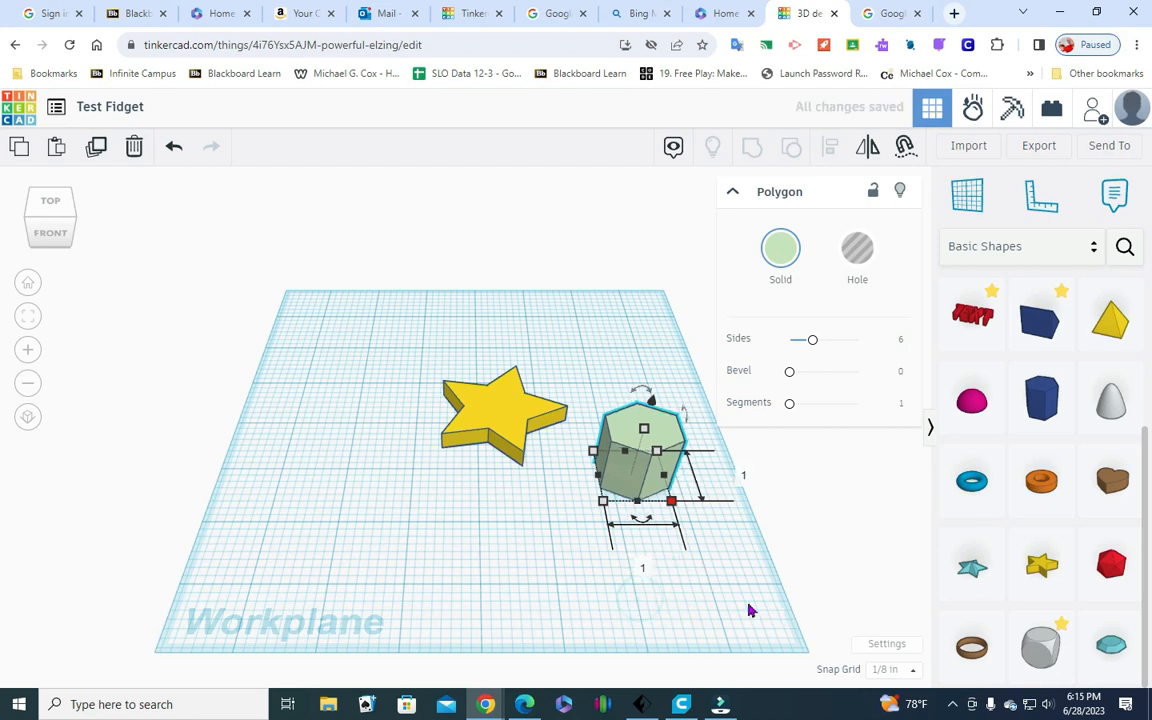
left_click(643, 431)
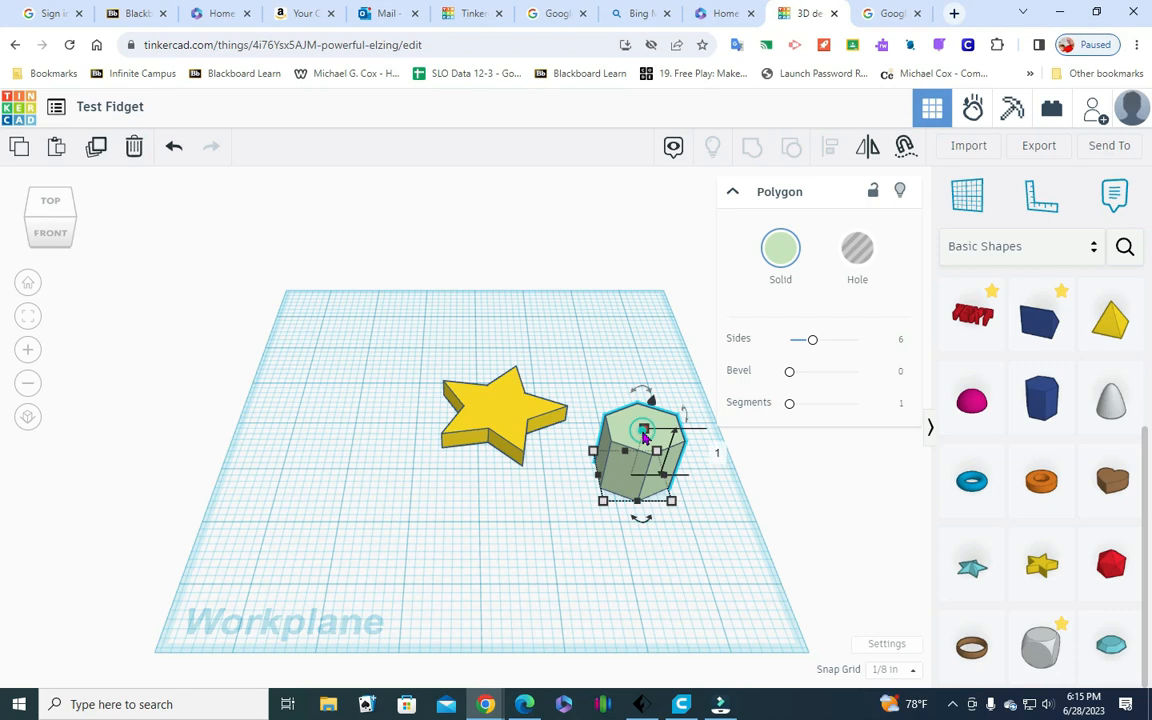
left_click(716, 454)
key("BackSpace")
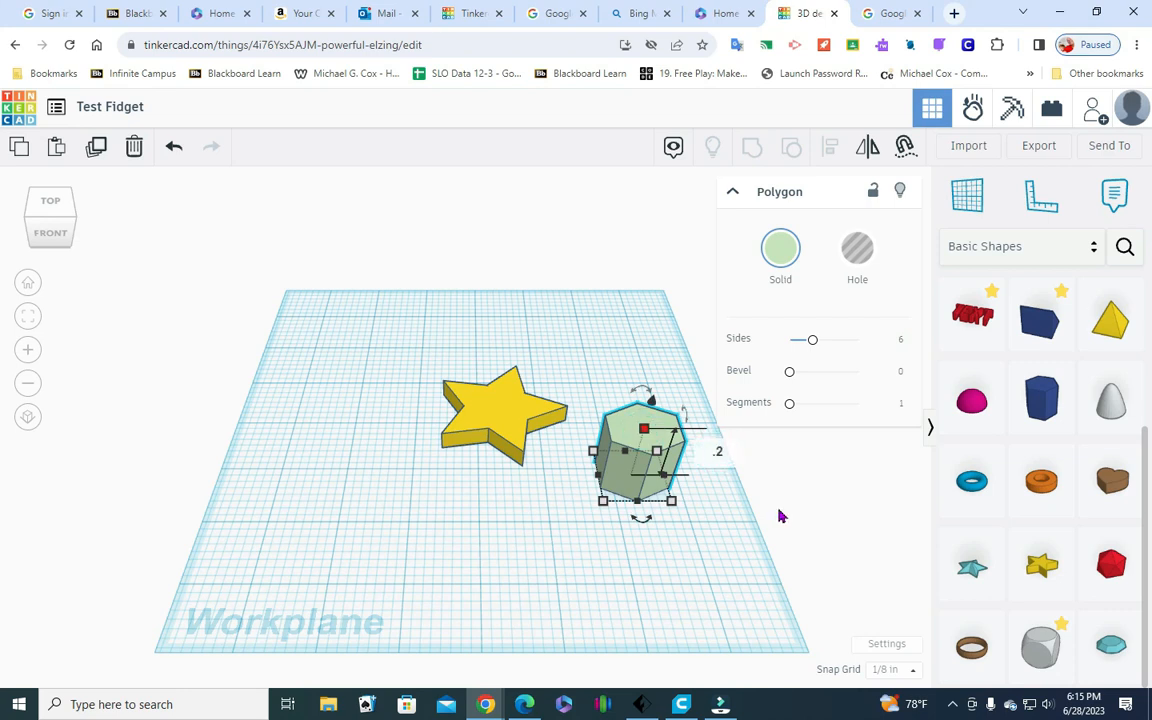
key("Return")
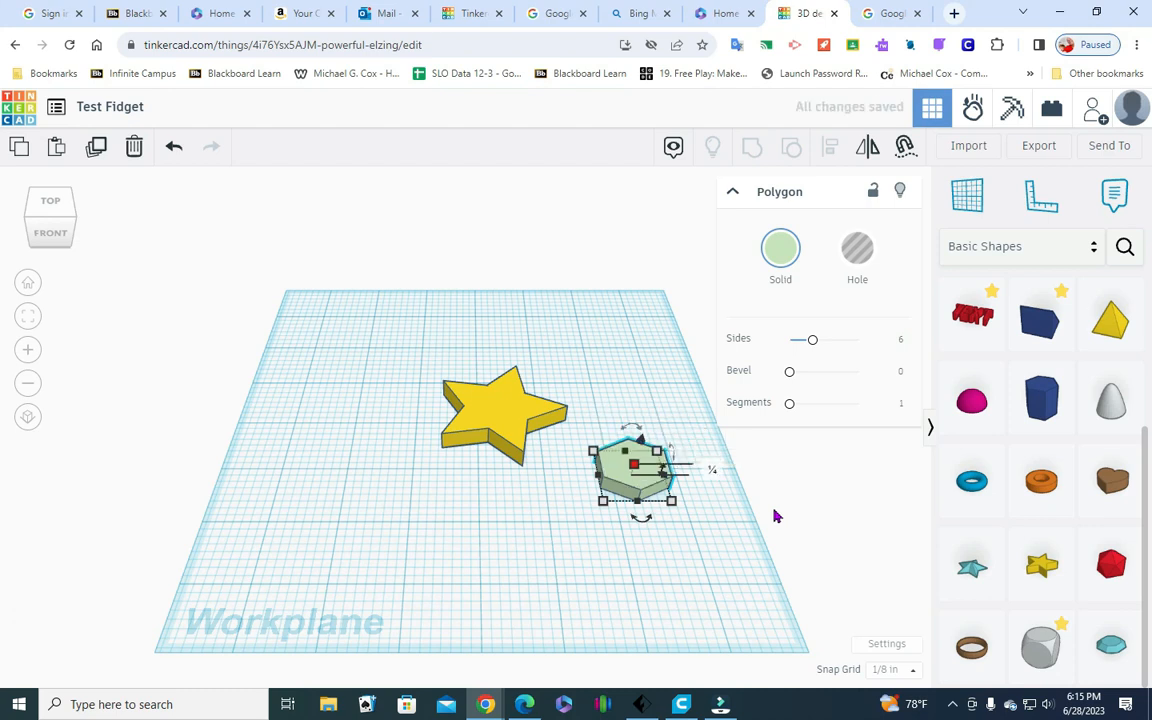
left_click(675, 540)
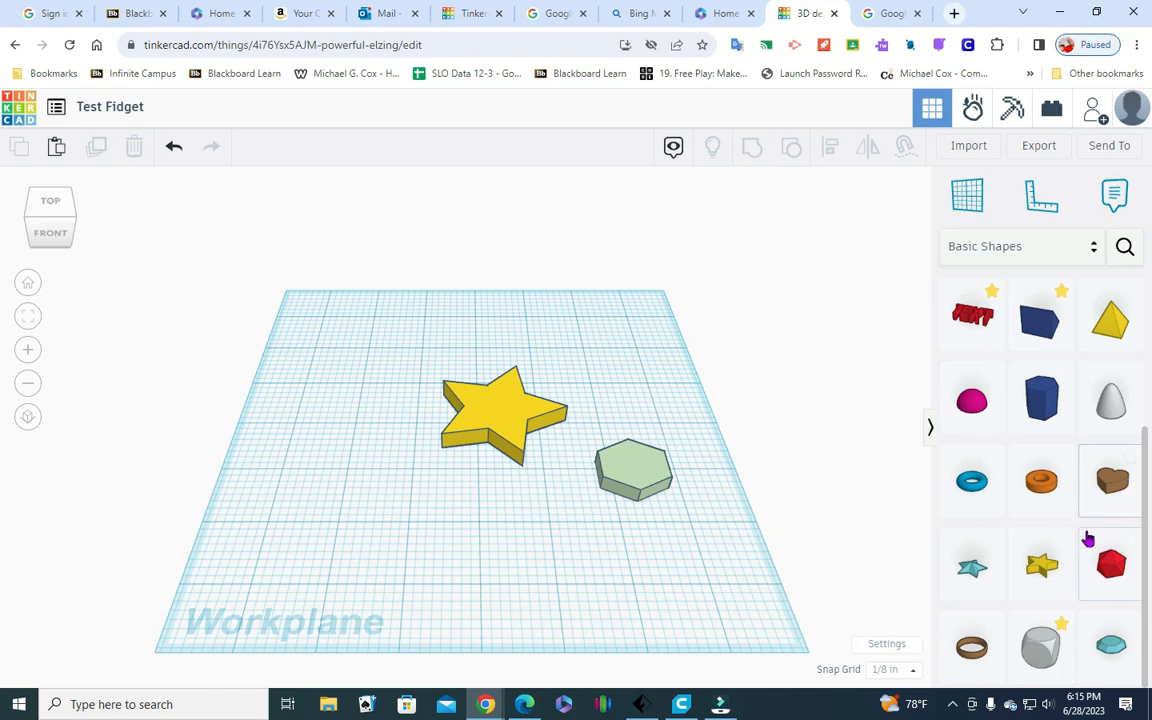
Place a cylinder hole on the workplane on the opposite side of the star from the polygon
scroll(1062, 518, "up", 3)
left_click(1049, 319)
left_click(341, 419)
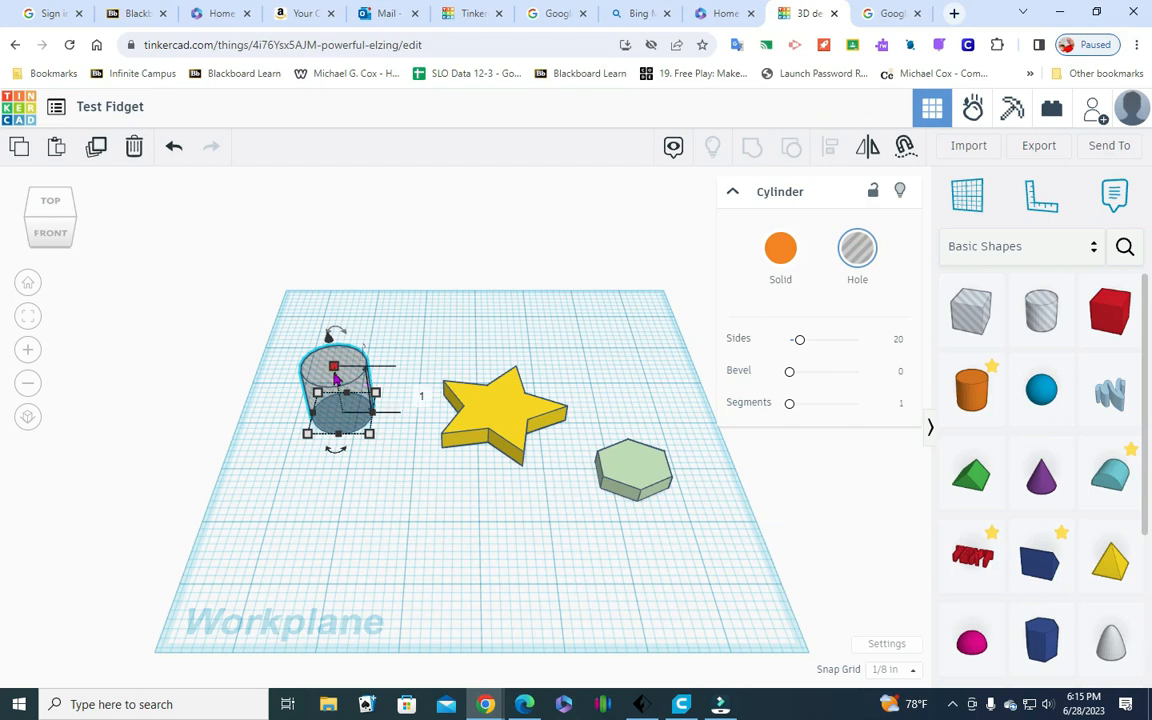
Set the cylinder hole's width and length to 0.87 in
mouse_move(51, 245)
left_mouse_down()
mouse_move(57, 213)
mouse_move(75, 200)
mouse_move(120, 196)
mouse_move(99, 235)
mouse_move(129, 219)
mouse_move(105, 229)
mouse_move(122, 226)
mouse_move(77, 237)
mouse_move(51, 226)
mouse_move(67, 231)
left_mouse_up()
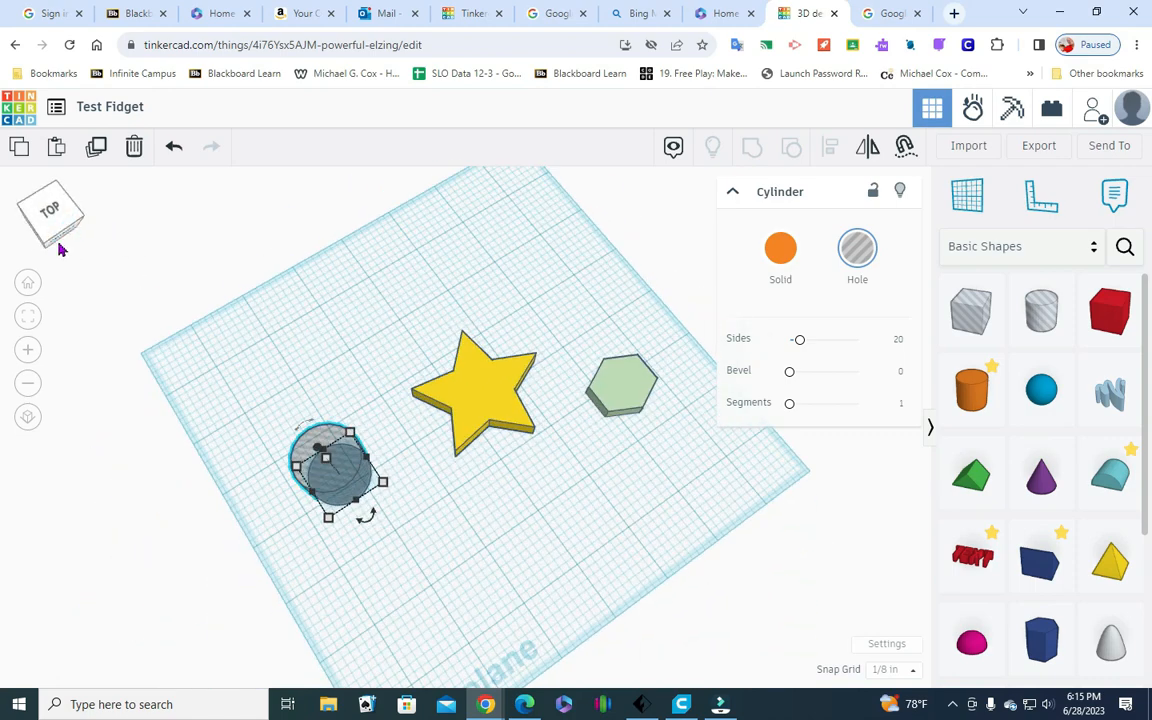
left_click(42, 246)
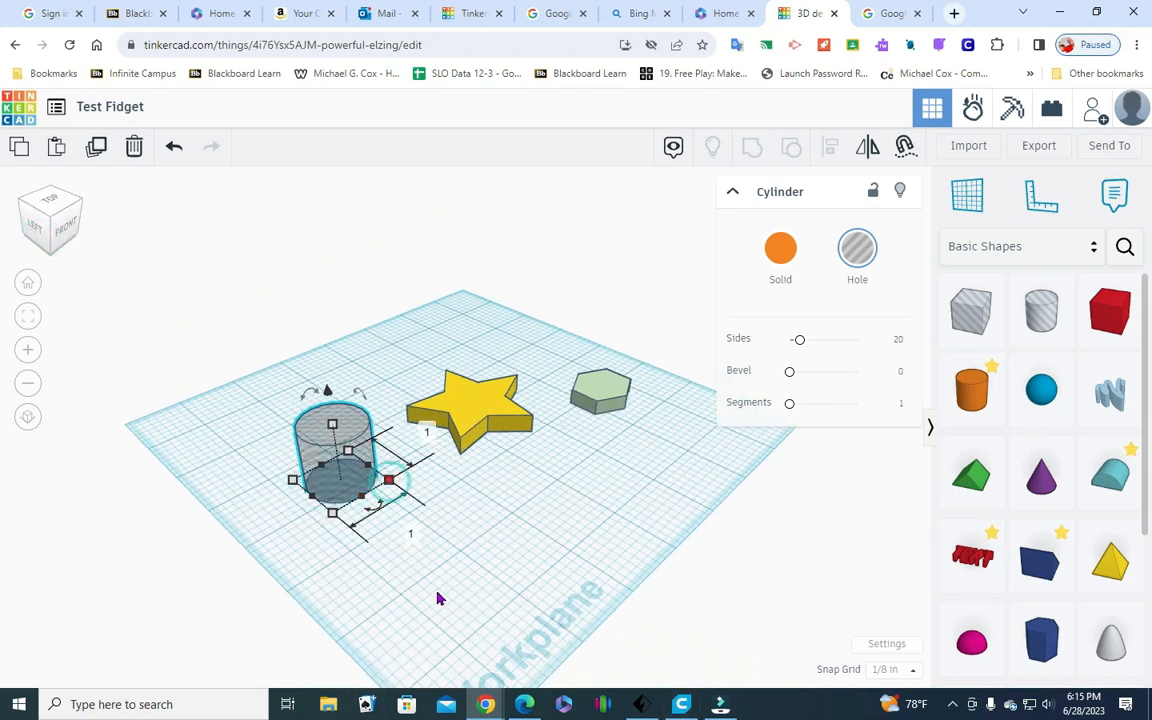
left_click(411, 535)
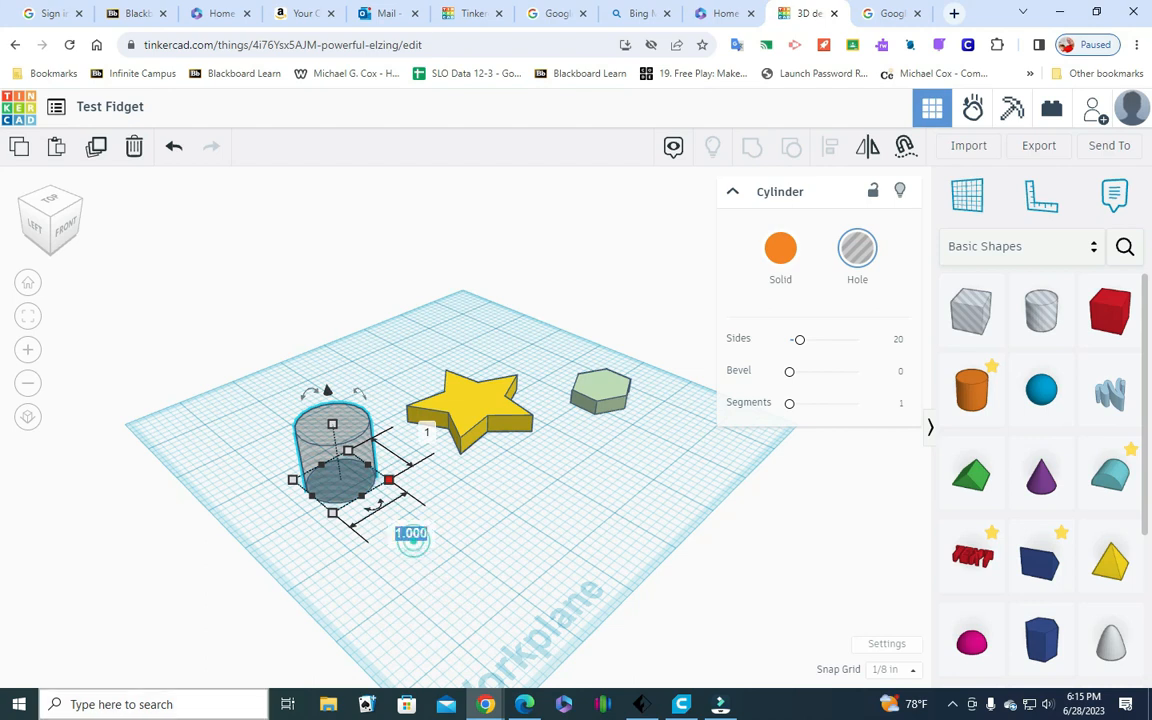
key("BackSpace")
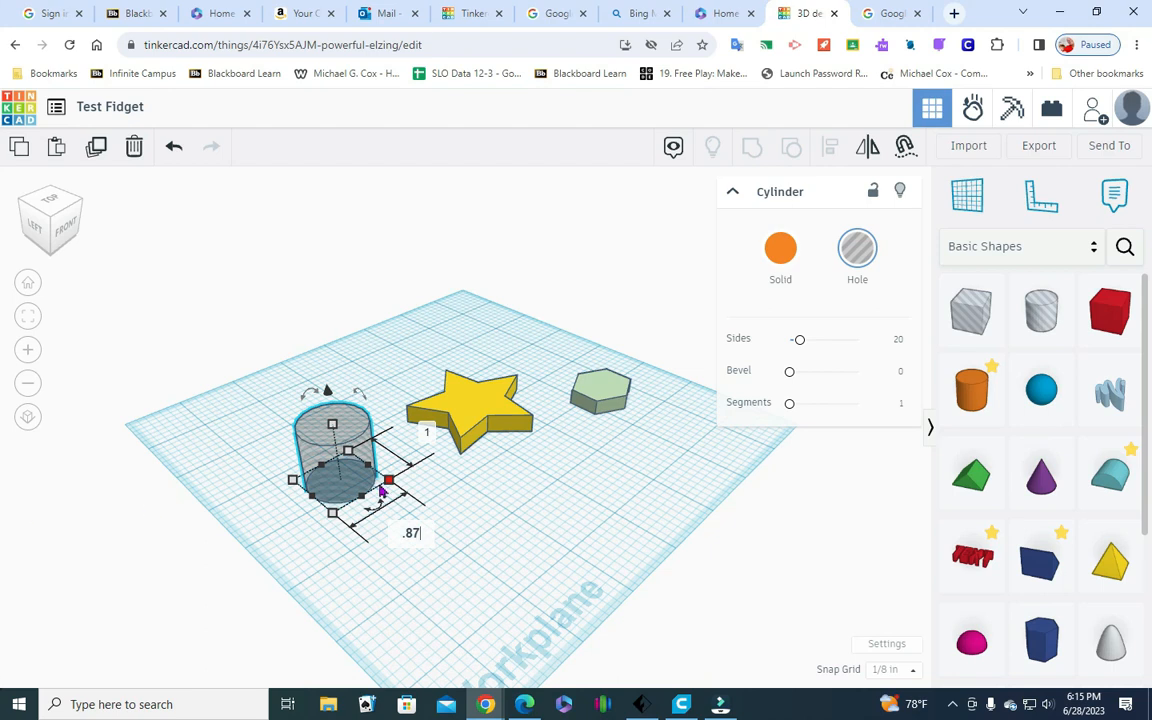
key("Return")
left_click(421, 437)
type(".")
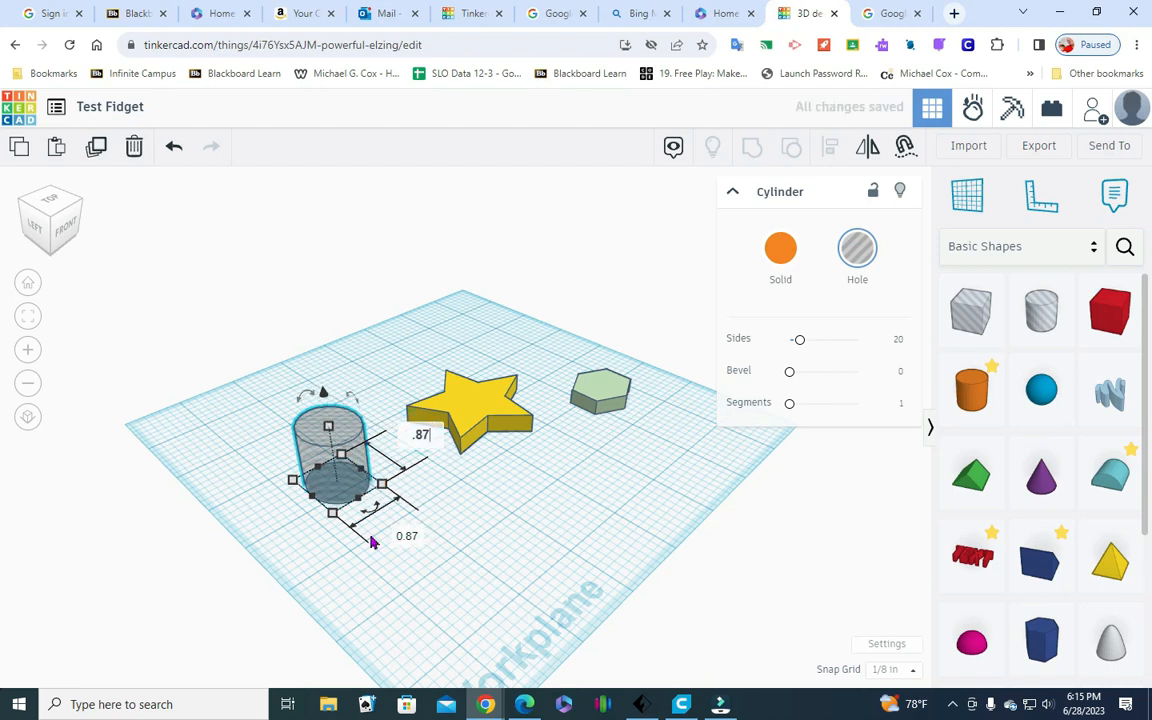
type("87")
key("Return")
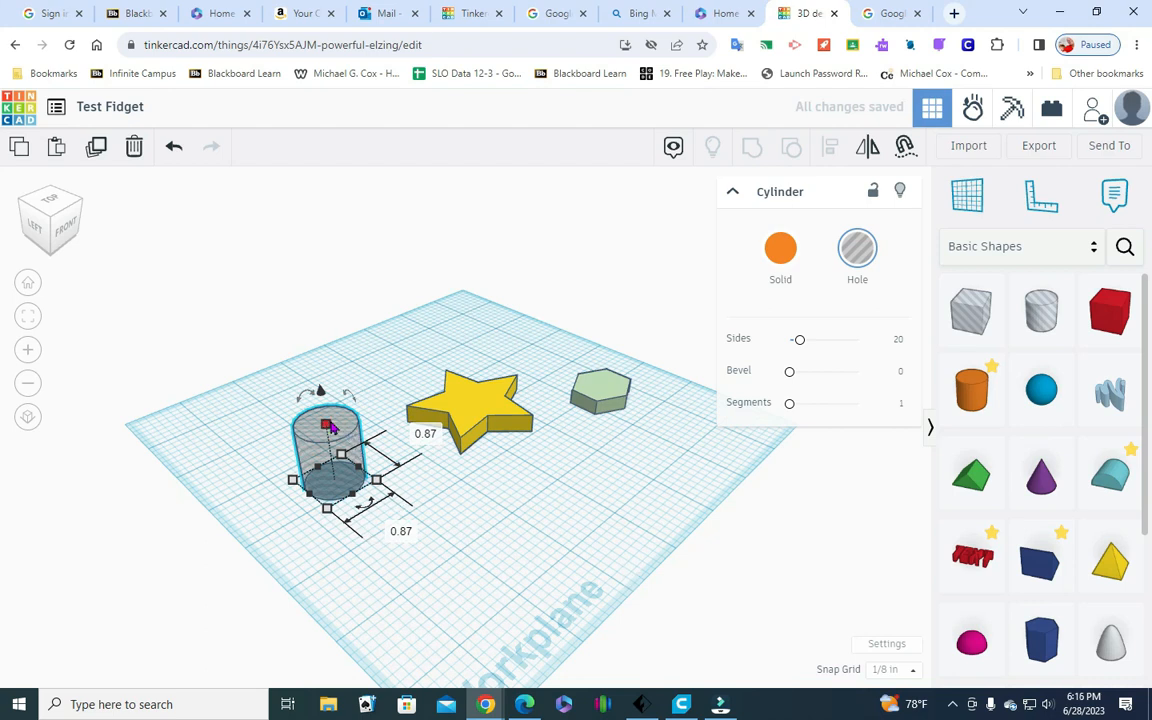
Reduce the cylinder hole's height to roughly half, keeping it taller than the star
left_click(412, 451)
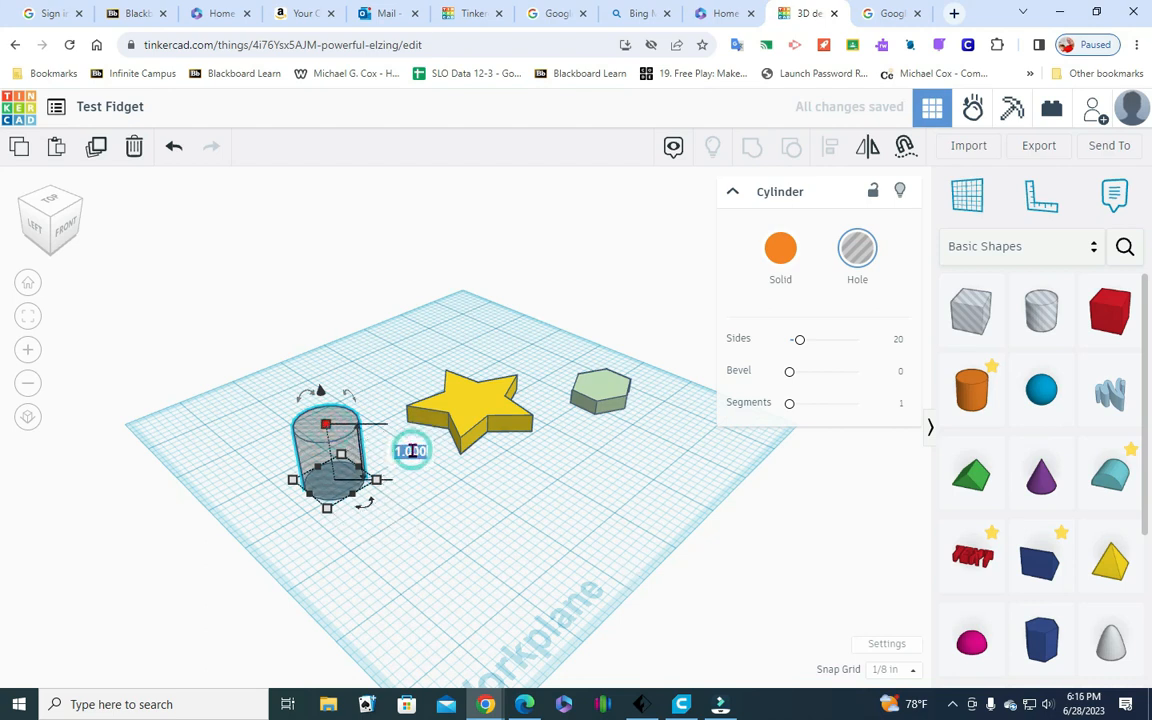
key("BackSpace")
key("Return")
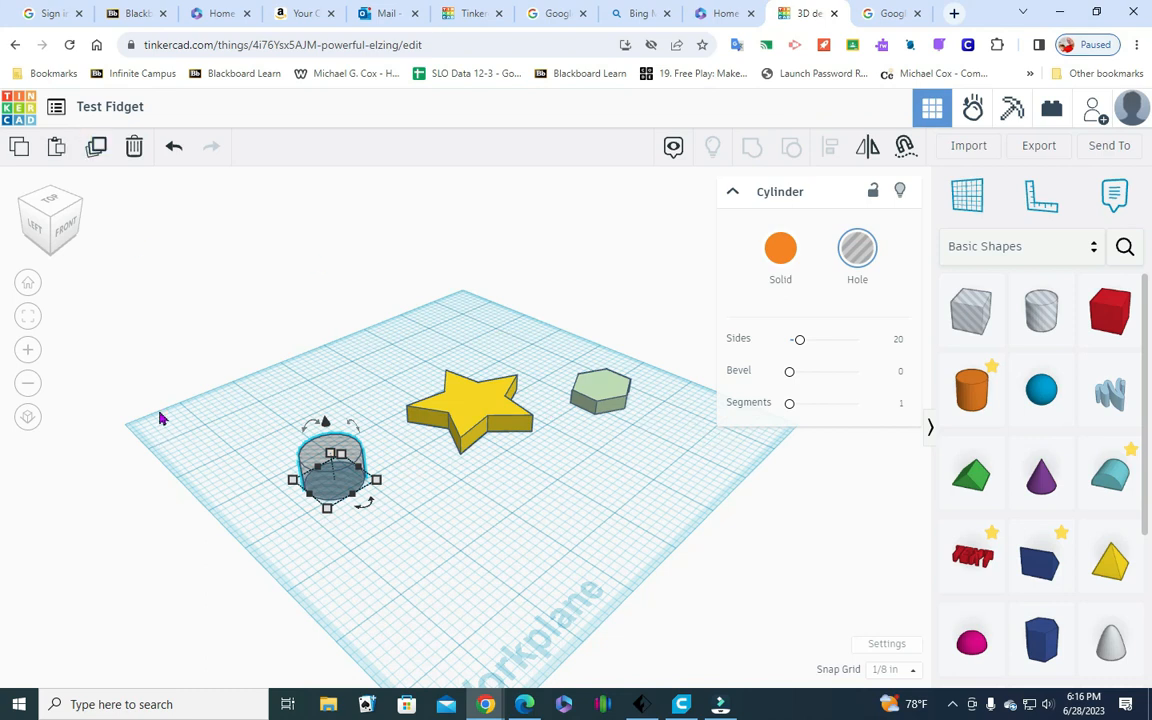
Move the cylinder hole along the workplane's width until it overlaps the star
left_click(60, 212)
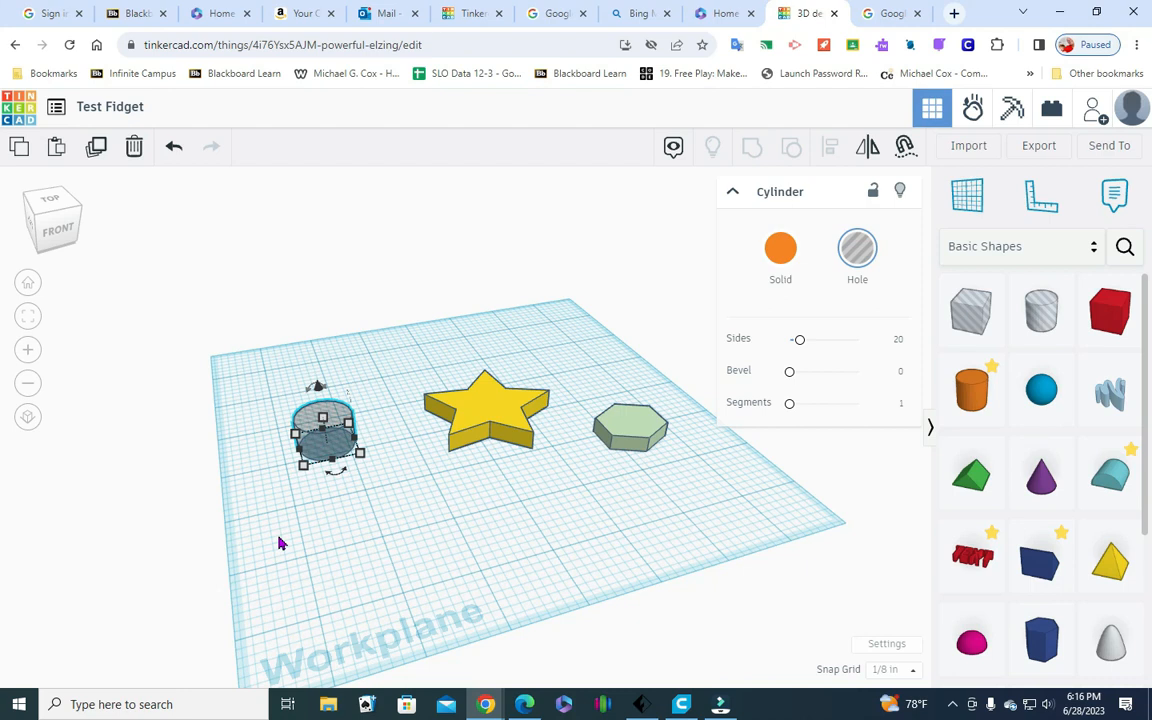
key("Right")
key("Right")
key("Right")
key("Right")
key("Right")
key("Right")
key("Right")
key("Right")
key("Right")
key("Right")
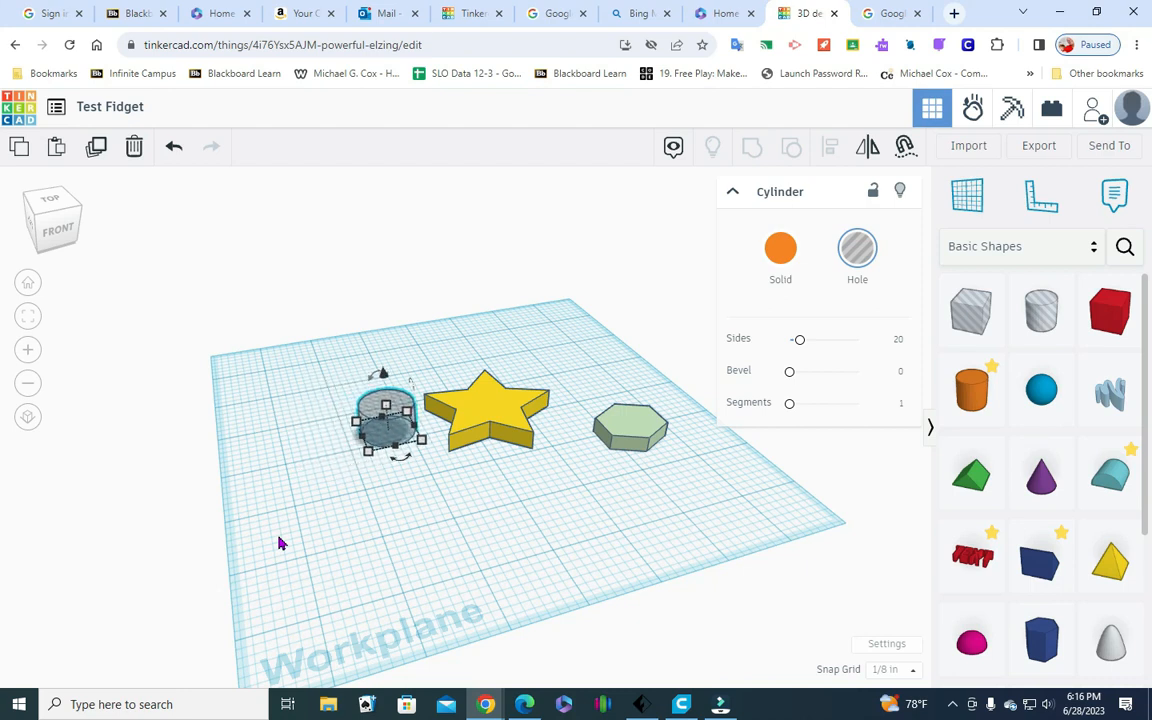
key("Right")
key("Right")
key("Right")
key("Right")
key("Right")
key("Right")
key("Right")
key("Right")
key("Right")
key("Right")
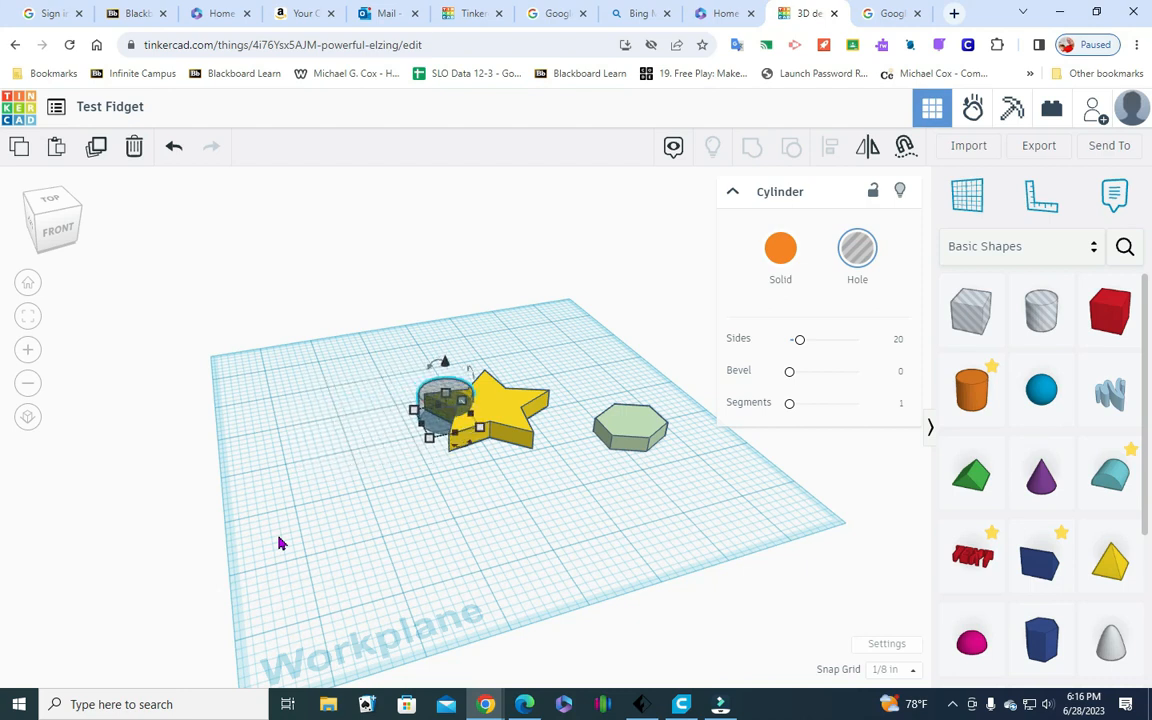
key("Right")
key("Right")
key("Right")
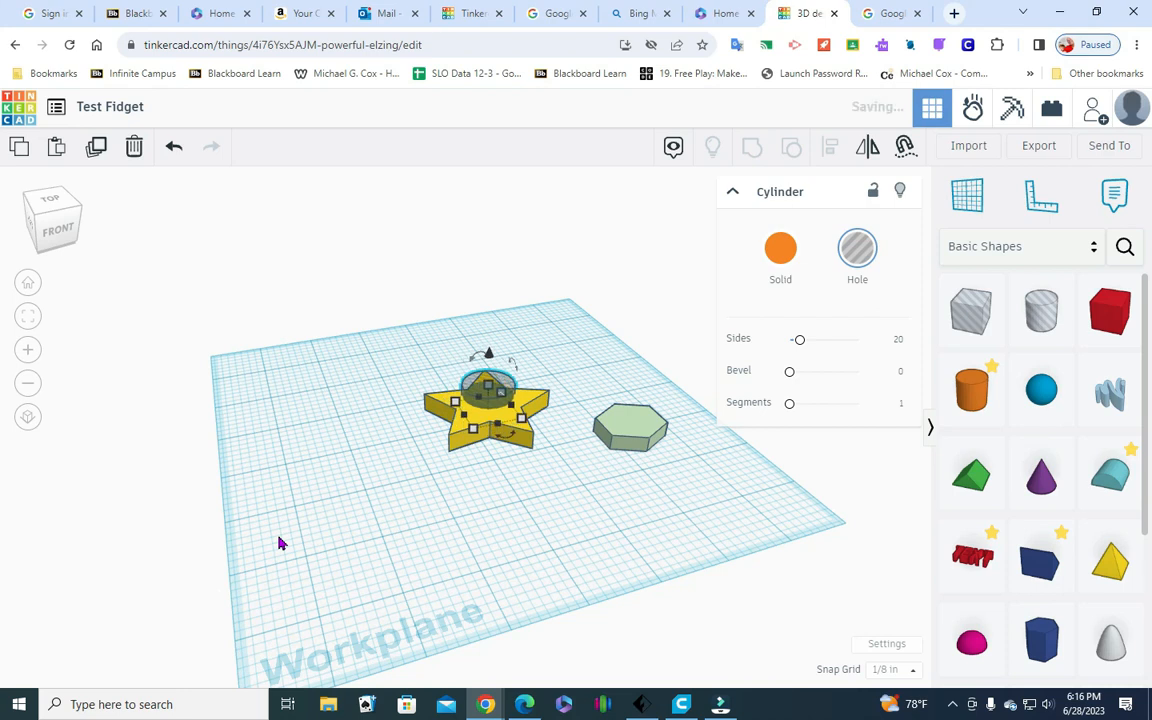
left_click(487, 525)
Align the cylinder hole and the star on their centers in both width and depth, and inspect the result from above
left_click_drag(474, 472, 513, 352)
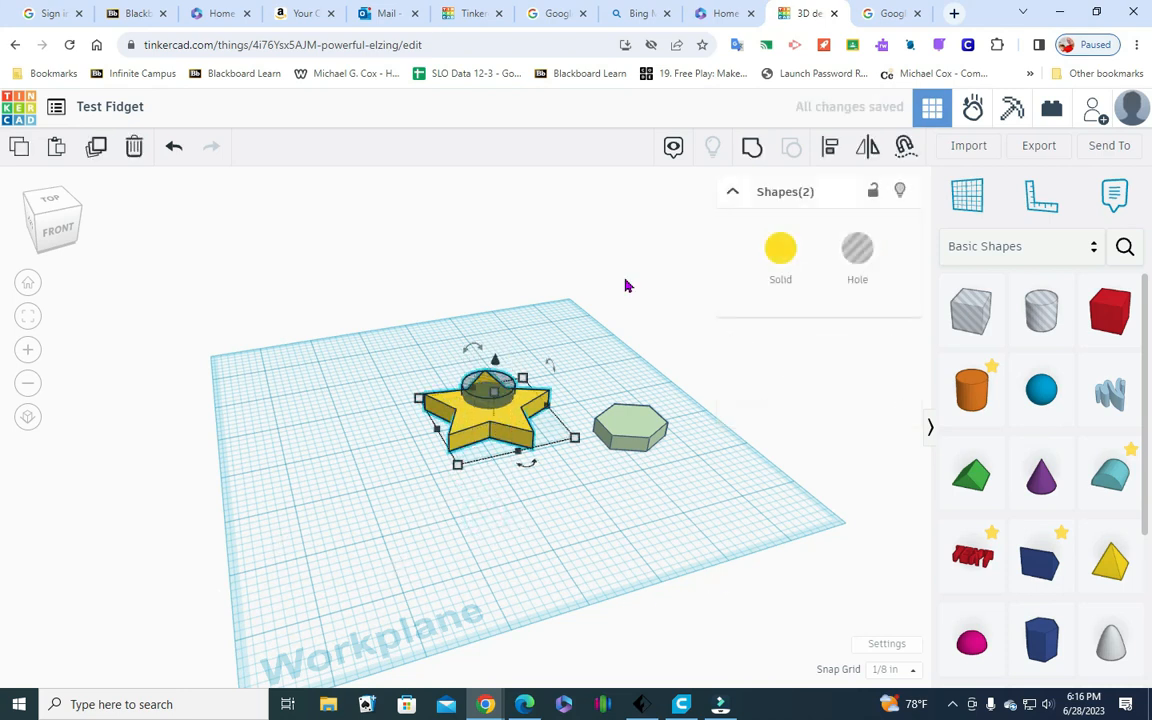
left_click(829, 148)
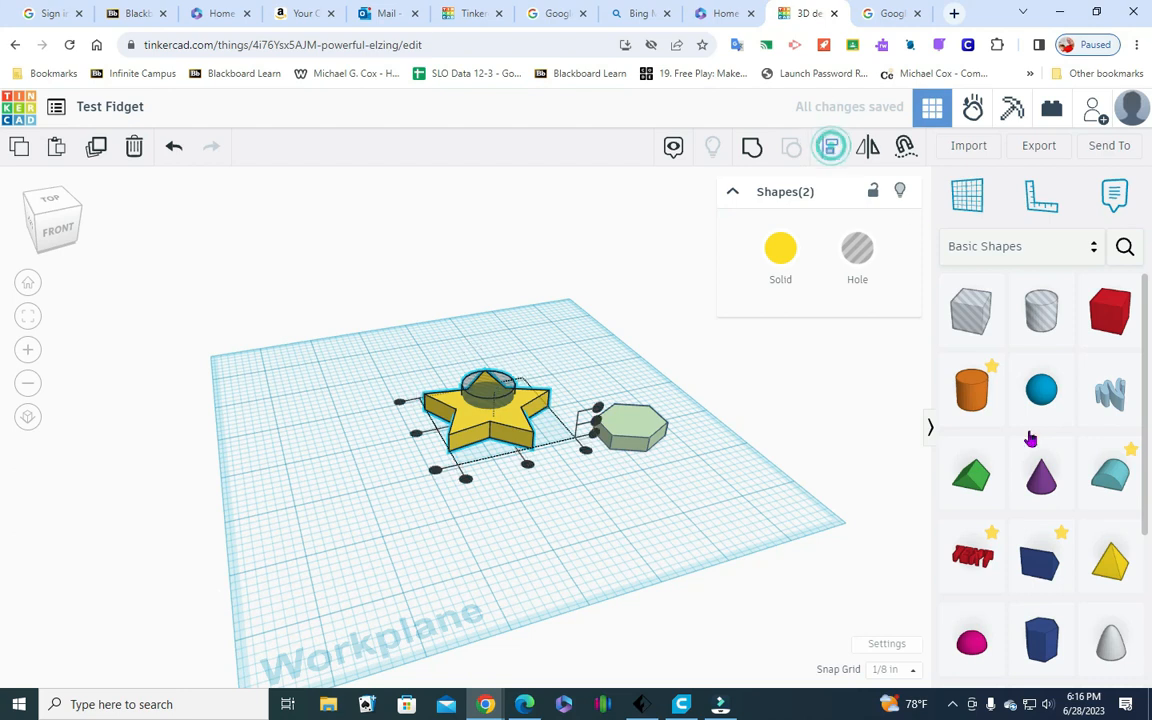
left_click(527, 466)
left_click(464, 470)
left_click_drag(417, 481, 515, 362)
left_click(831, 147)
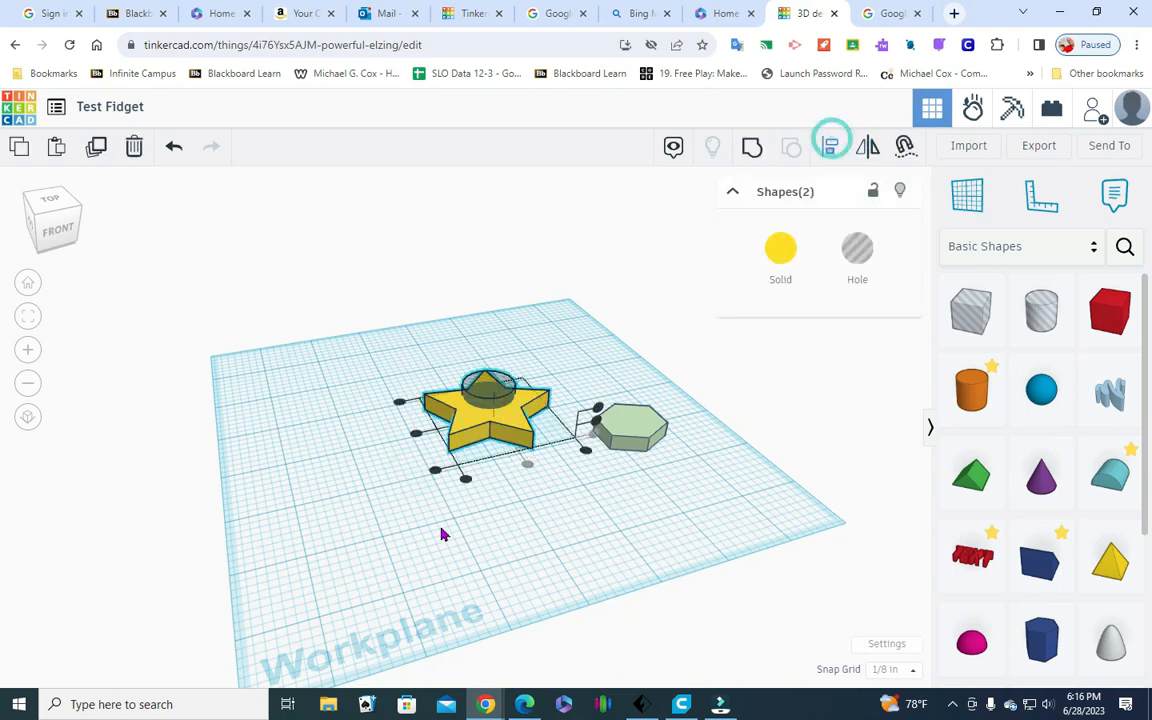
left_click(412, 434)
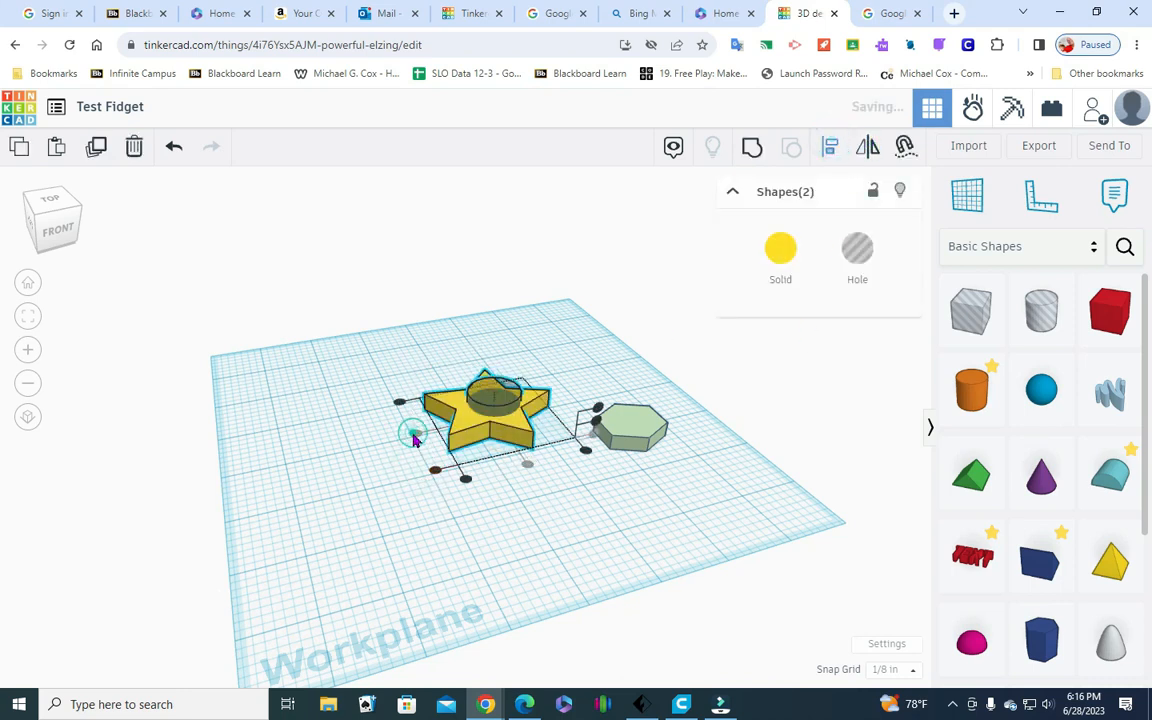
left_click(464, 516)
left_click(52, 198)
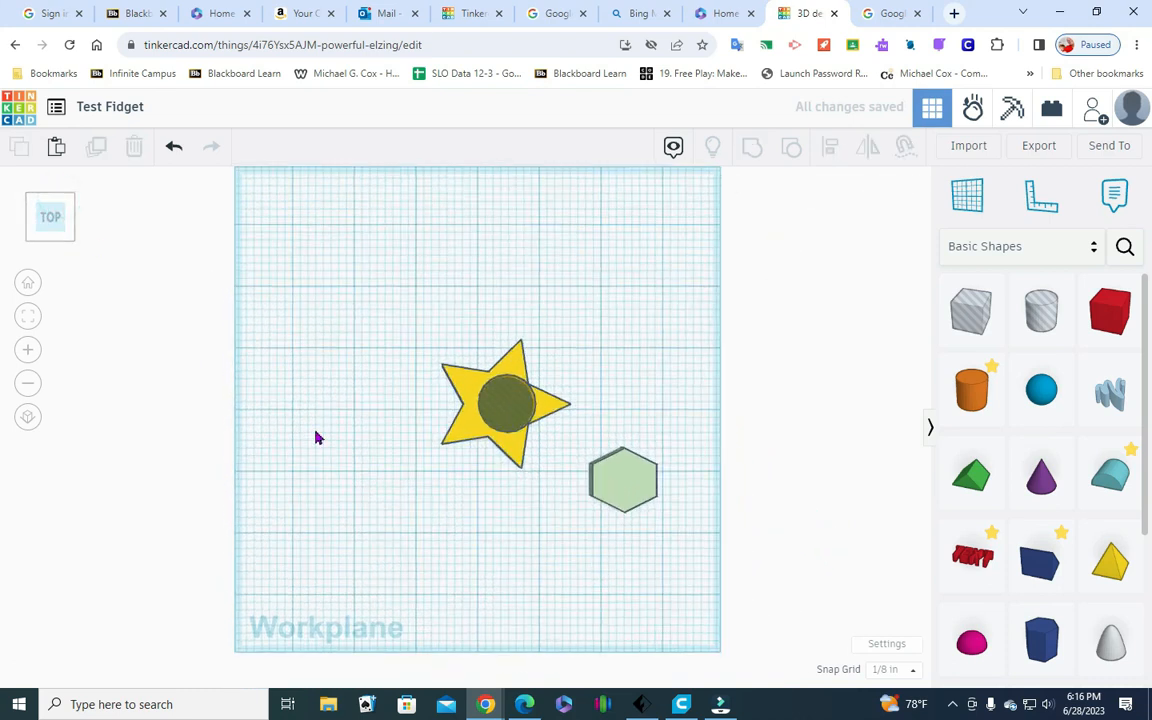
Set the snap grid to 1/64 in and nudge the cylinder hole sideways until it looks centered within the star's body
left_click_drag(75, 240, 76, 233)
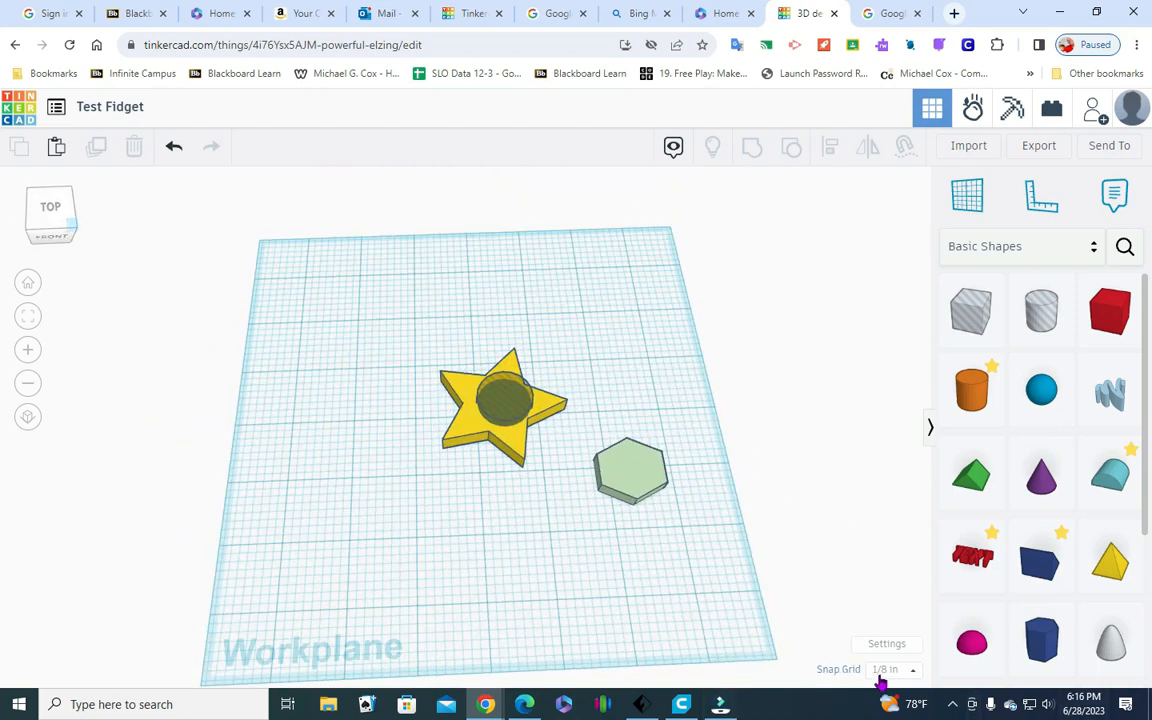
left_click(910, 670)
left_click(908, 510)
left_click(503, 408)
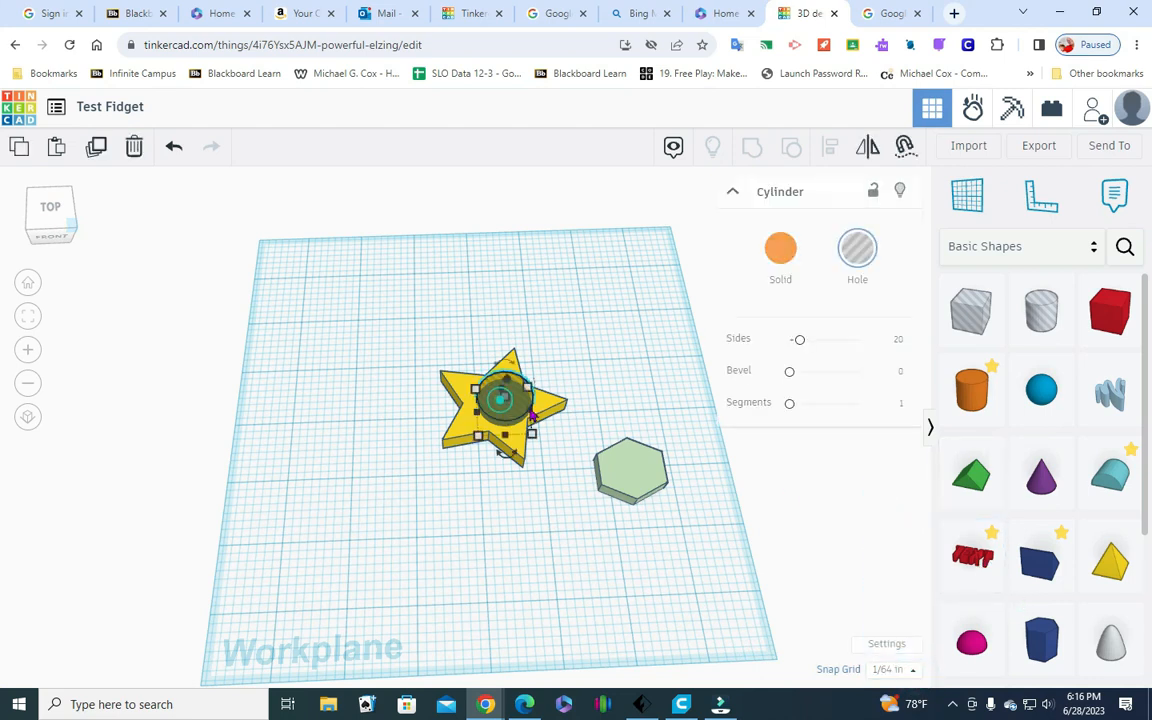
left_click(42, 202)
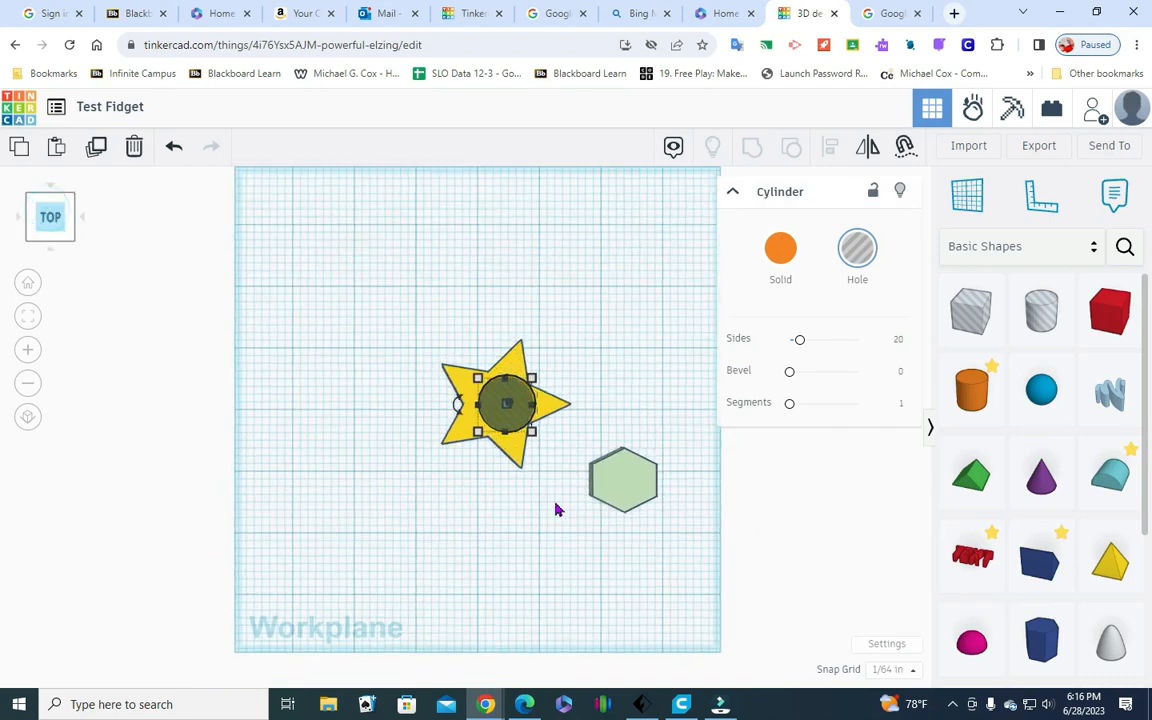
key("Left")
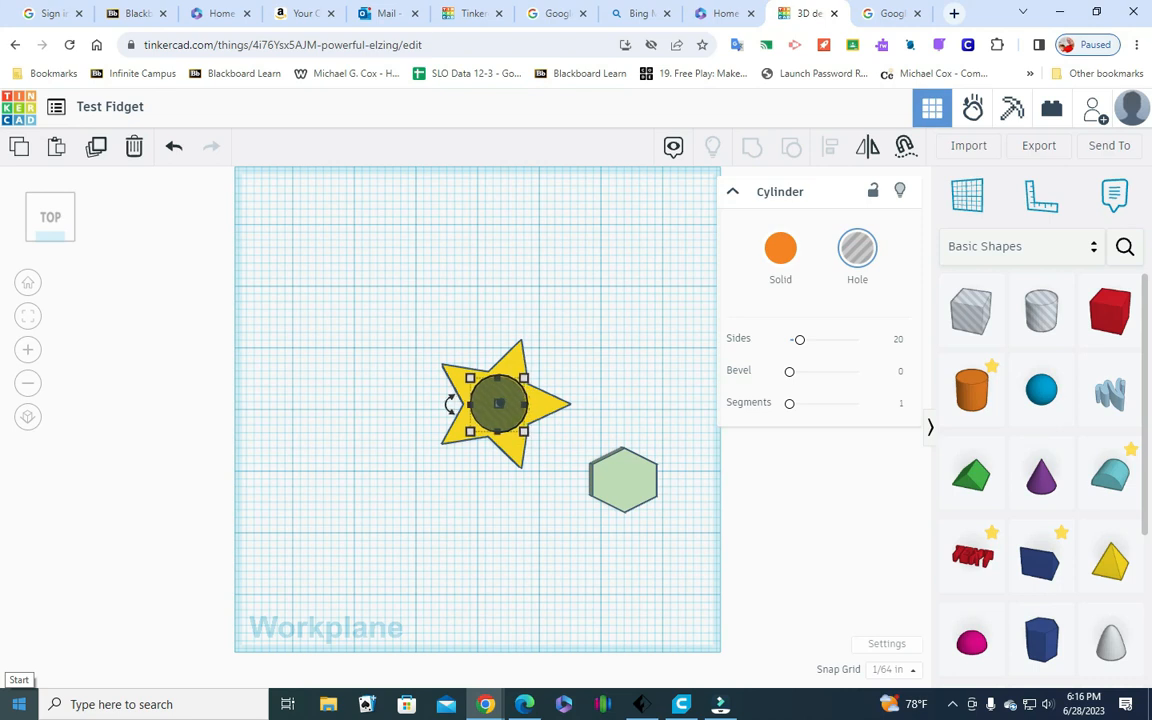
key("Left")
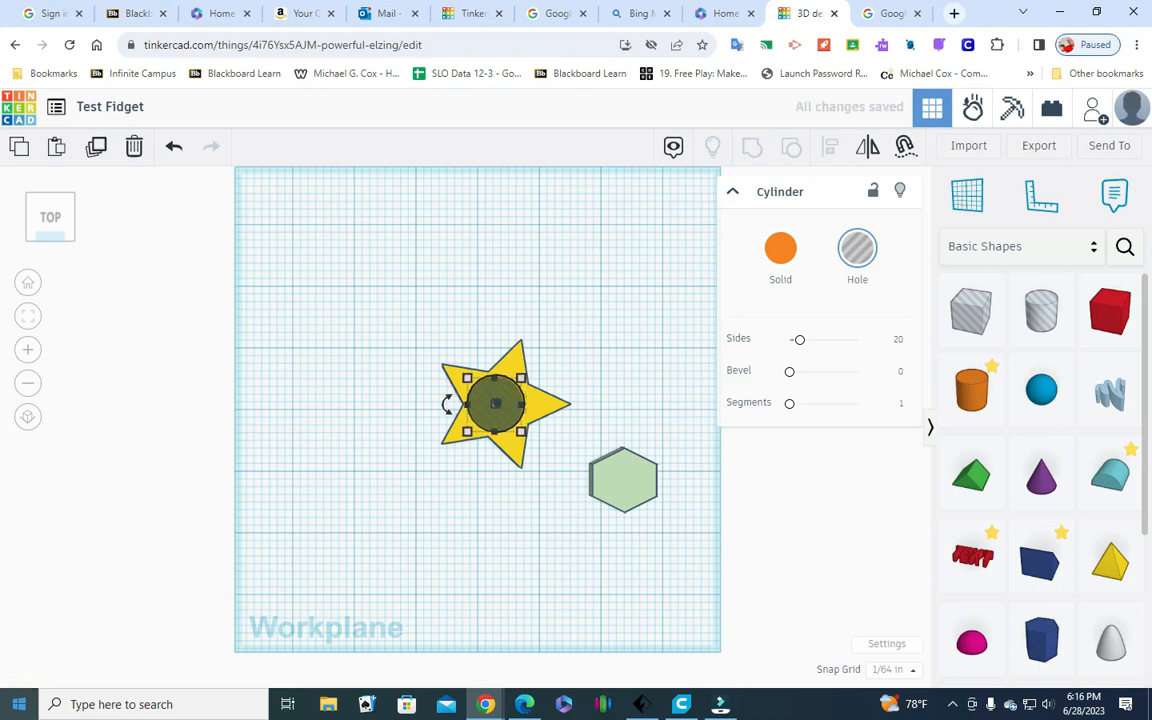
key("Right")
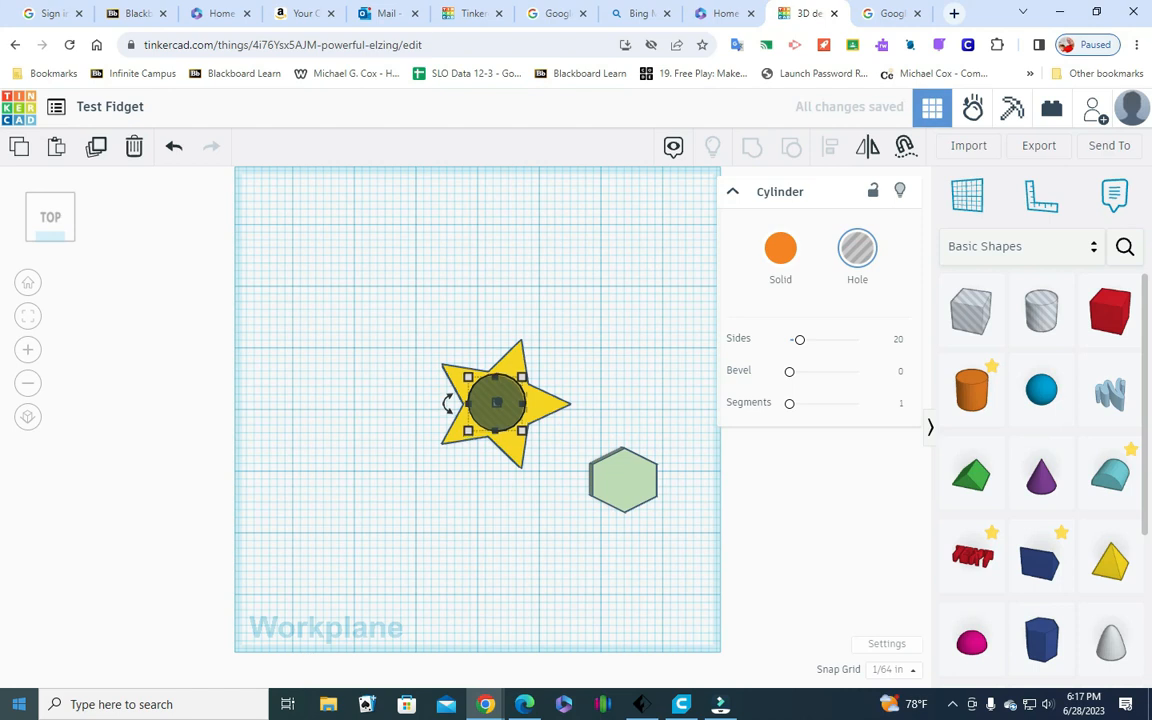
left_click(527, 652)
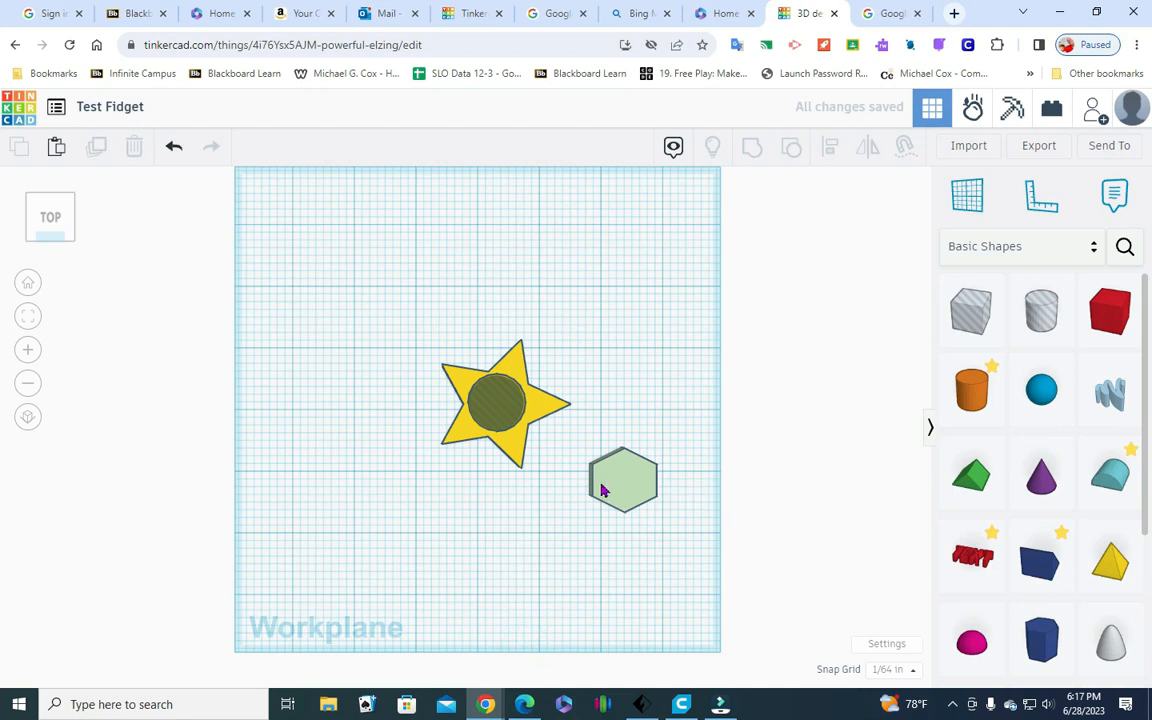
left_click(506, 413)
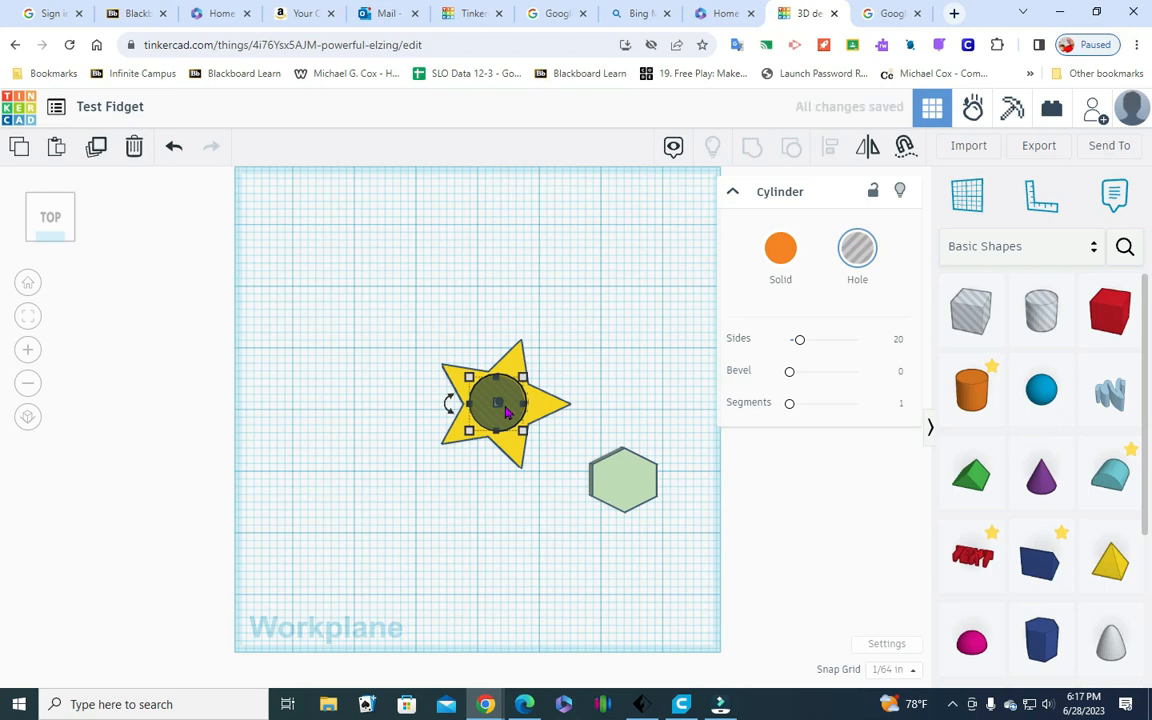
left_click(435, 616)
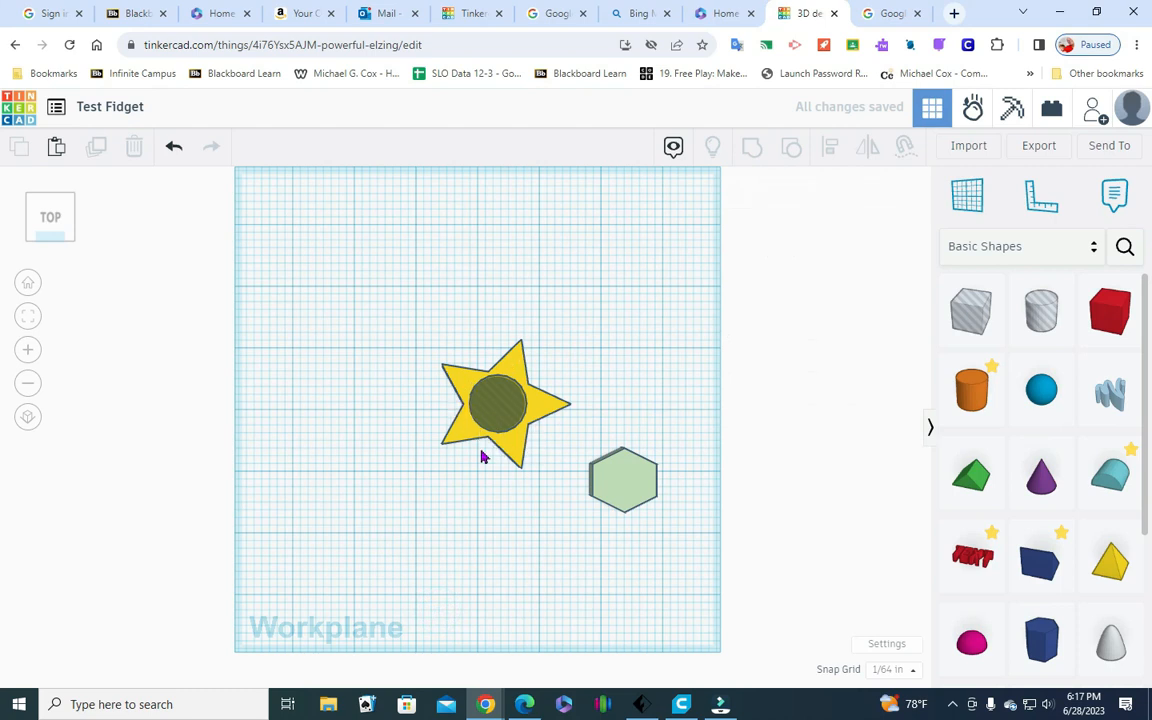
Group the star with the cylinder hole to cut the round opening, and inspect the cut star at an angle
left_click_drag(444, 473, 572, 318)
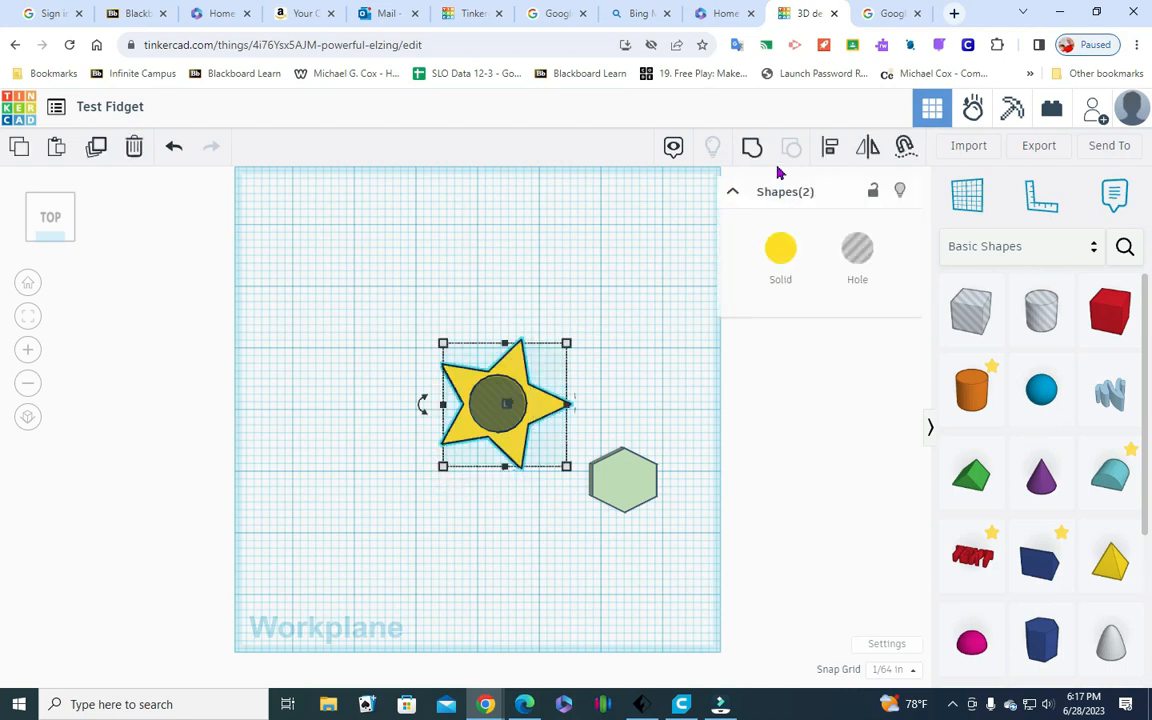
left_click(752, 150)
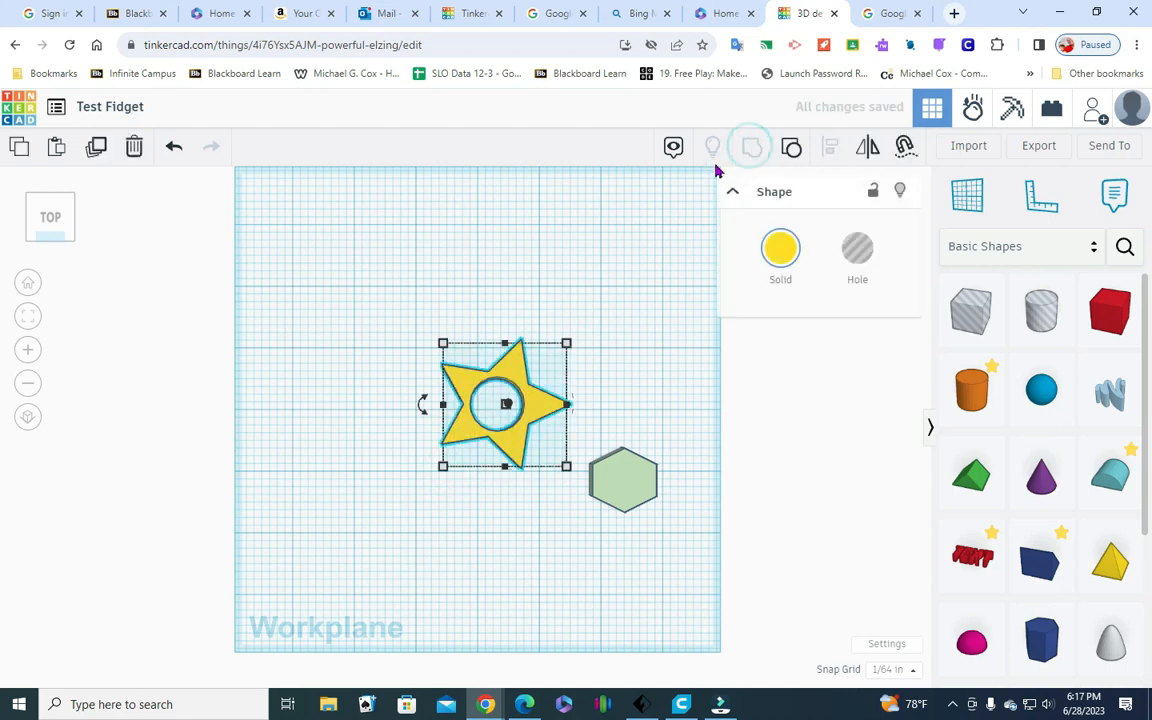
left_click(160, 274)
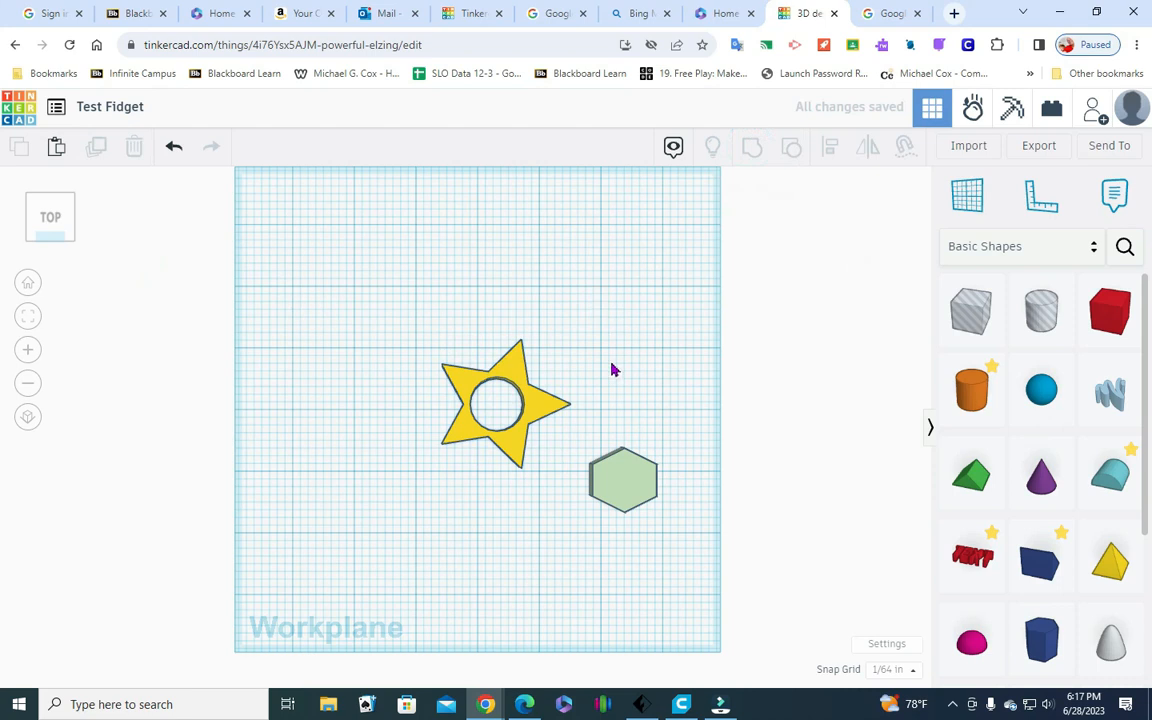
left_click_drag(72, 244, 75, 242)
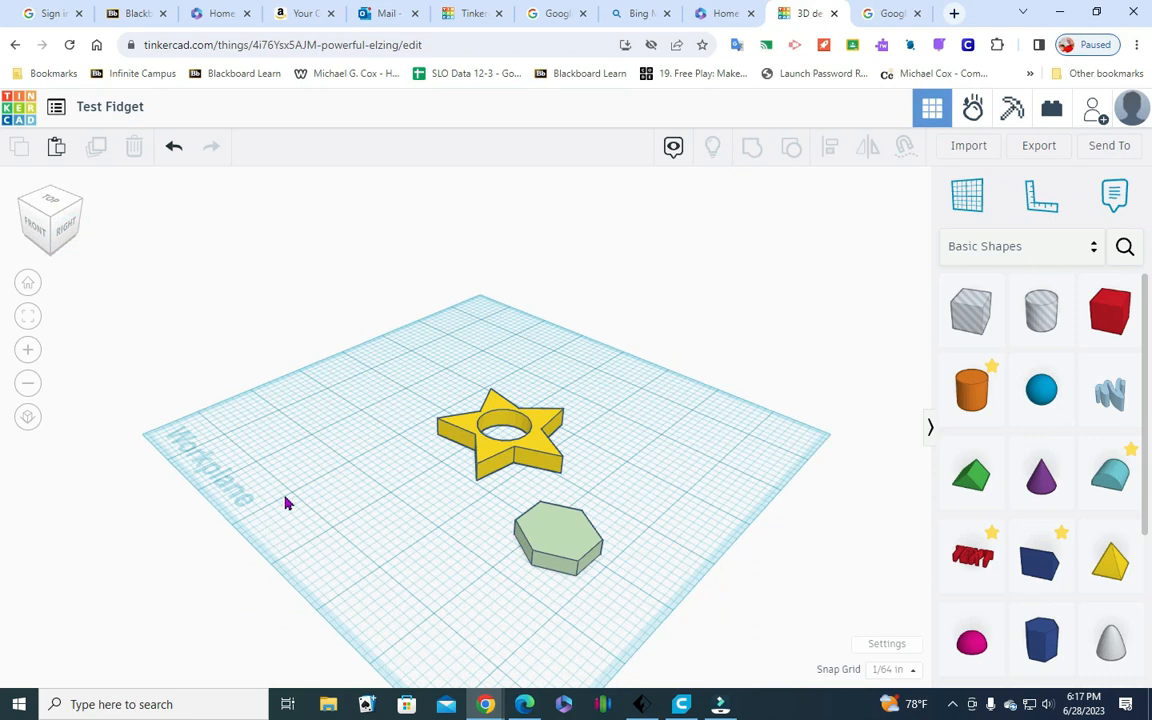
mouse_move(26, 227)
left_mouse_down()
mouse_move(37, 247)
mouse_move(31, 216)
left_mouse_up()
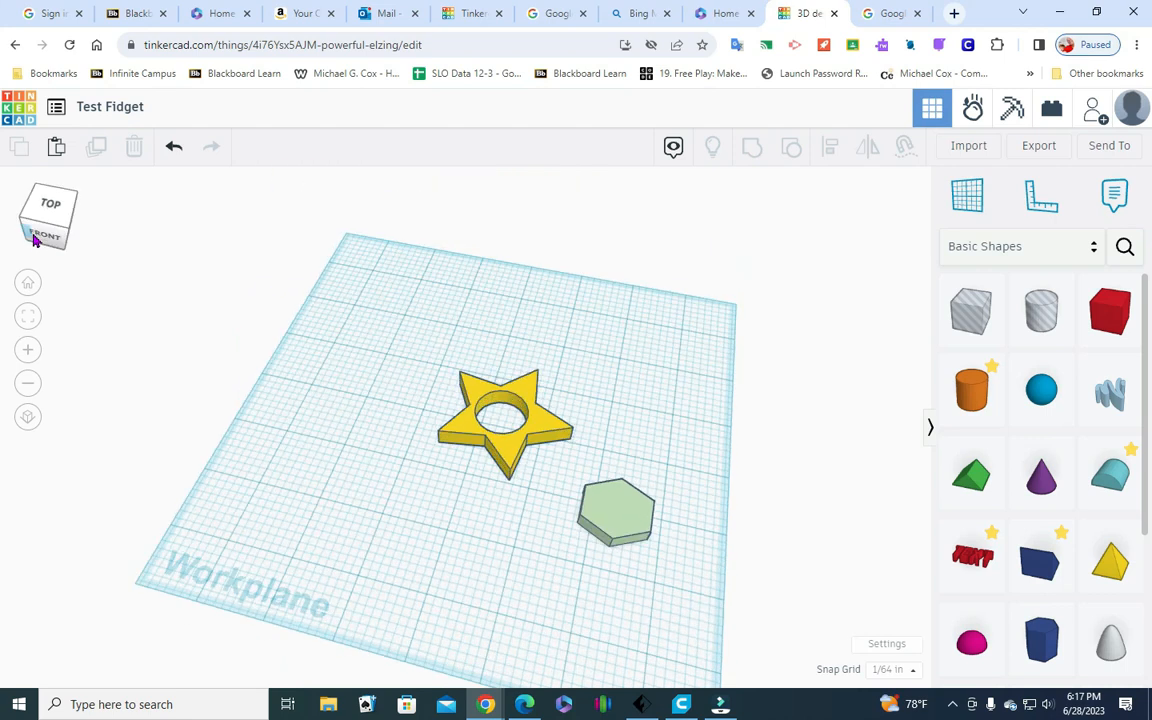
Place a new cylinder hole on the workplane in front of the star and set its width and length to 0.62 in
left_click(628, 519)
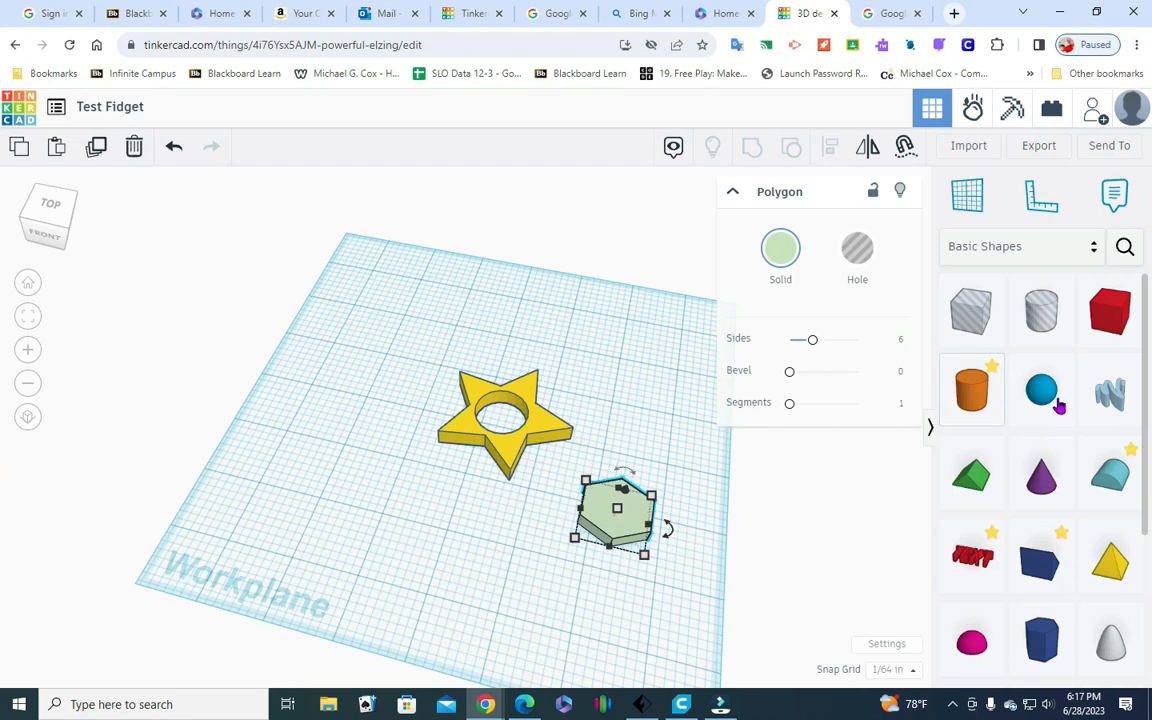
left_click(1038, 311)
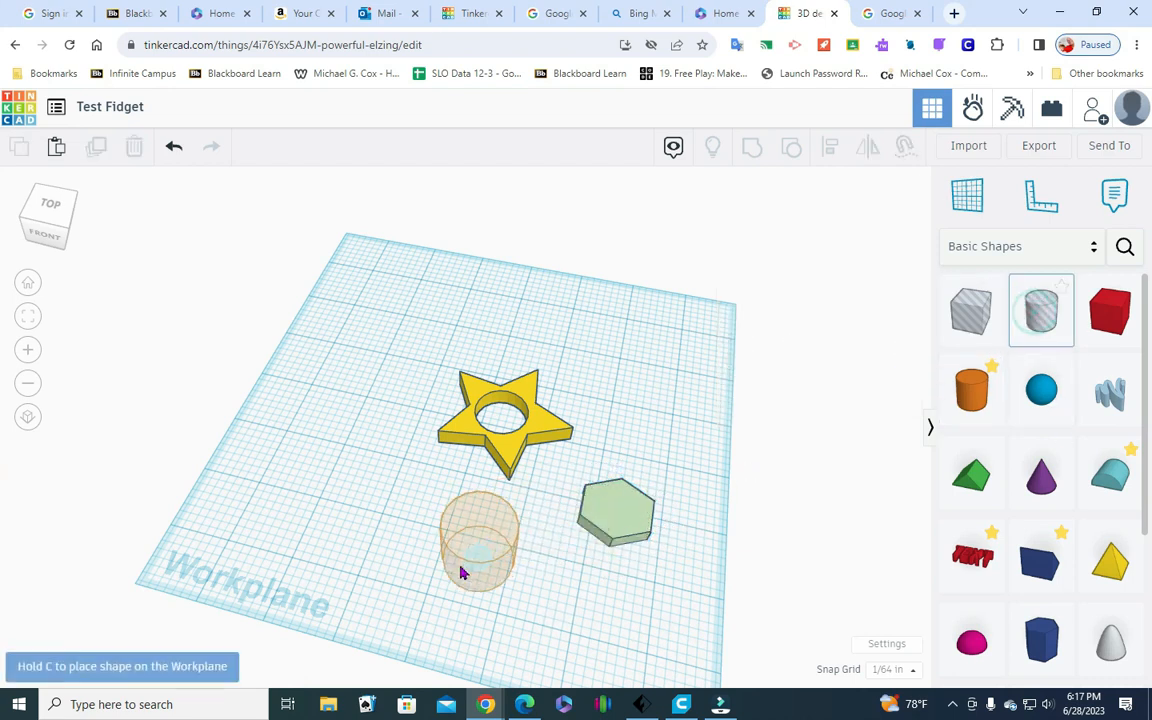
left_click(456, 573)
left_click(482, 610)
scroll(477, 573, "down", 1)
left_click(428, 668)
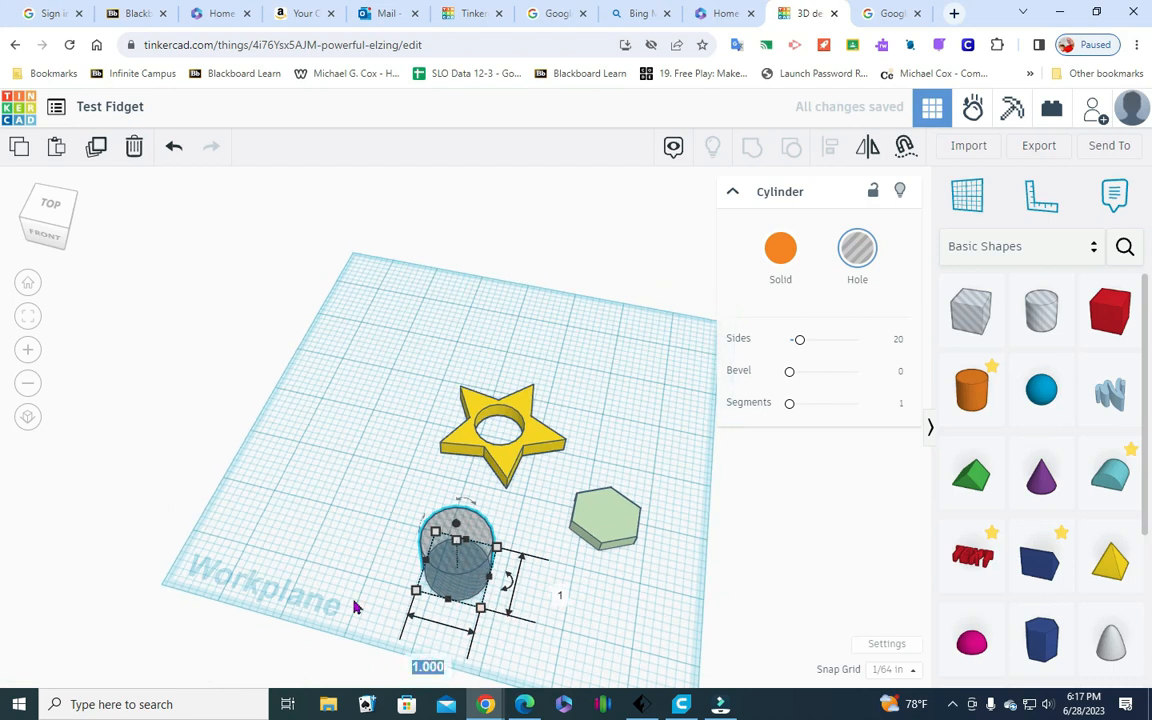
key("BackSpace")
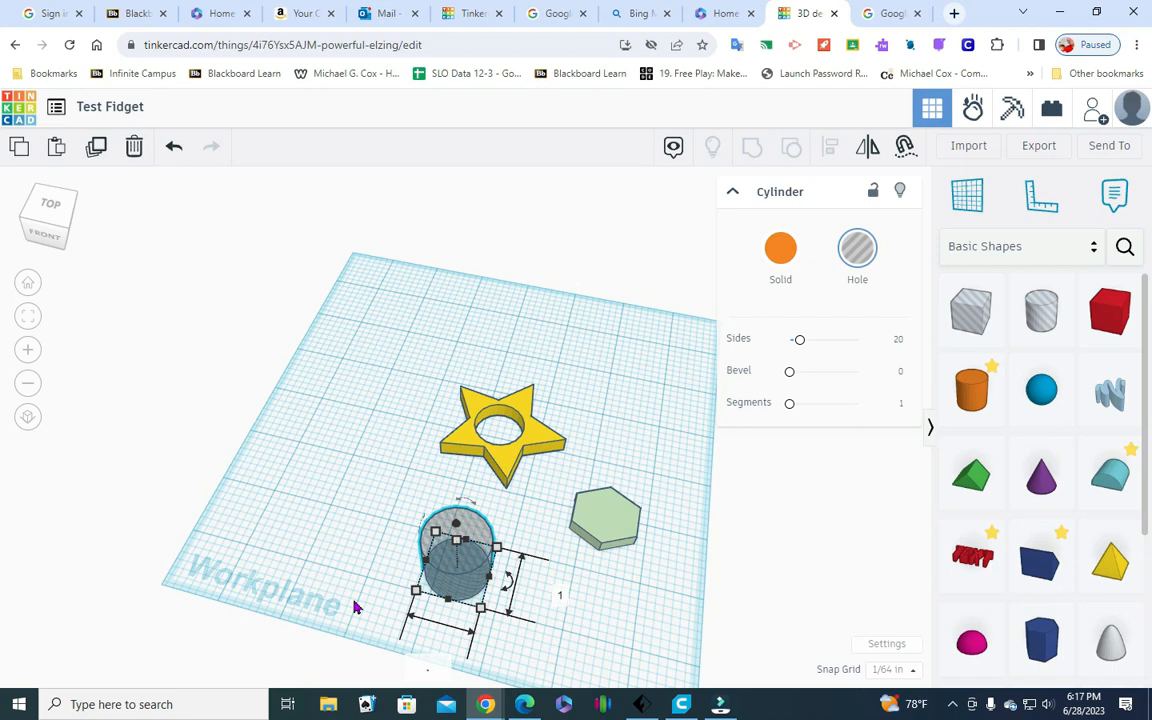
type(".62")
key("Tab")
type(".")
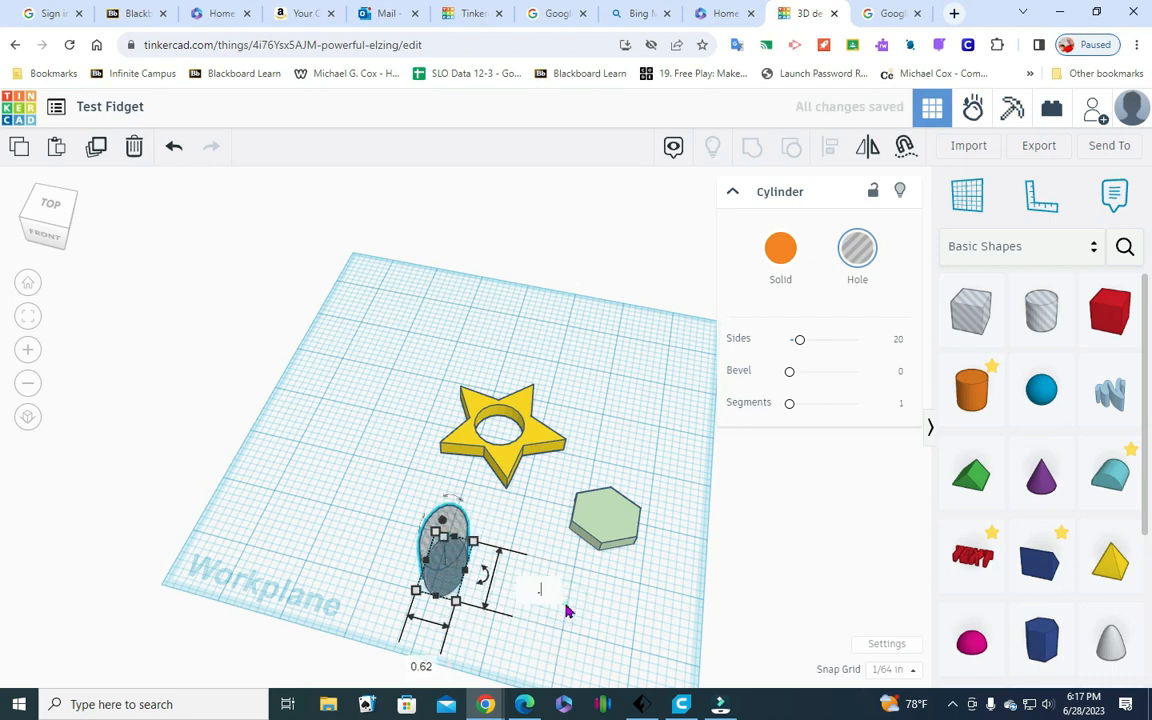
key("Return")
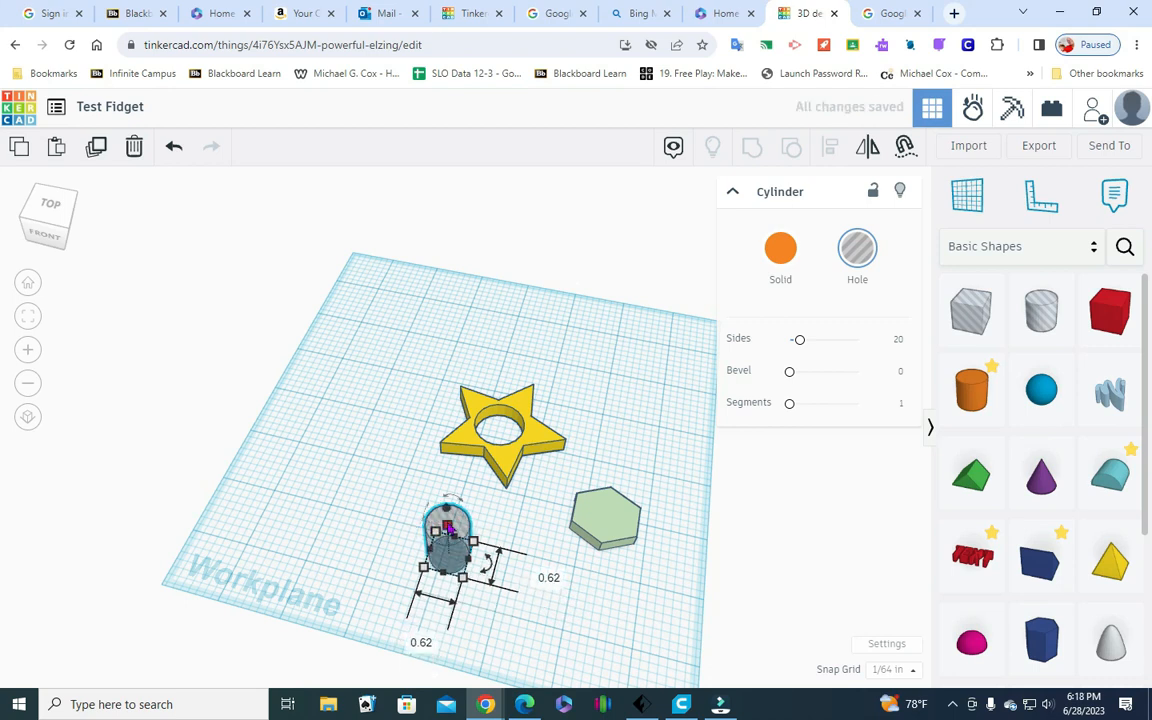
Reduce the new cylinder hole's height, keeping it taller than the hexagon
left_click(524, 541)
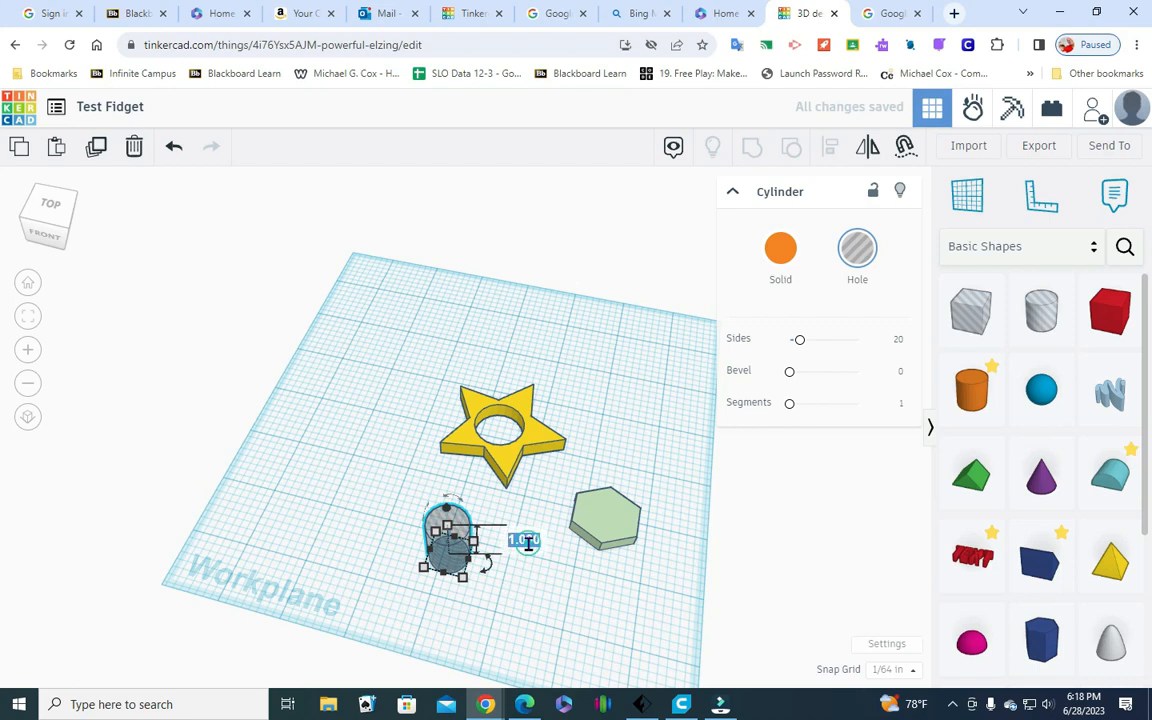
type(".")
key("Return")
left_click(520, 583)
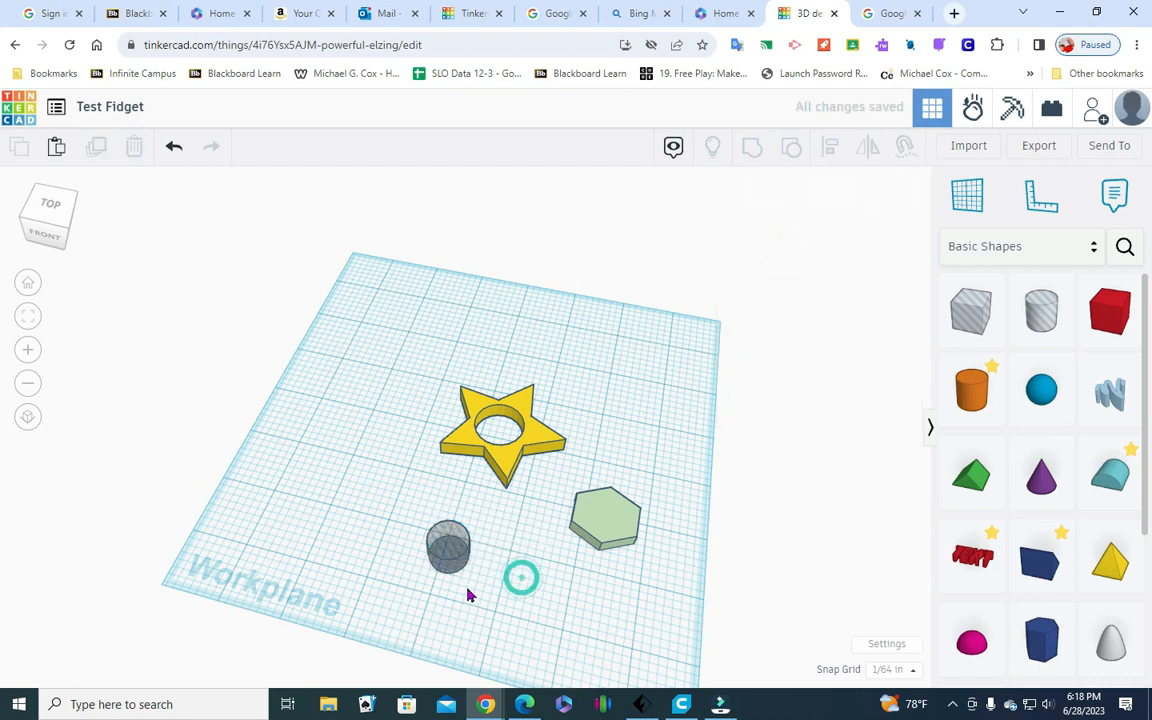
Move the small cylinder hole across the workplane until it overlaps the hexagon
left_click(455, 542)
key("Right")
key("Right")
key("Right")
key("Right")
key("Right")
key("Right")
key("Right")
key("Right")
key("Right")
key("Right")
key("Right")
key("Right")
key("Right")
key("Right")
key("Right")
key("Right")
key("Right")
key("Right")
key("Right")
key("Right")
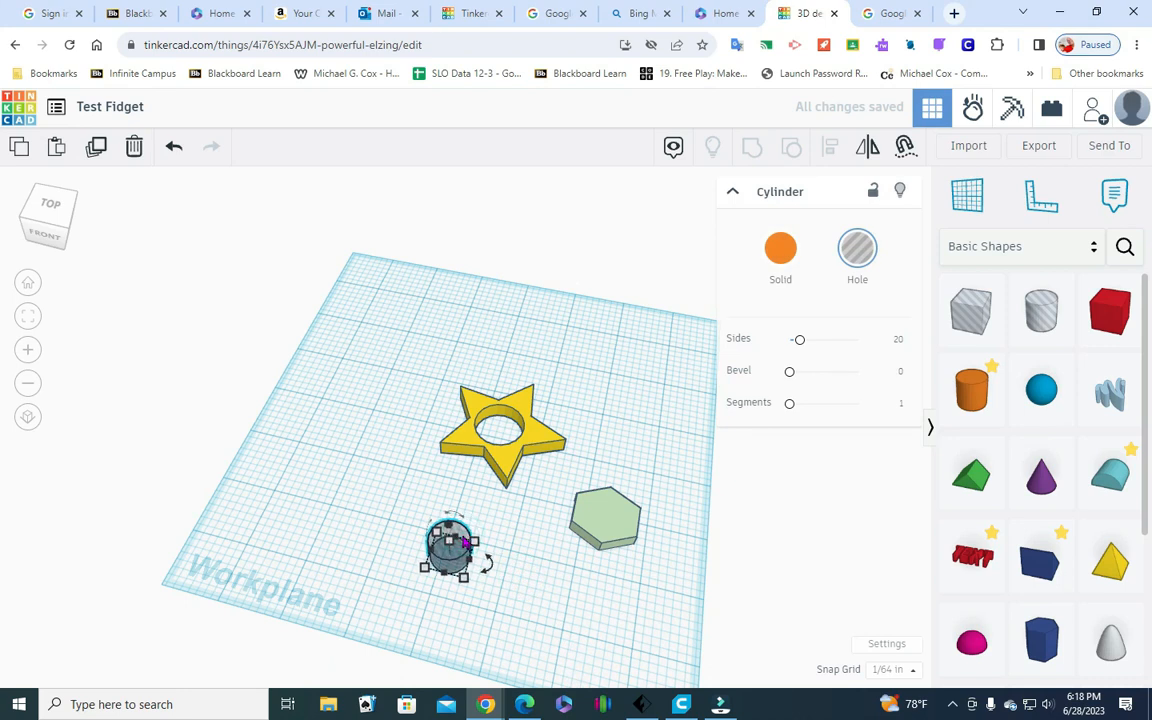
key("Right")
key("Right")
key("Right")
key("Right")
key("Right")
key("Right")
key("Right")
key("Right")
key("Right")
key("Right")
key("Right")
key("Right")
key("Right")
key("Right")
key("Right")
key("Right")
key("Right")
key("Right")
key("Right")
key("Right")
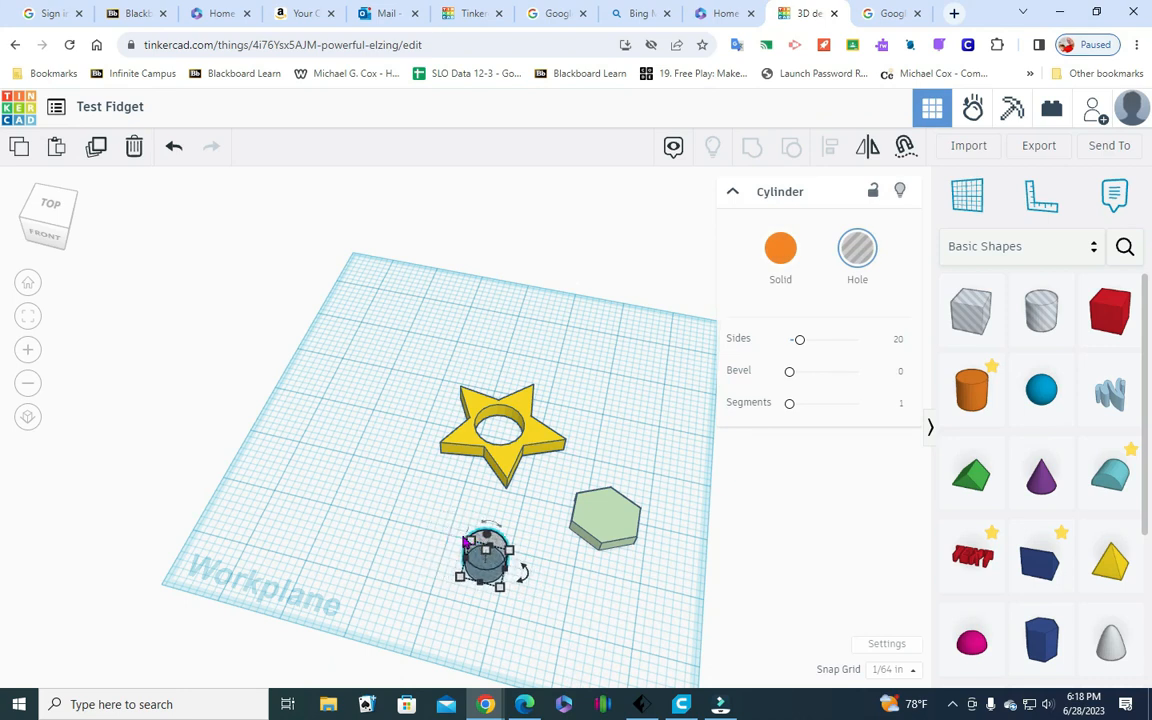
key("Right")
key("Right")
key("Right")
key("Right")
key("Right")
key("Right")
key("Right")
key("Right")
key("Right")
key("Right")
key("Right")
key("Right")
key("Right")
key("Right")
key("Right")
key("Right")
key("Right")
key("Right")
key("Right")
key("Right")
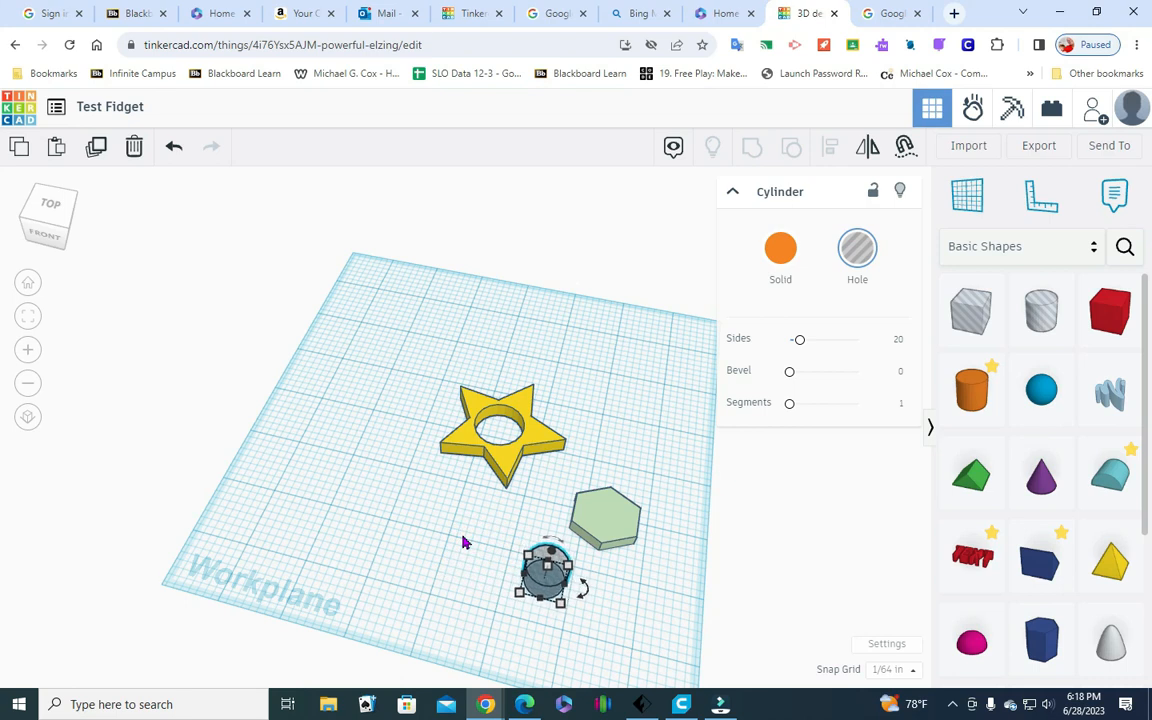
key("Up")
key("Up")
key("Up")
key("Up")
key("Up")
key("Up")
key("Up")
key("Up")
key("Up")
key("Up")
key("Up")
key("Up")
key("Up")
key("Up")
key("Up")
key("Up")
key("Up")
key("Up")
key("Up")
key("Up")
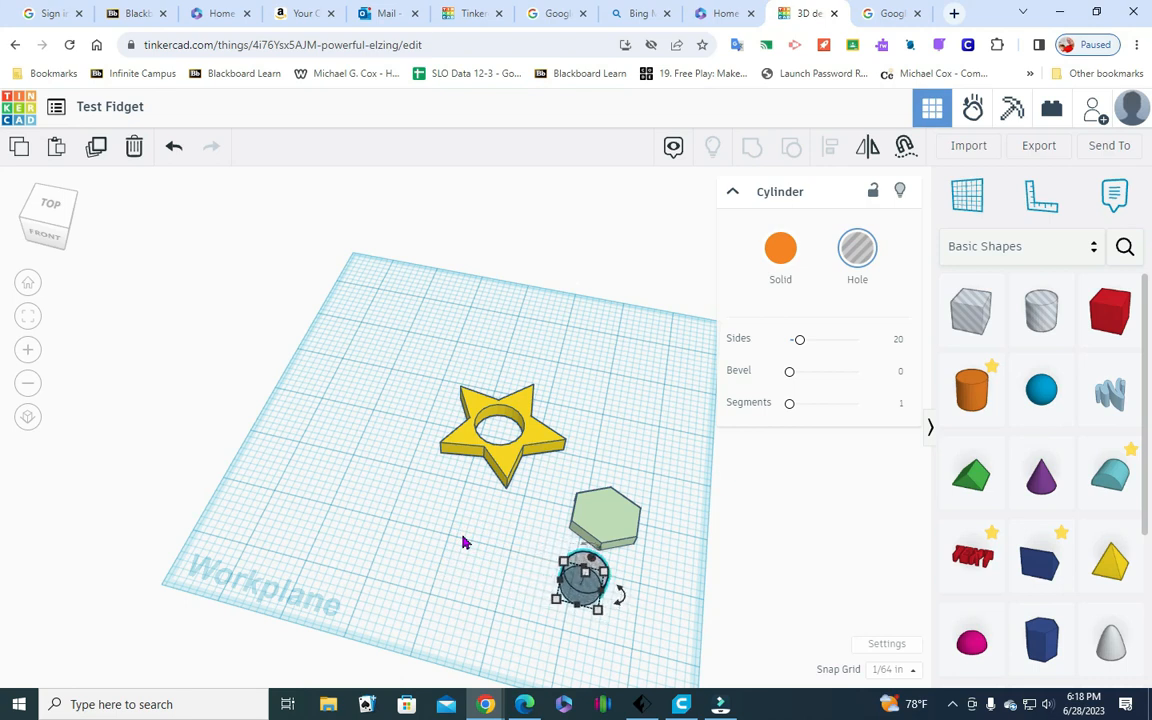
key("Up")
key("Up")
key("Up")
key("Up")
key("Up")
key("Up")
key("Up")
key("Up")
key("Up")
key("Up")
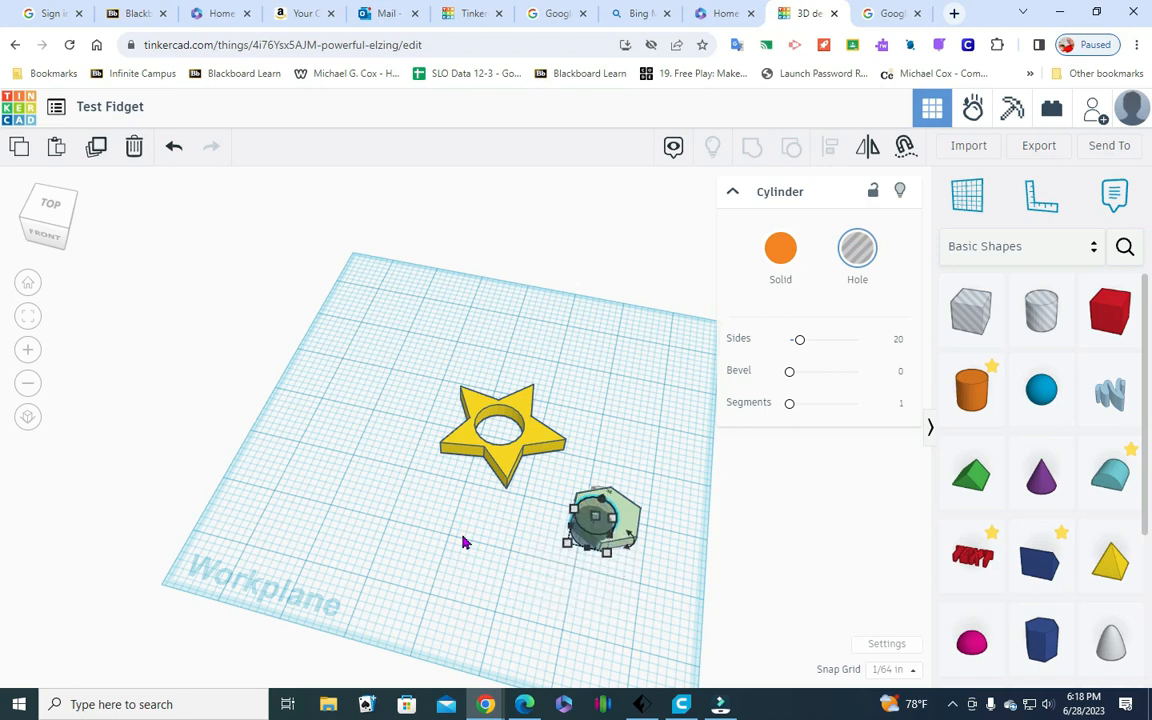
left_click(522, 590)
Align the small cylinder hole and the hexagon on their centers in both width and depth, and check them from above
left_click_drag(547, 566, 645, 489)
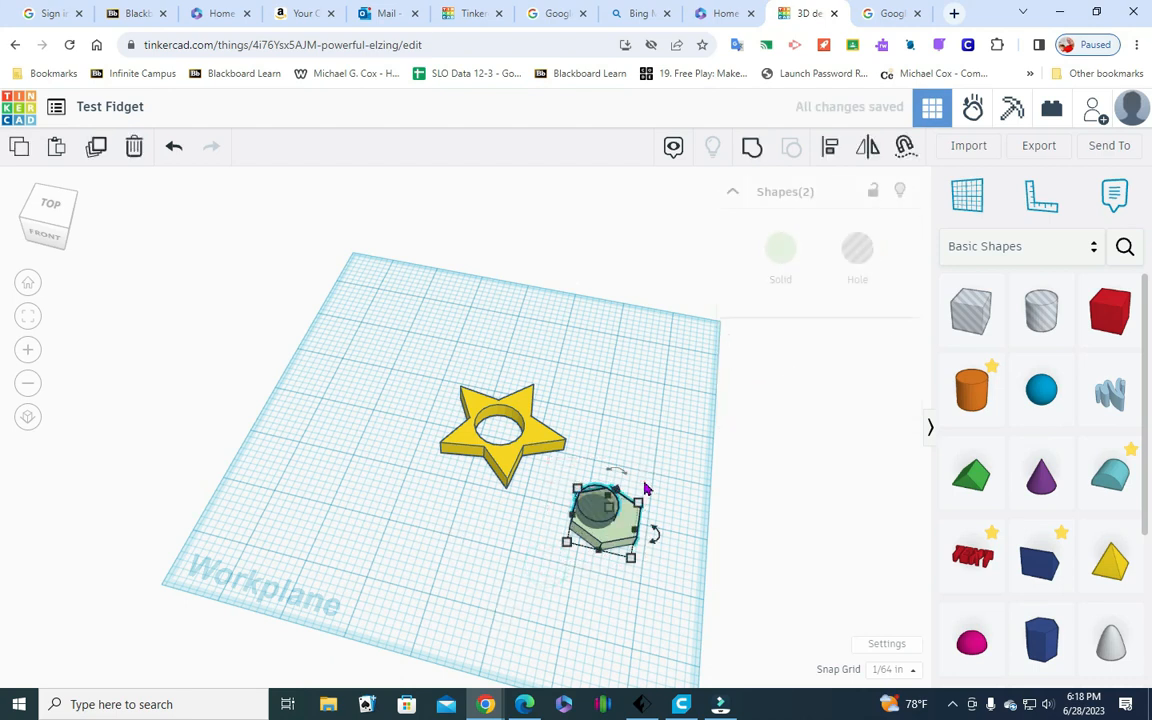
left_click(829, 146)
left_click(595, 569)
left_click(553, 512)
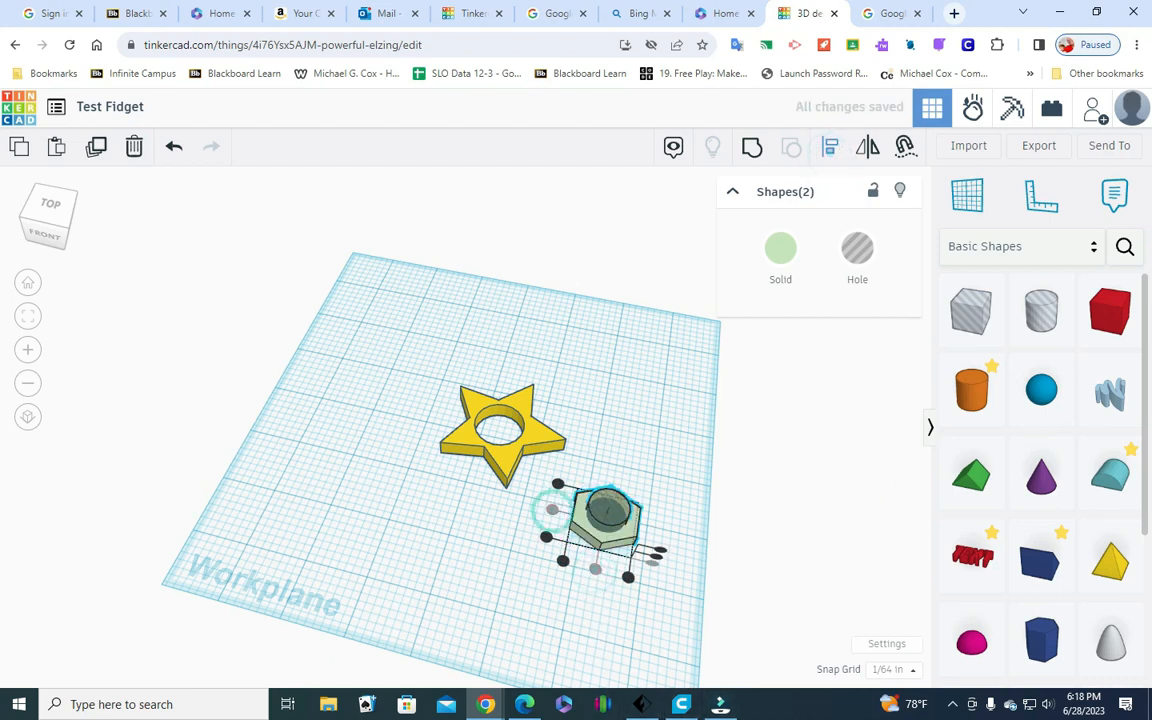
left_click(48, 206)
left_click(574, 517)
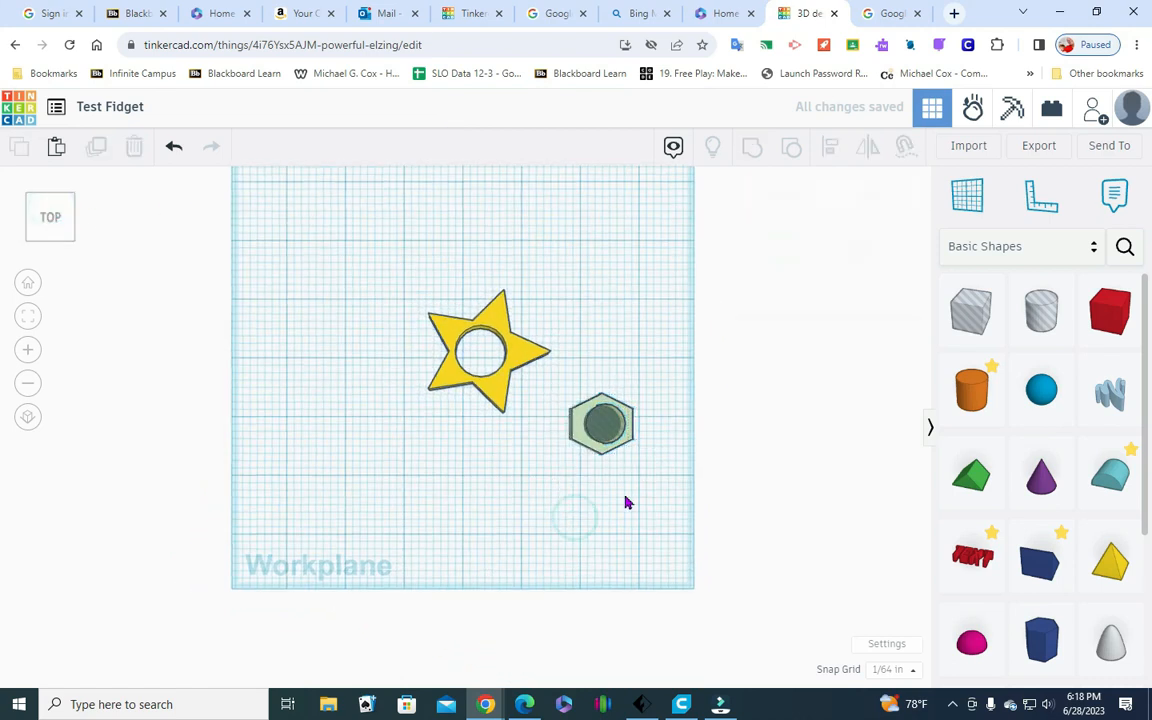
left_click(42, 226)
left_click(37, 229)
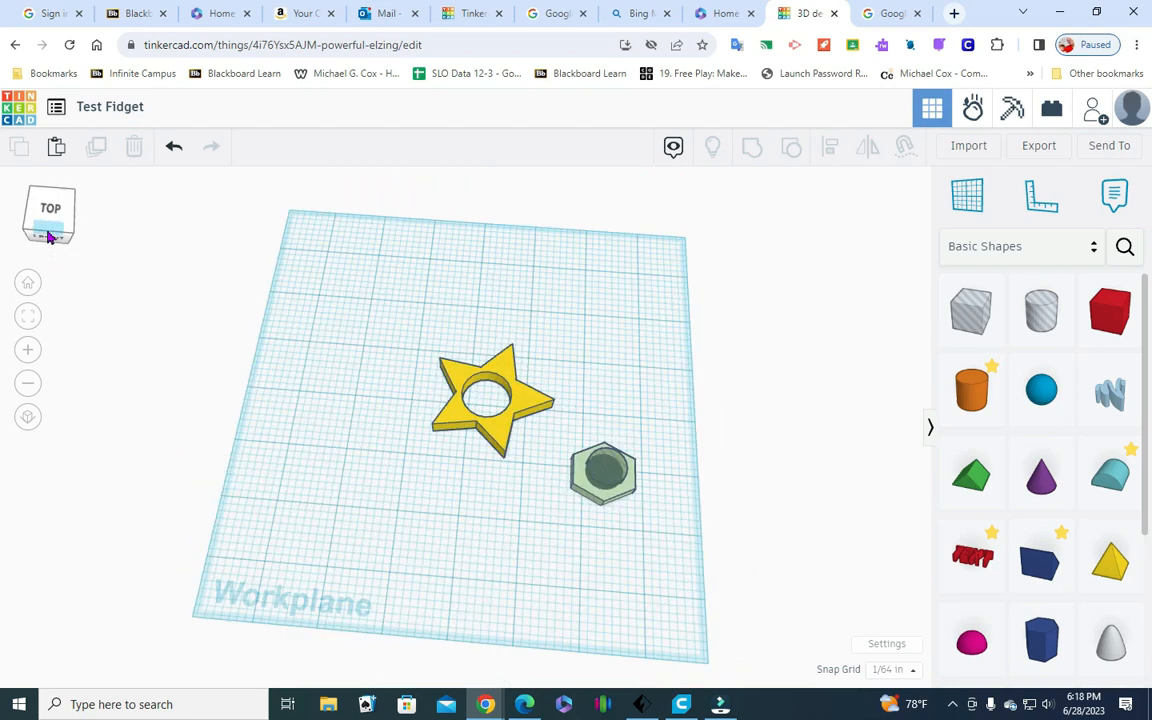
Group the hexagon with the small cylinder hole to cut its round opening
left_click_drag(553, 530, 649, 447)
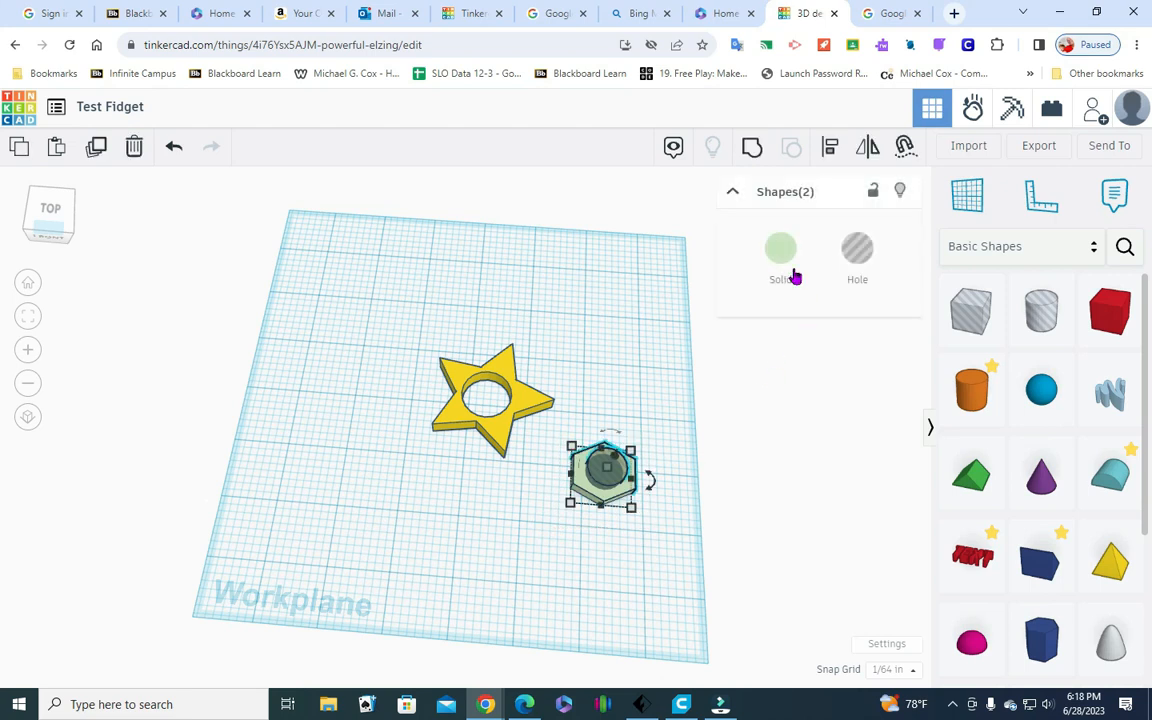
left_click(752, 147)
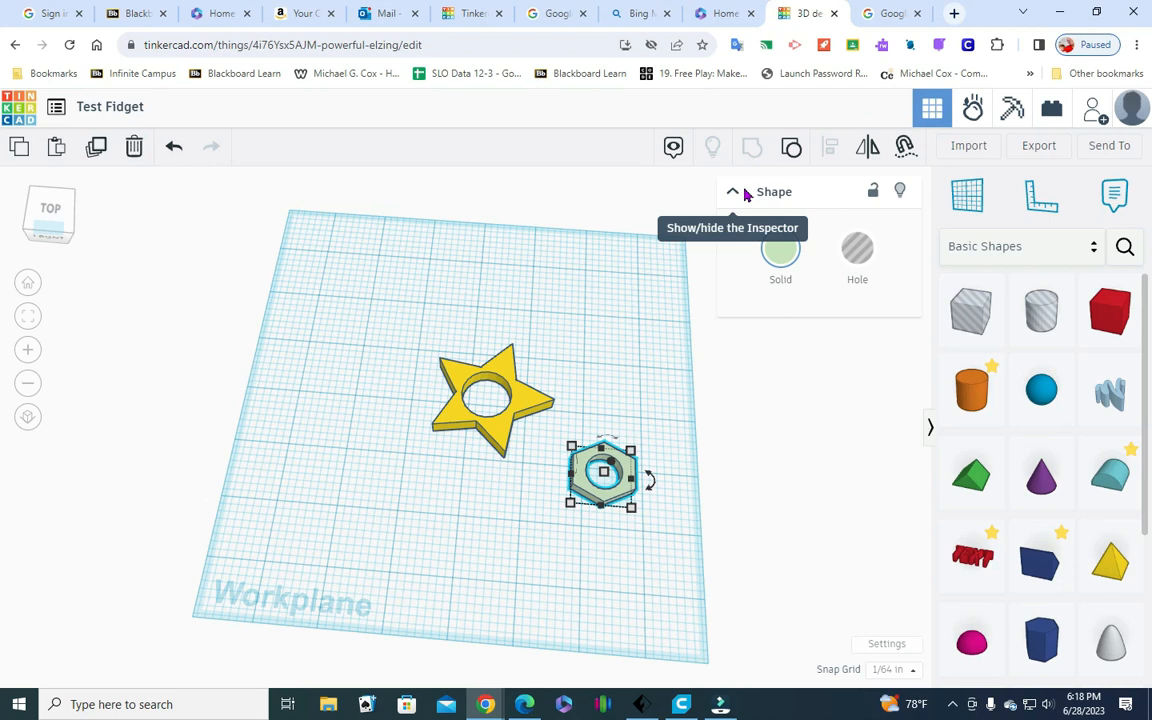
left_click(377, 506)
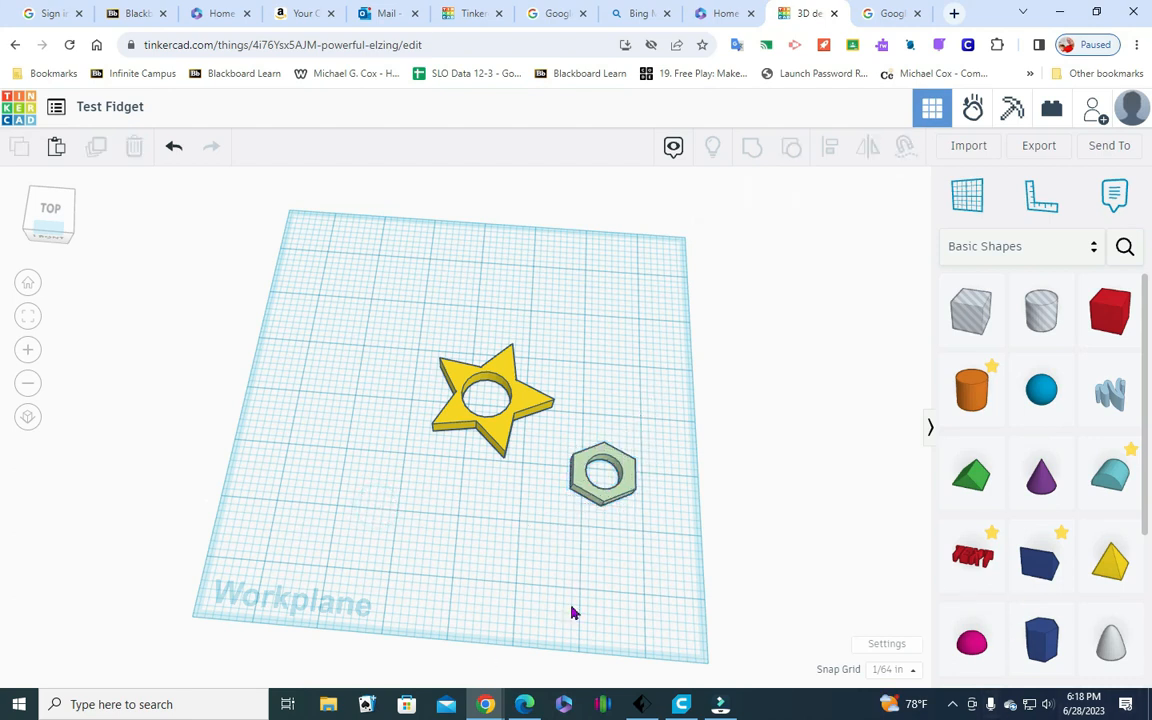
Add a box hole near the front of the workplane and set its front-to-back depth to 0.1 in
left_click_drag(970, 314, 389, 562)
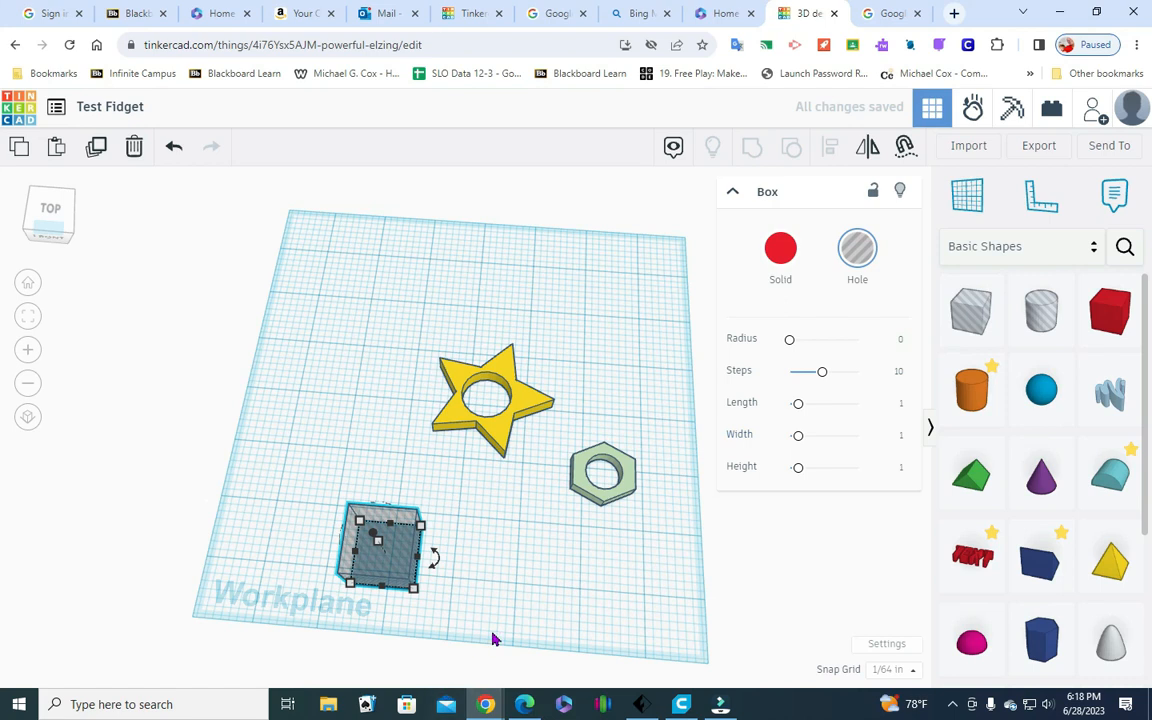
left_click(414, 589)
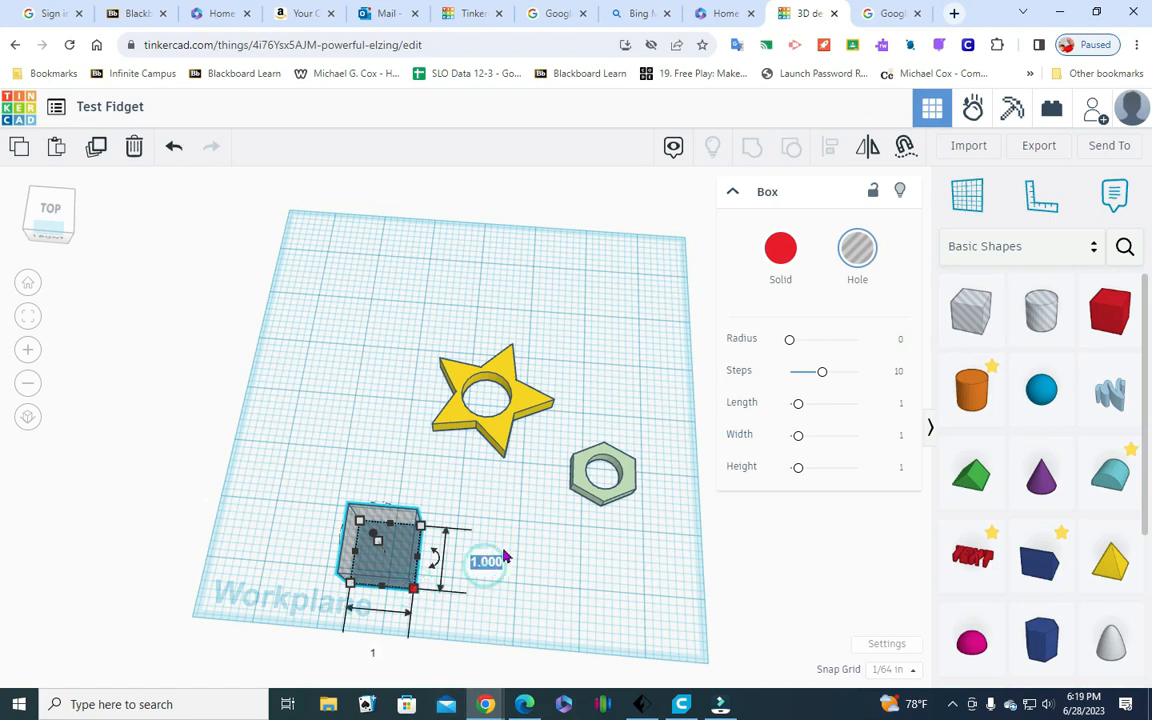
key("BackSpace")
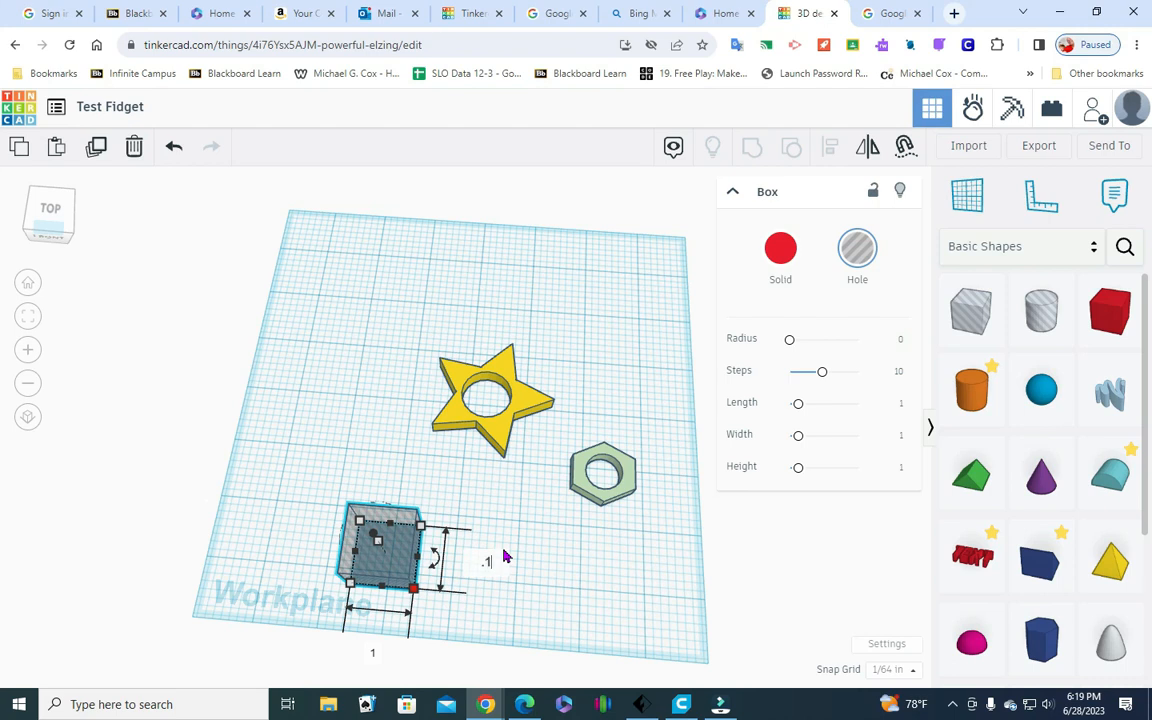
type(".1")
key("Return")
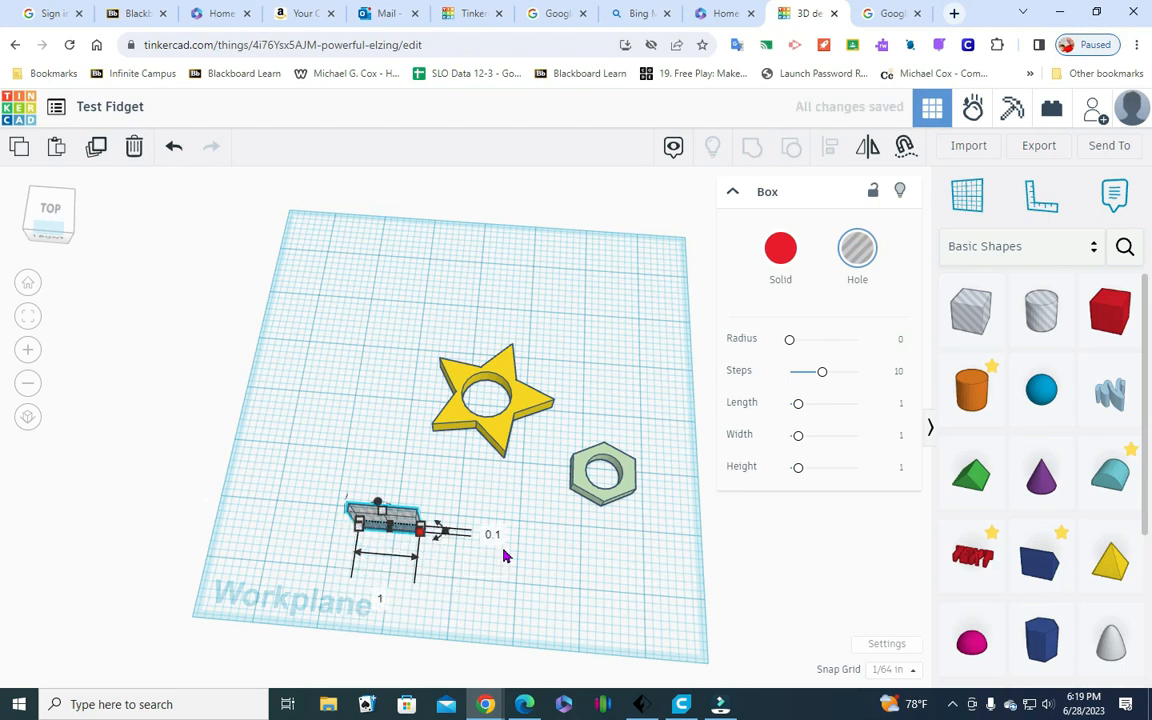
left_click(588, 560)
Move the hexagon toward the front of the workplane until it is roughly level with the thin box hole
left_click(601, 503)
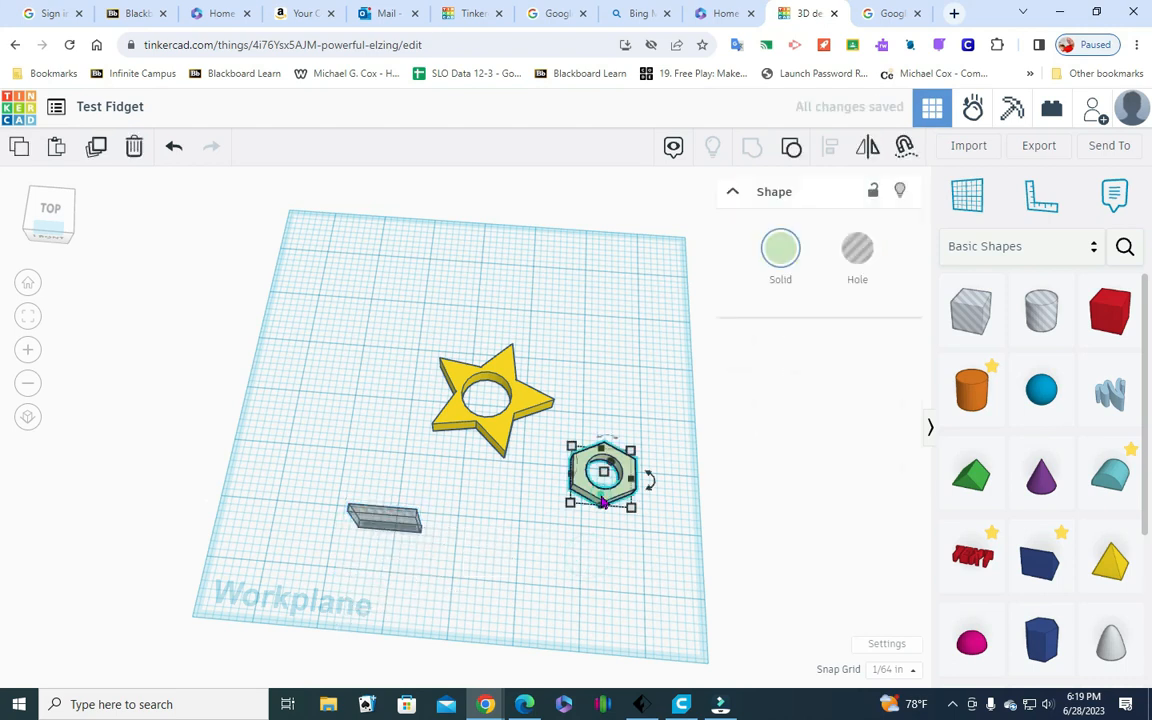
key("Down")
key("Down")
key("Down")
key("Down")
key("Down")
key("Down")
key("Down")
key("Down")
key("Down")
key("Down")
key("Down")
key("Down")
key("Down")
key("Down")
key("Down")
key("Down")
key("Down")
key("Down")
key("Down")
key("Down")
key("Down")
key("Down")
key("Down")
key("Down")
key("Down")
key("Down")
key("Down")
key("Down")
key("Down")
key("Down")
key("Down")
key("Down")
key("Down")
key("Down")
key("Down")
key("Down")
key("Down")
key("Down")
key("Down")
key("Down")
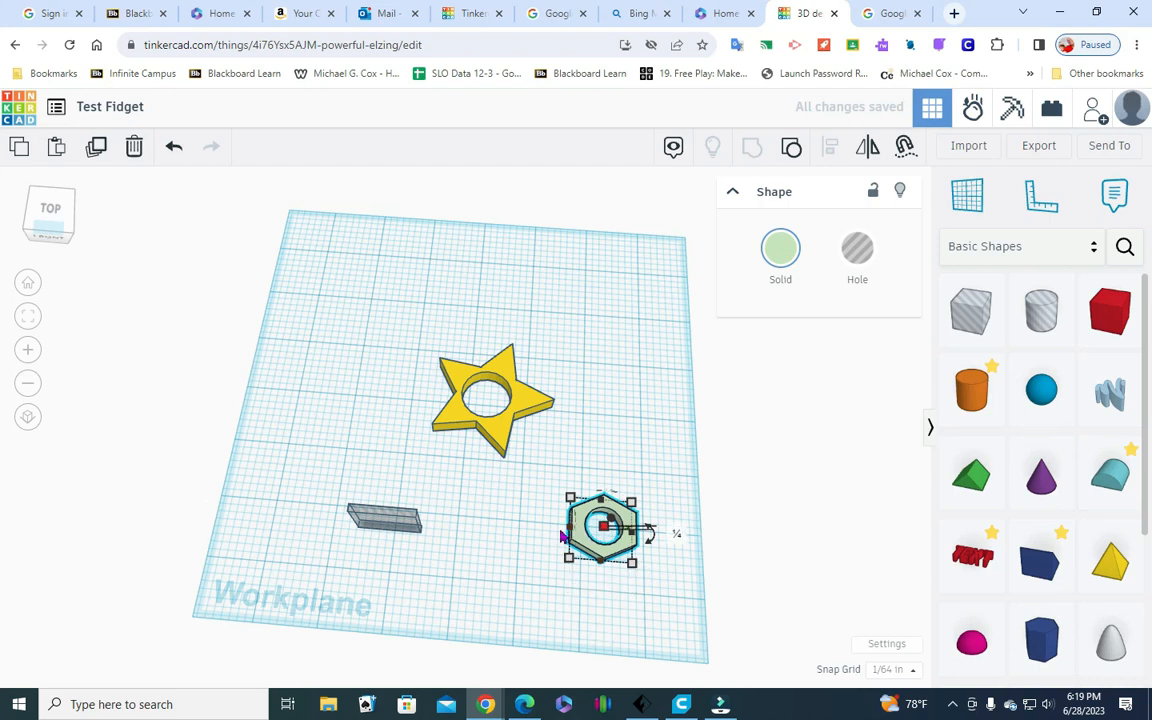
Move the thin box hole across the workplane until one end reaches into the hexagon's round opening
left_click(399, 531)
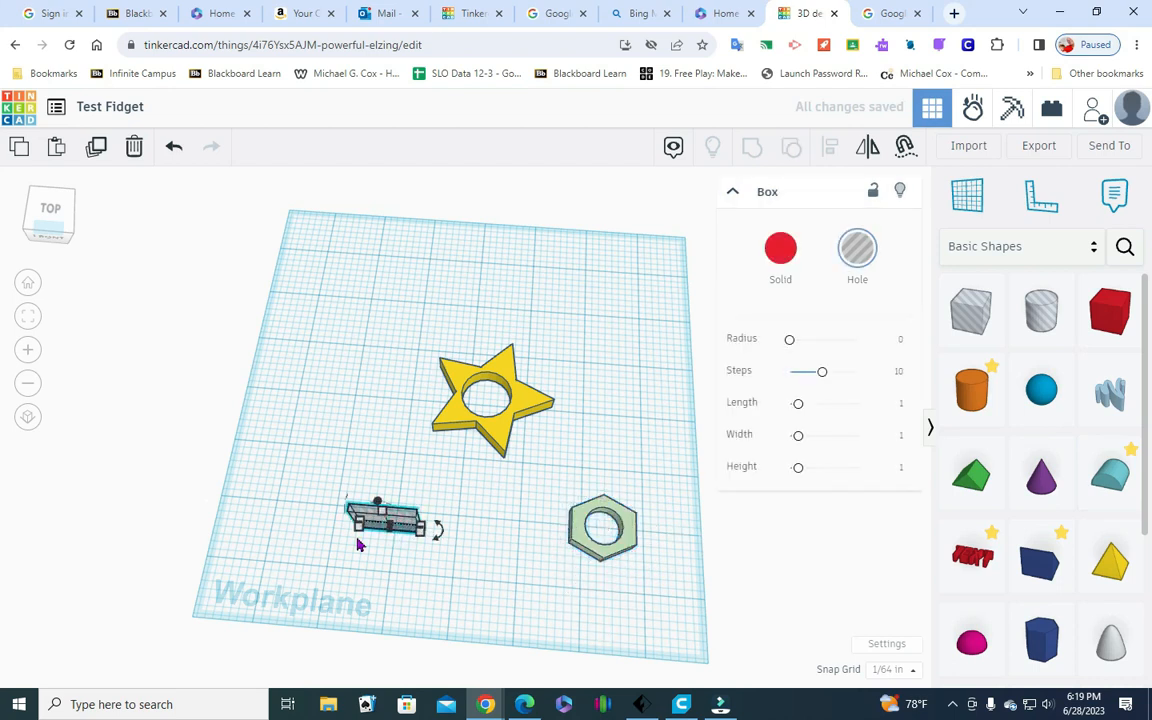
key("Right")
key("Right")
key("Right")
key("Right")
key("Right")
key("Right")
key("Right")
key("Right")
key("Right")
key("Right")
key("Right")
key("Right")
key("Right")
key("Right")
key("Right")
key("Right")
key("Right")
key("Right")
key("Right")
key("Right")
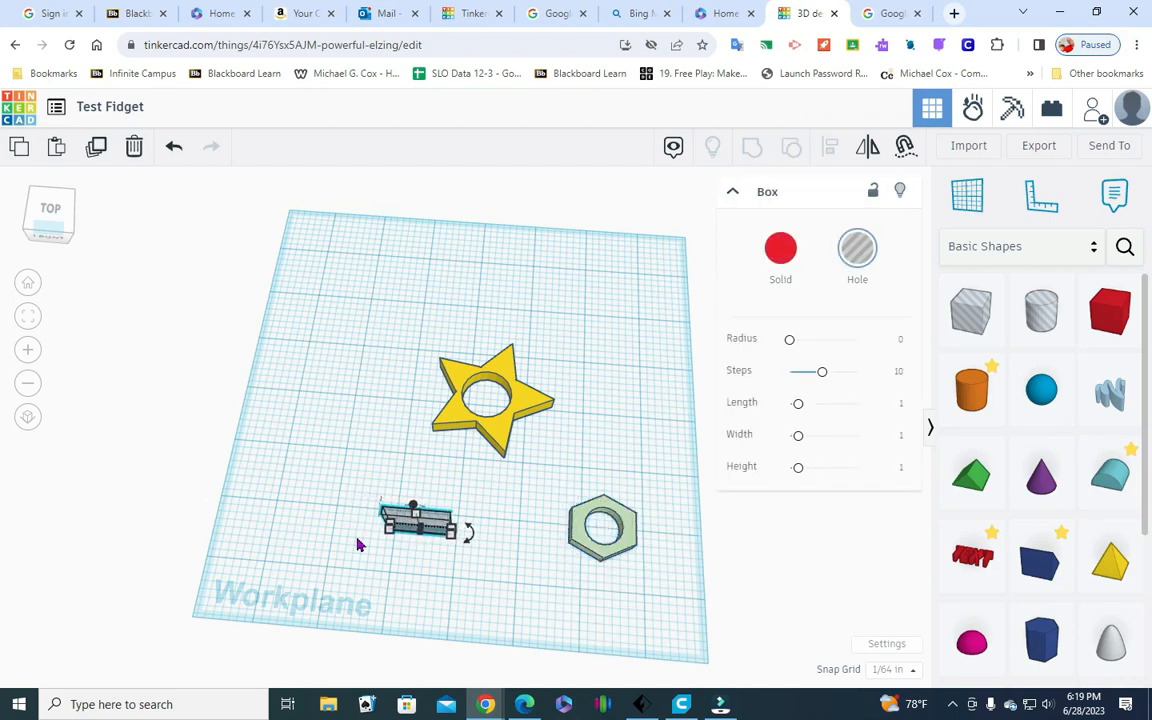
key("Right")
key("Right")
key("Right")
key("Right")
key("Right")
key("Right")
key("Right")
key("Right")
key("Right")
key("Right")
key("Right")
key("Right")
key("Right")
key("Right")
key("Right")
key("Right")
key("Right")
key("Right")
key("Right")
key("Right")
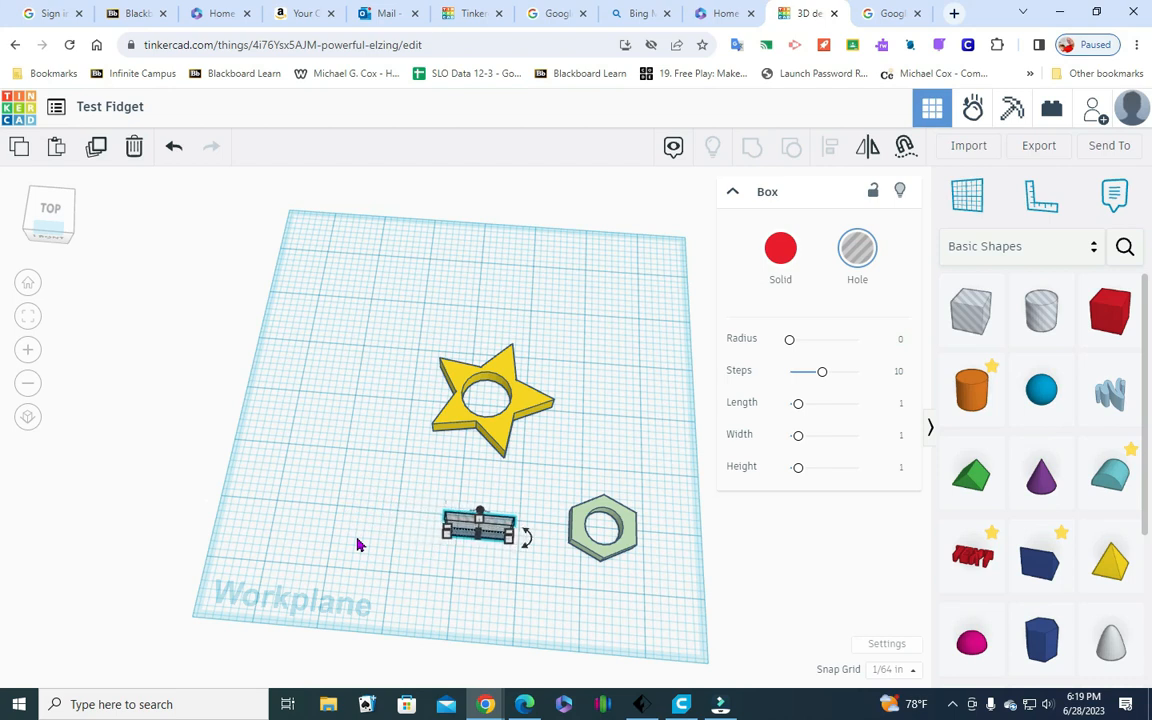
key("Right")
key("Right")
key("Right")
key("Right")
key("Right")
key("Right")
key("Right")
key("Right")
key("Right")
key("Right")
key("Right")
key("Right")
key("Right")
key("Right")
key("Right")
key("Right")
key("Right")
key("Right")
key("Right")
key("Right")
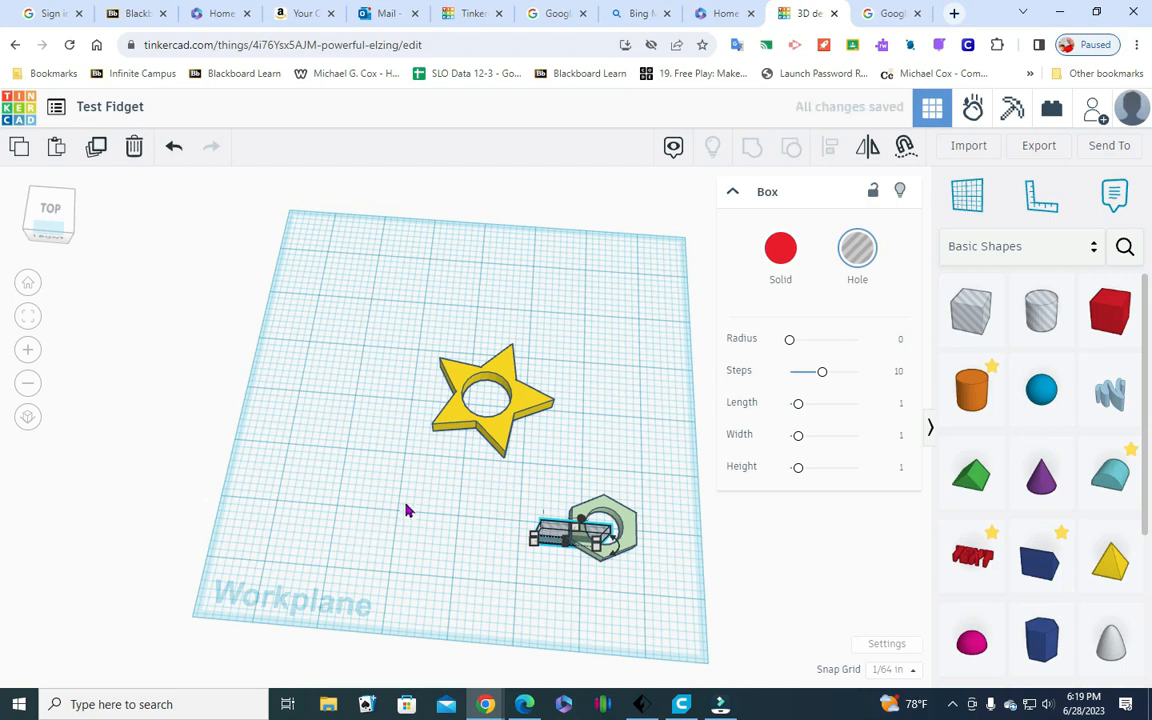
Align the thin box hole and the hexagon on their centers in the front-to-back direction only
left_click_drag(536, 485, 645, 604)
left_click(829, 147)
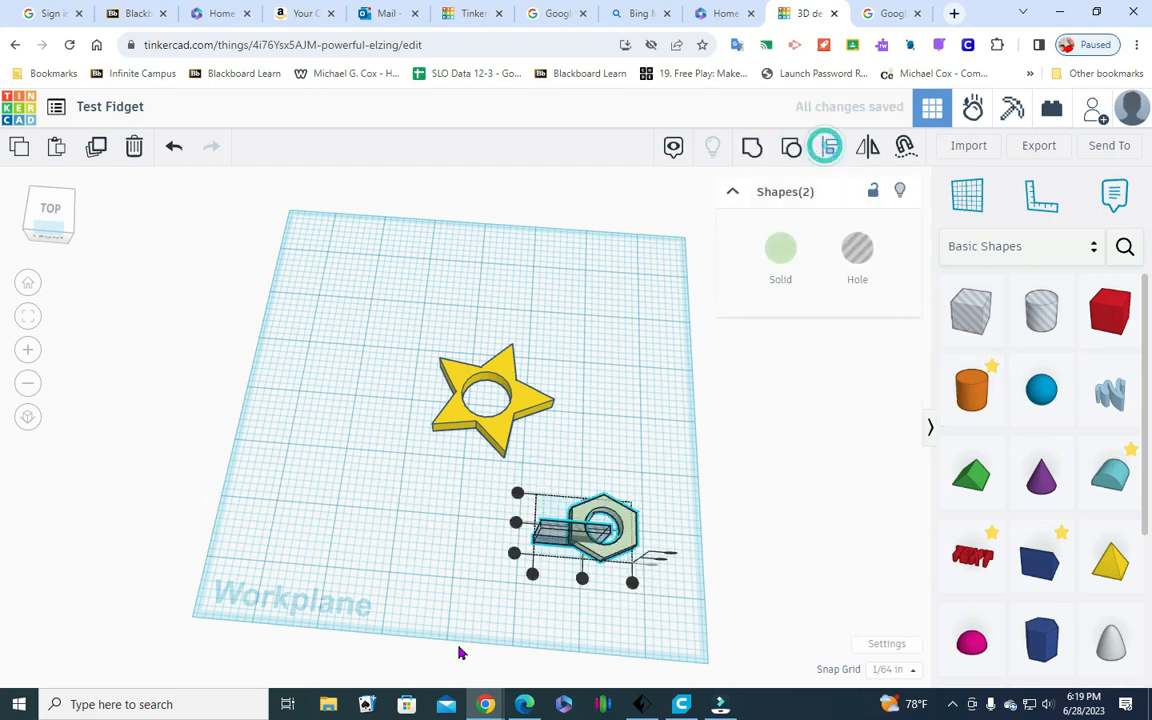
left_click(515, 524)
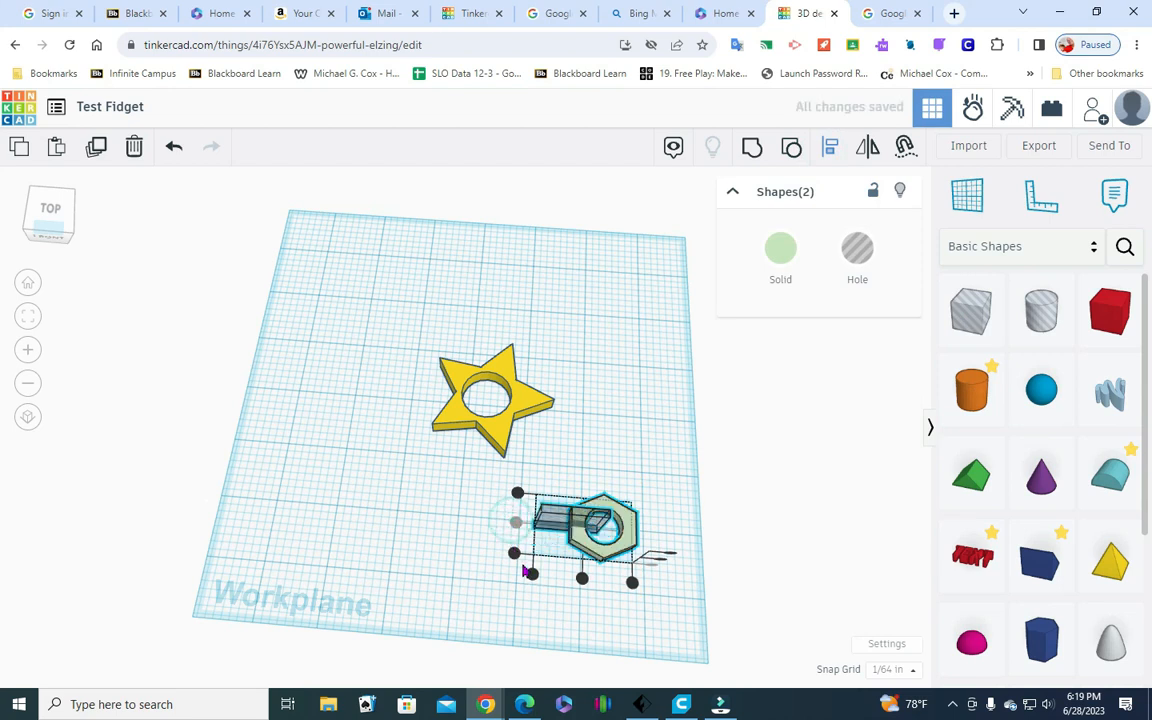
left_click(64, 200)
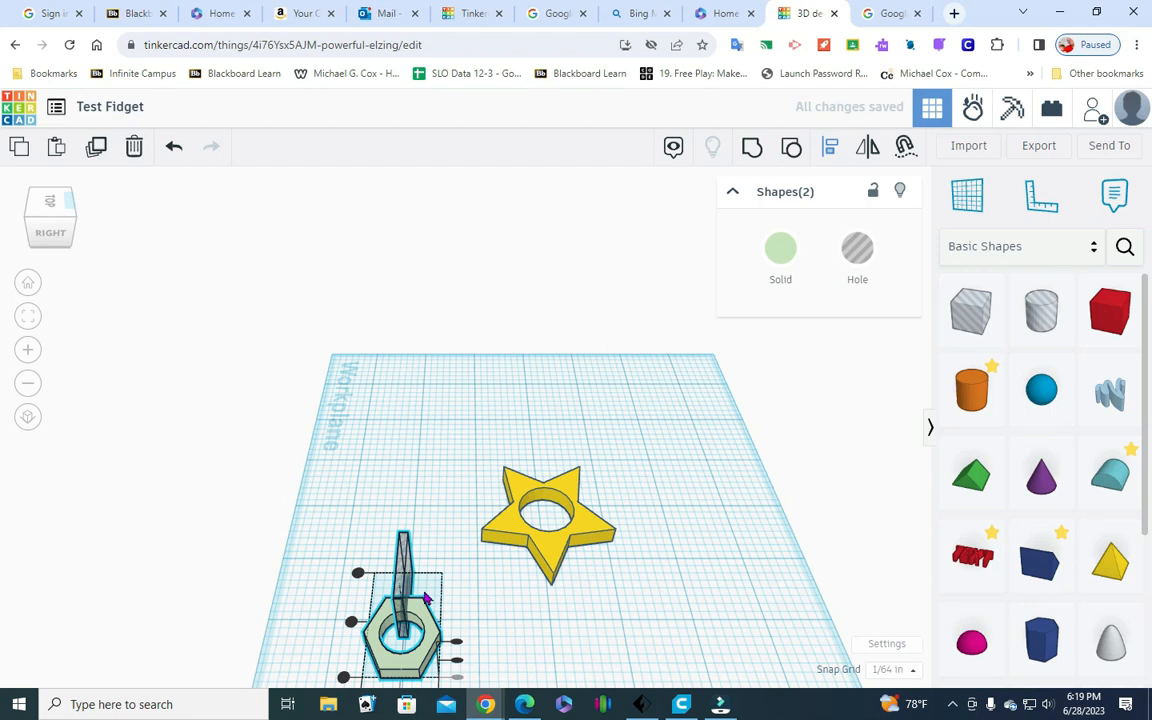
left_click(66, 234)
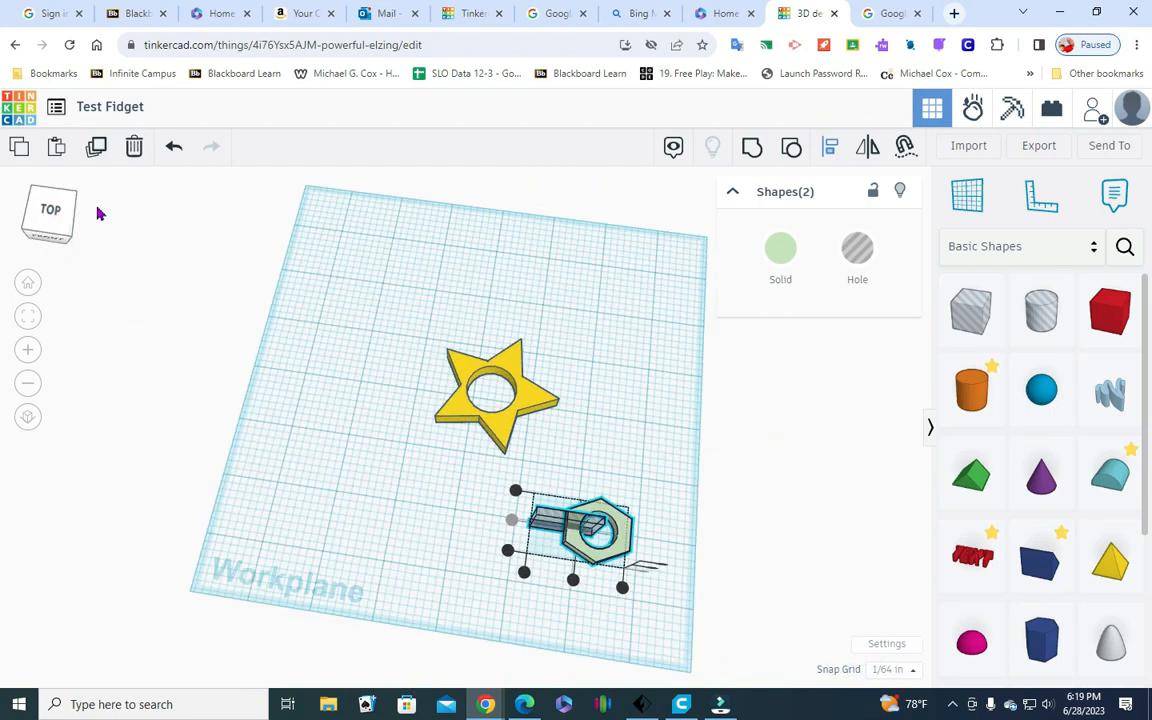
left_click(571, 638)
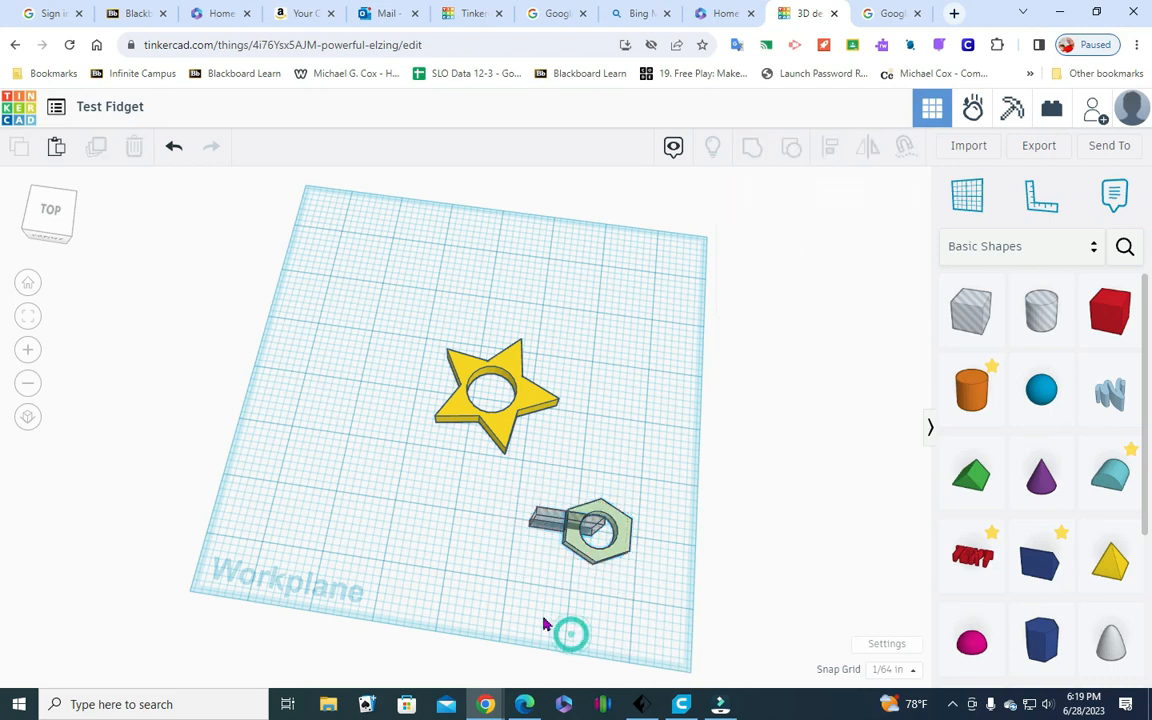
Group the hexagon with the thin box hole to cut a slot through one side into its round opening
left_click_drag(557, 572, 635, 501)
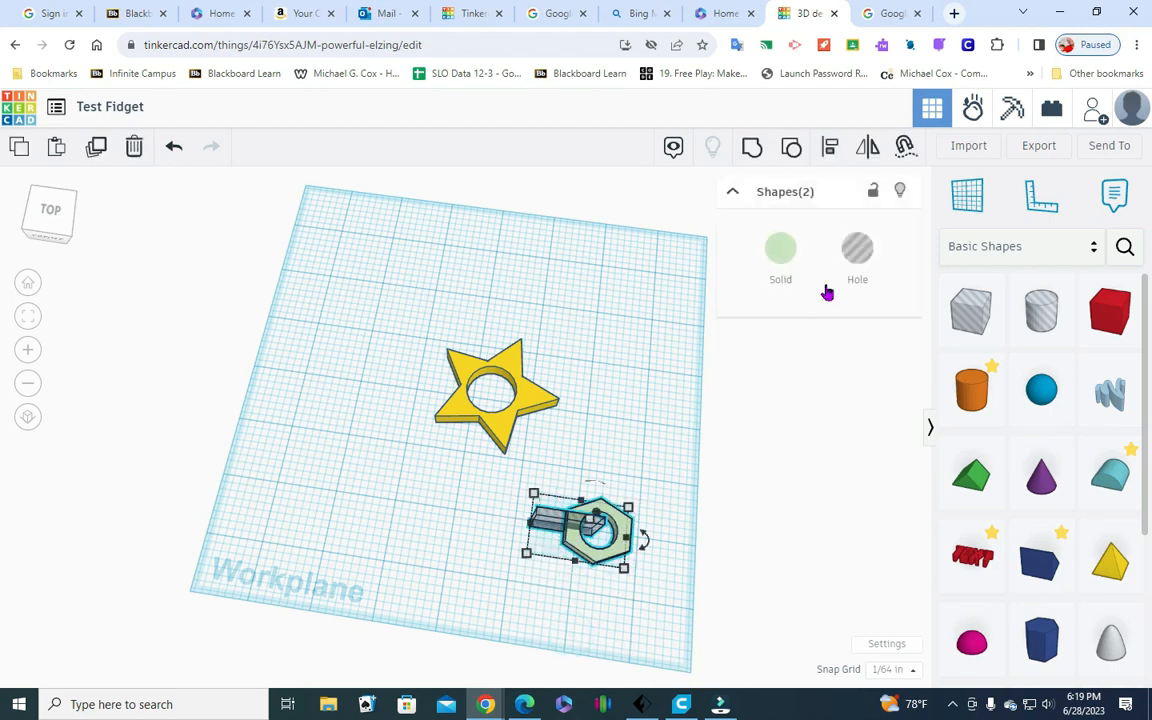
left_click(746, 148)
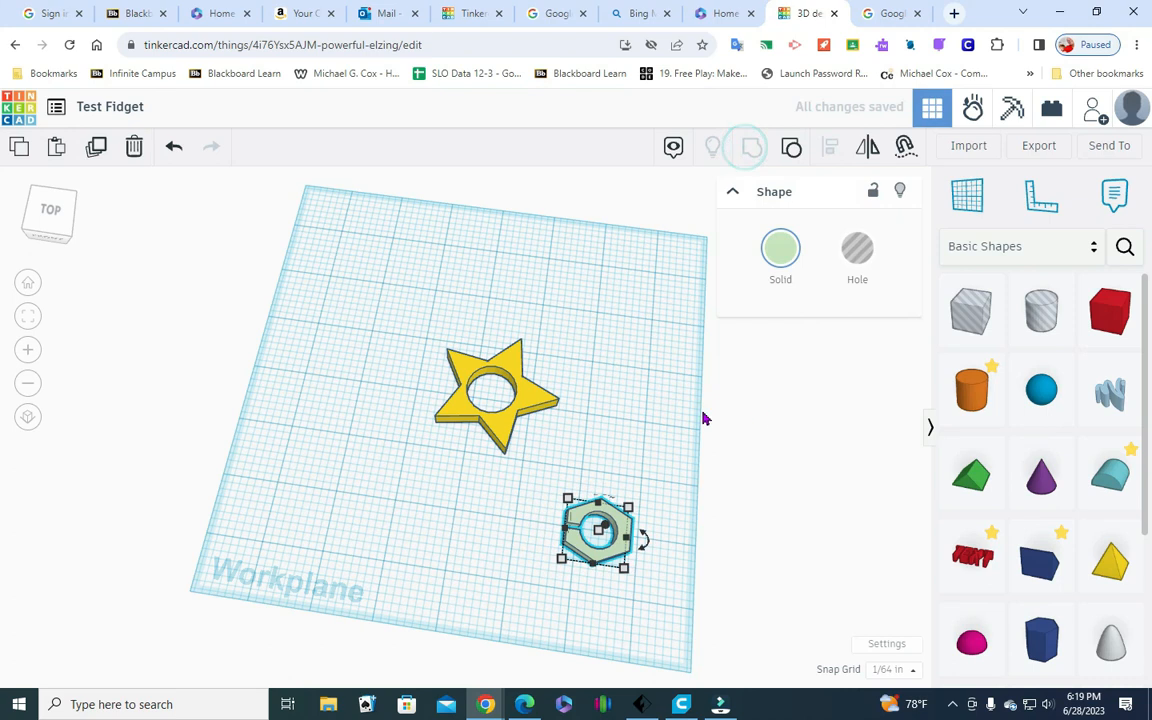
left_click(609, 416)
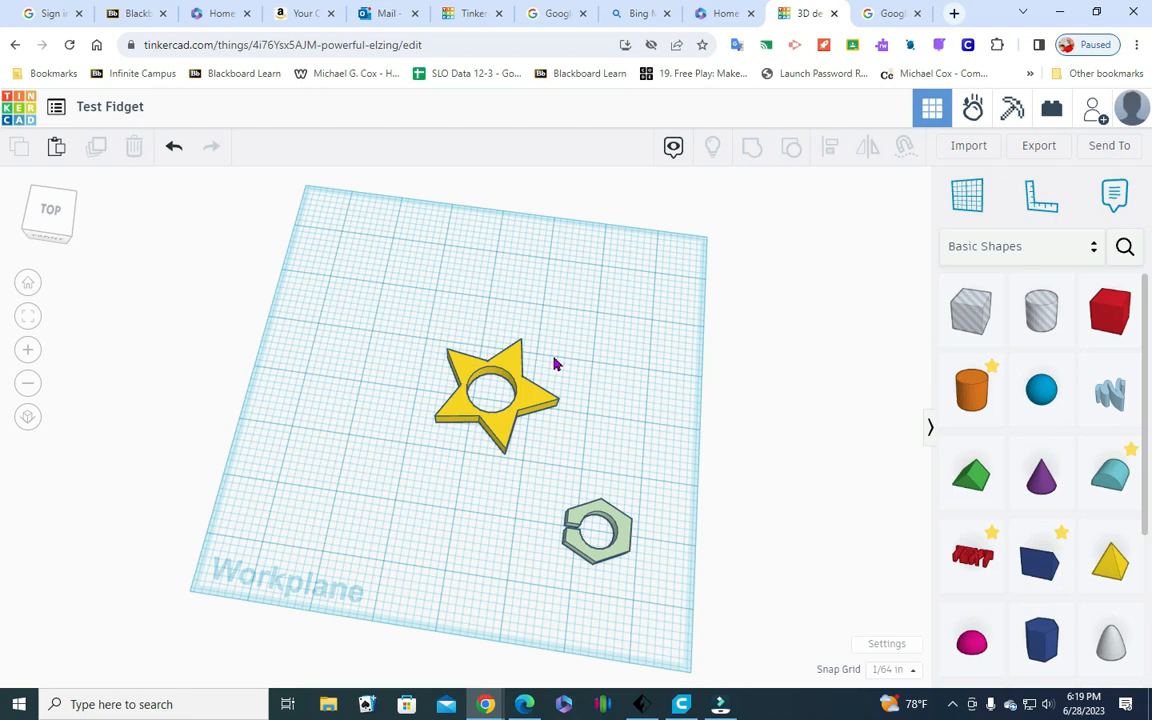
Copy the slotted hexagon and paste four duplicates of it
left_click(620, 548)
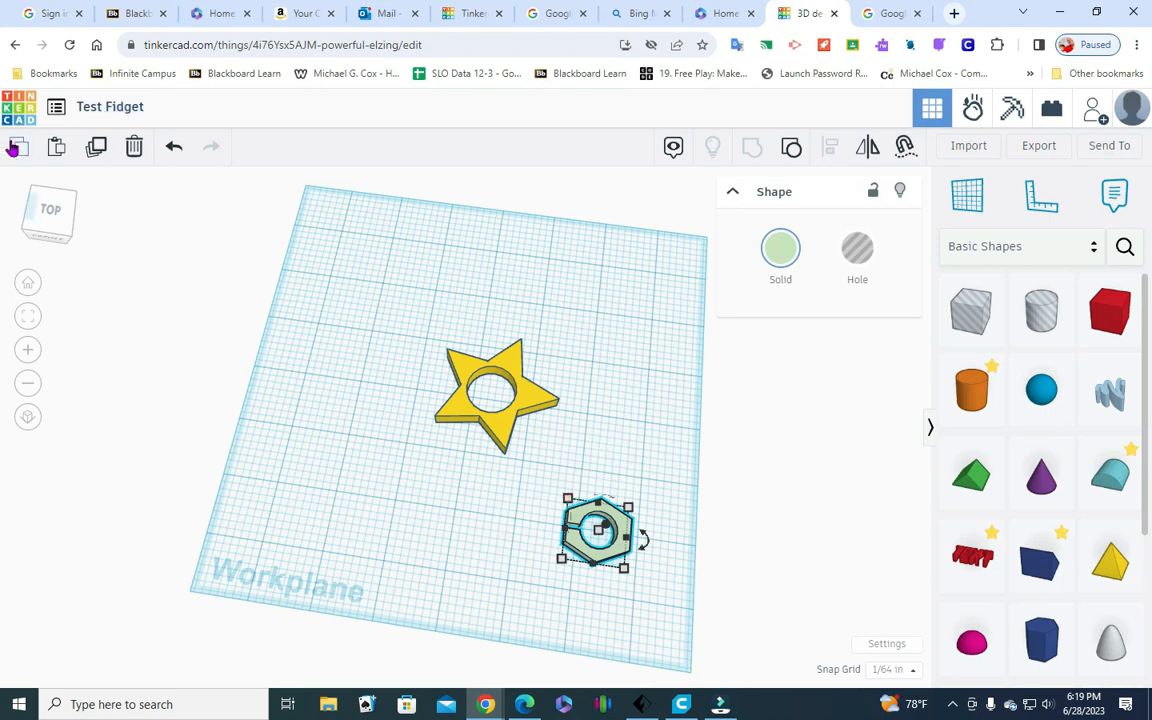
left_click(56, 148)
left_click(56, 148)
left_click(56, 148)
left_click(56, 148)
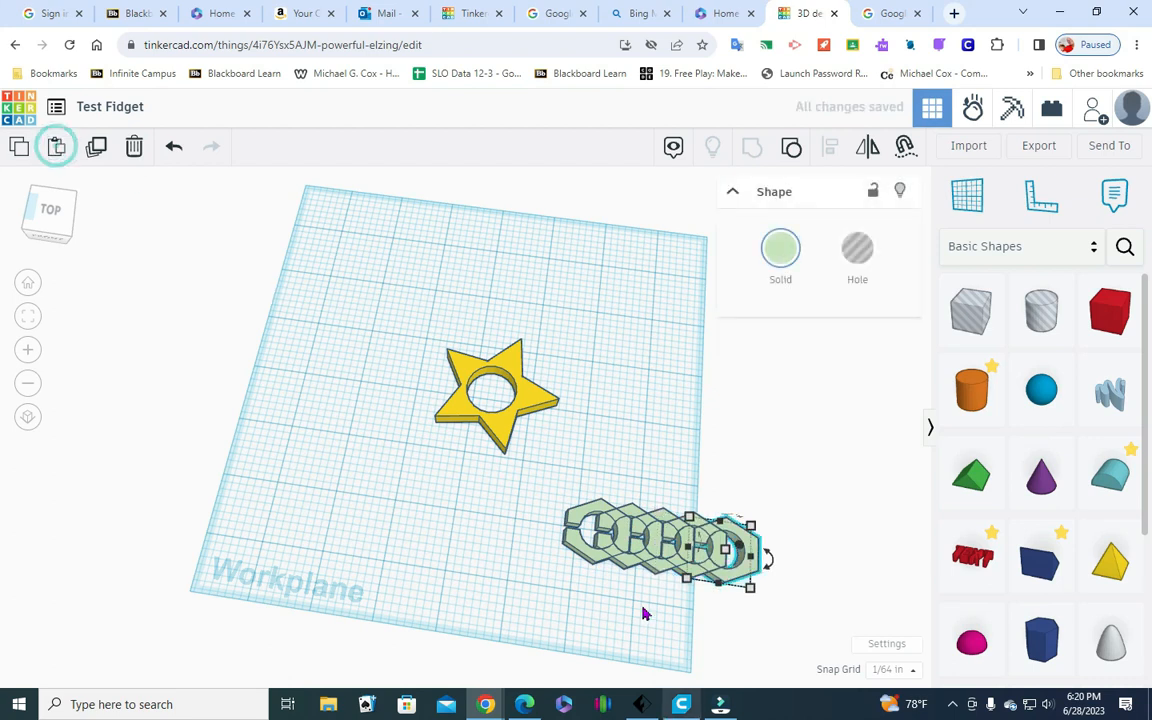
Move the original slotted hexagon away from its copies, past the star to the slot-facing side
left_click(571, 548)
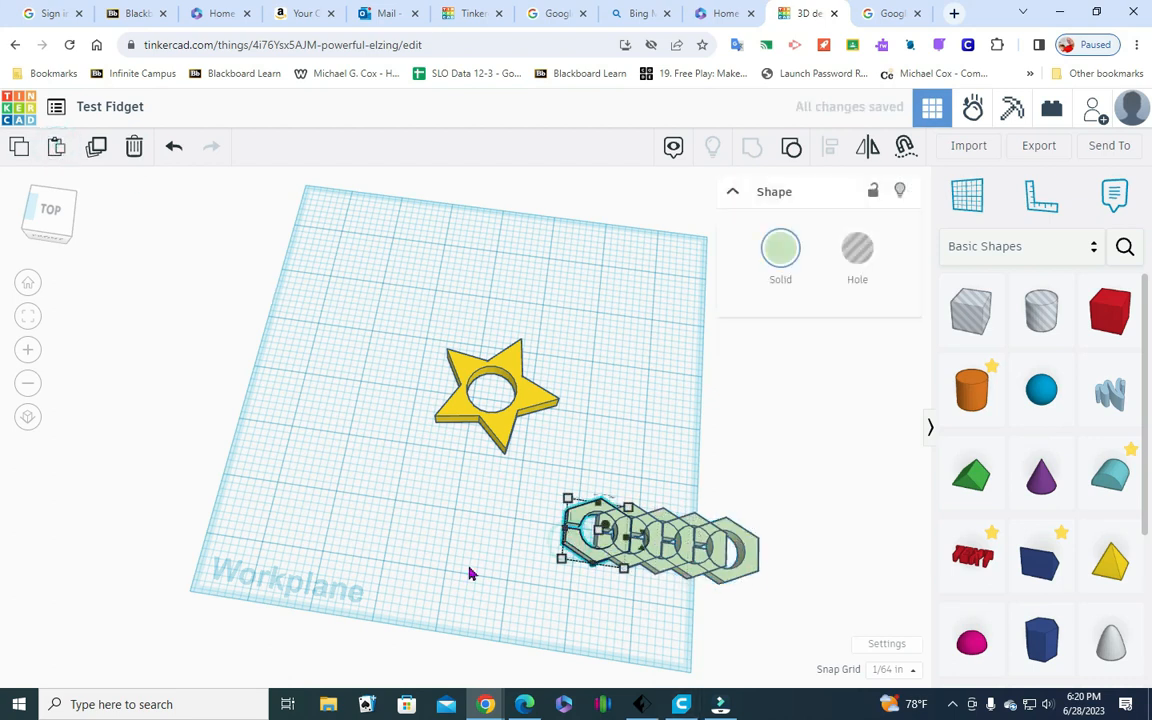
key("Left")
key("Left")
key("Left")
key("Left")
key("Left")
key("Left")
key("Left")
key("Left")
key("Left")
key("Left")
key("Left")
key("Left")
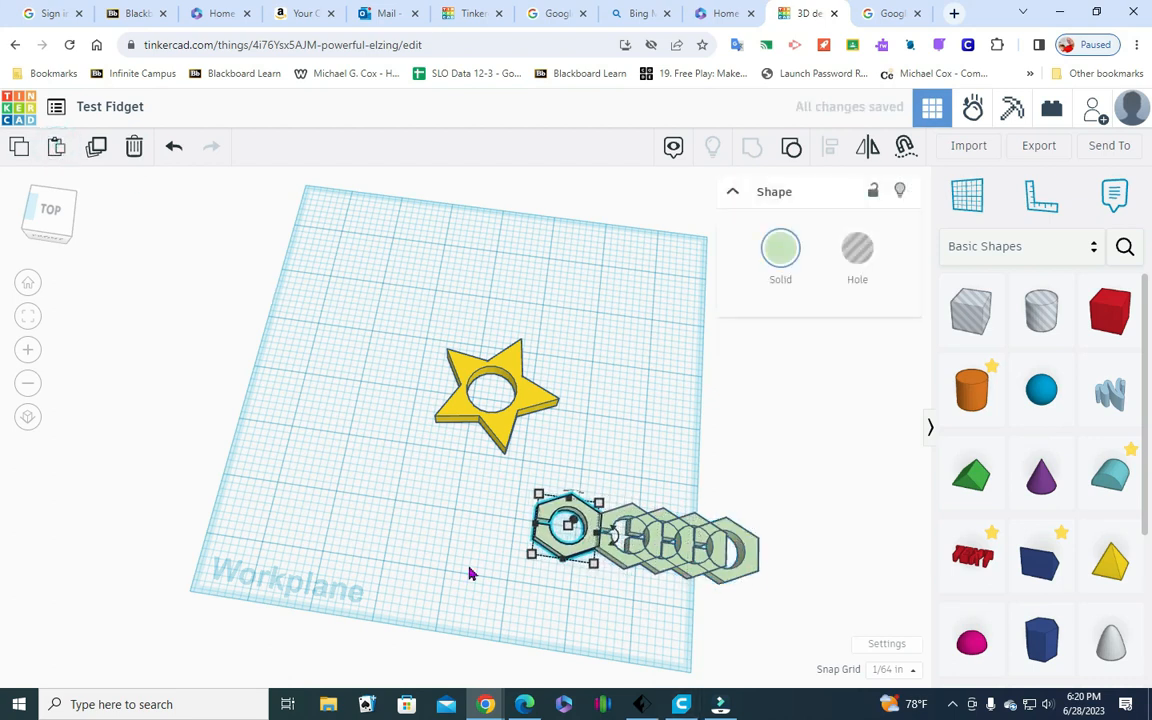
key("Left")
key("Left")
key("Left")
key("Left")
key("Left")
key("Left")
key("Left")
key("Left")
key("Left")
key("Left")
key("Left")
key("Left")
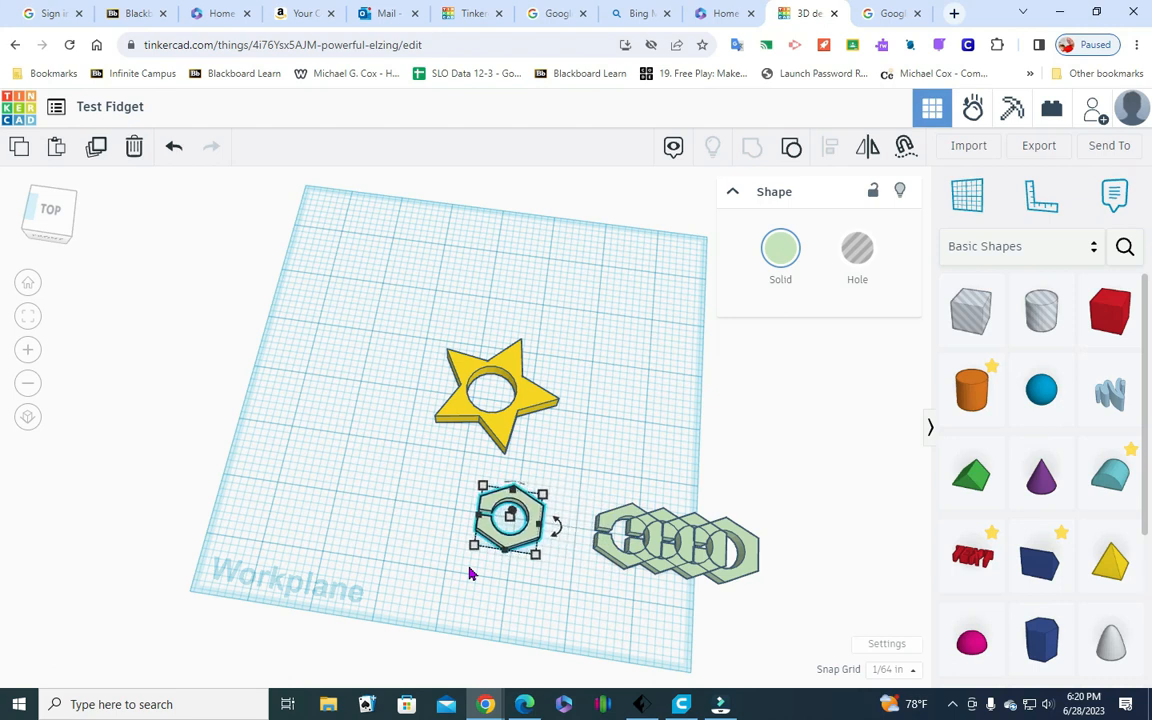
key("Left")
key("Left")
key("Left")
key("Left")
key("Left")
key("Left")
key("Left")
key("Left")
key("Left")
key("Left")
key("Left")
key("Left")
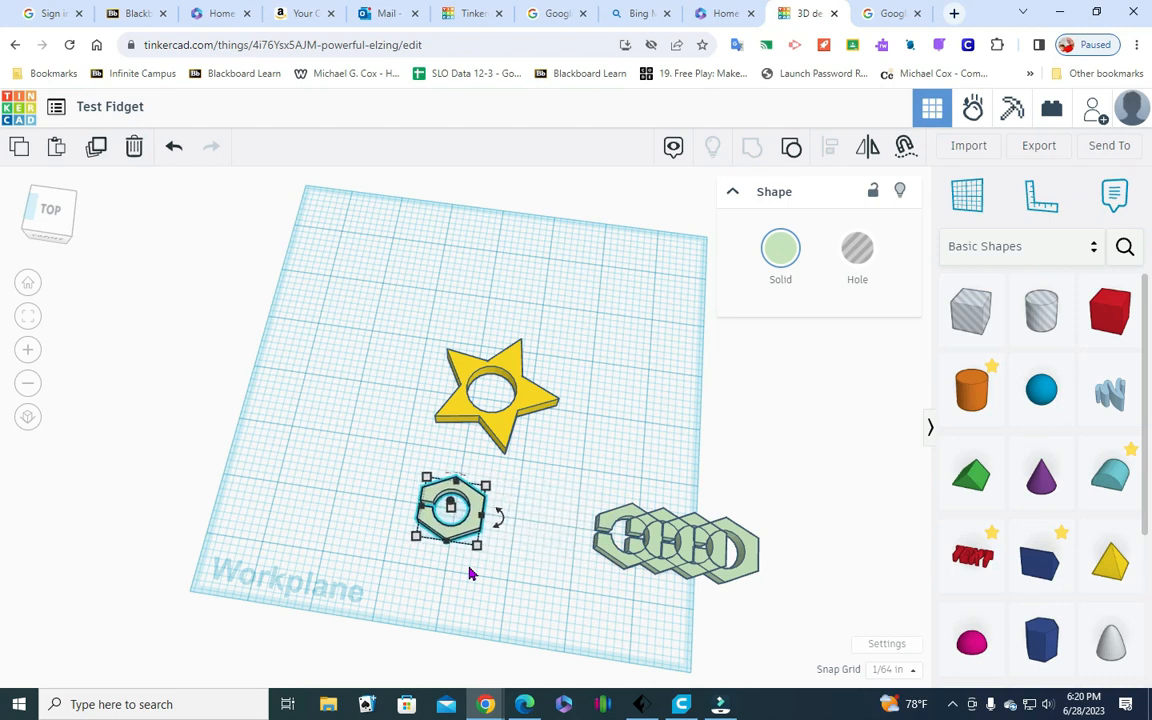
key("Left")
key("Left")
key("Left")
key("Left")
key("Left")
key("Left")
key("Left")
key("Left")
key("Left")
key("Left")
key("Left")
key("Left")
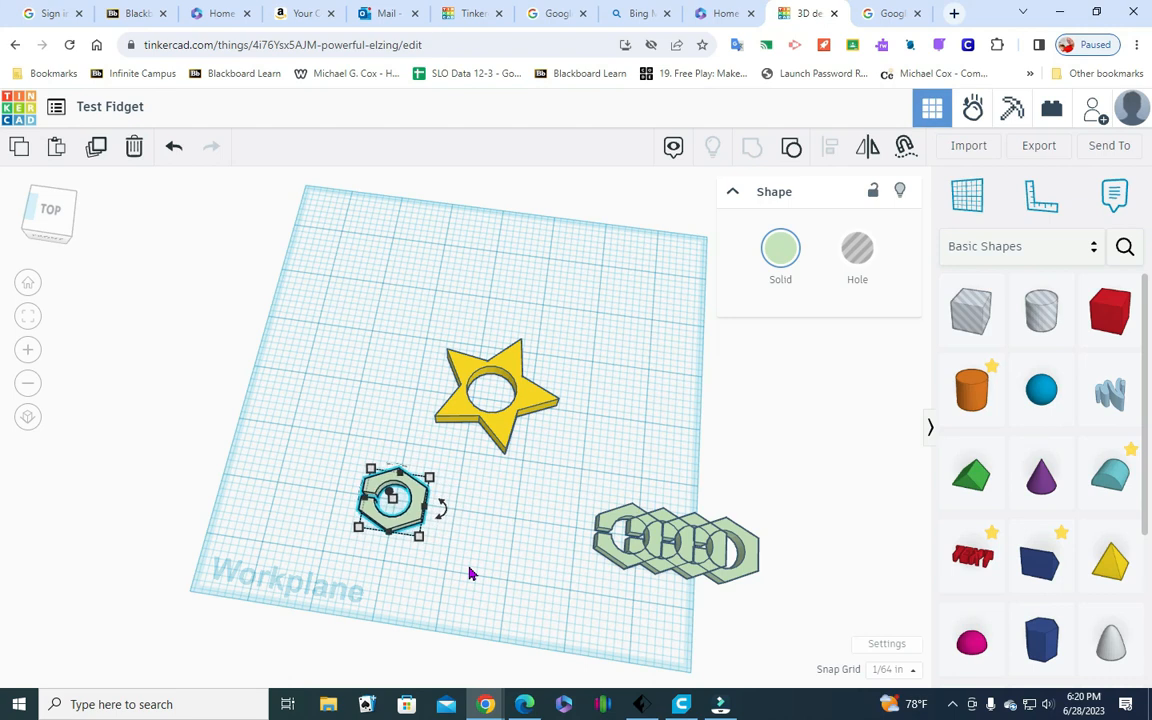
Move the slotted hexagon toward the back of the workplane until it is level with the star's center
key("Up")
key("Up")
key("Up")
key("Up")
key("Up")
key("Up")
key("Up")
key("Up")
key("Up")
key("Up")
key("Up")
key("Up")
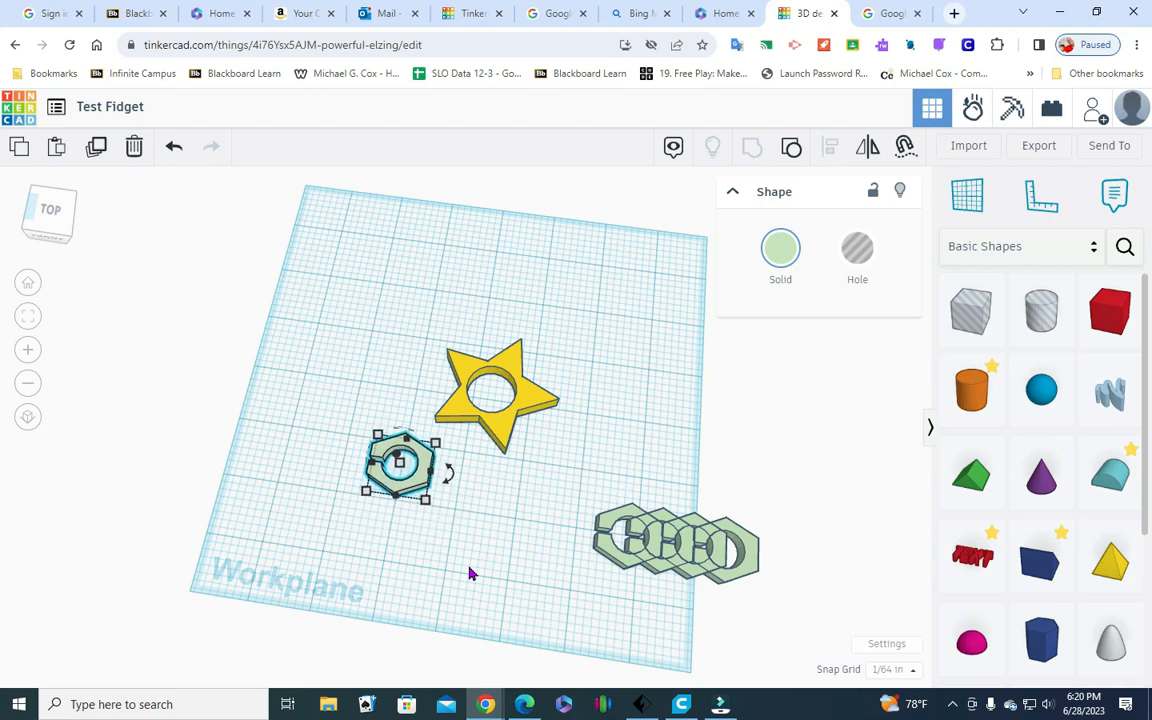
key("Up")
key("Up")
key("Up")
key("Up")
key("Up")
key("Up")
key("Up")
key("Up")
key("Up")
key("Up")
key("Up")
key("Up")
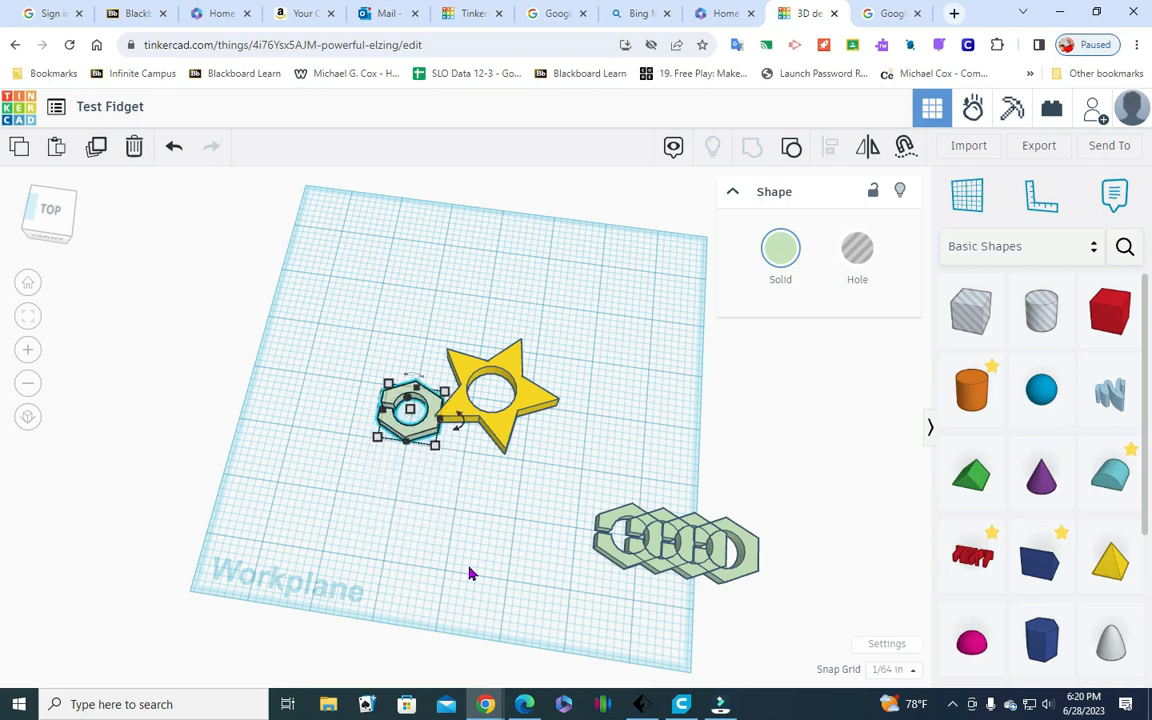
key("Up")
key("Up")
key("Up")
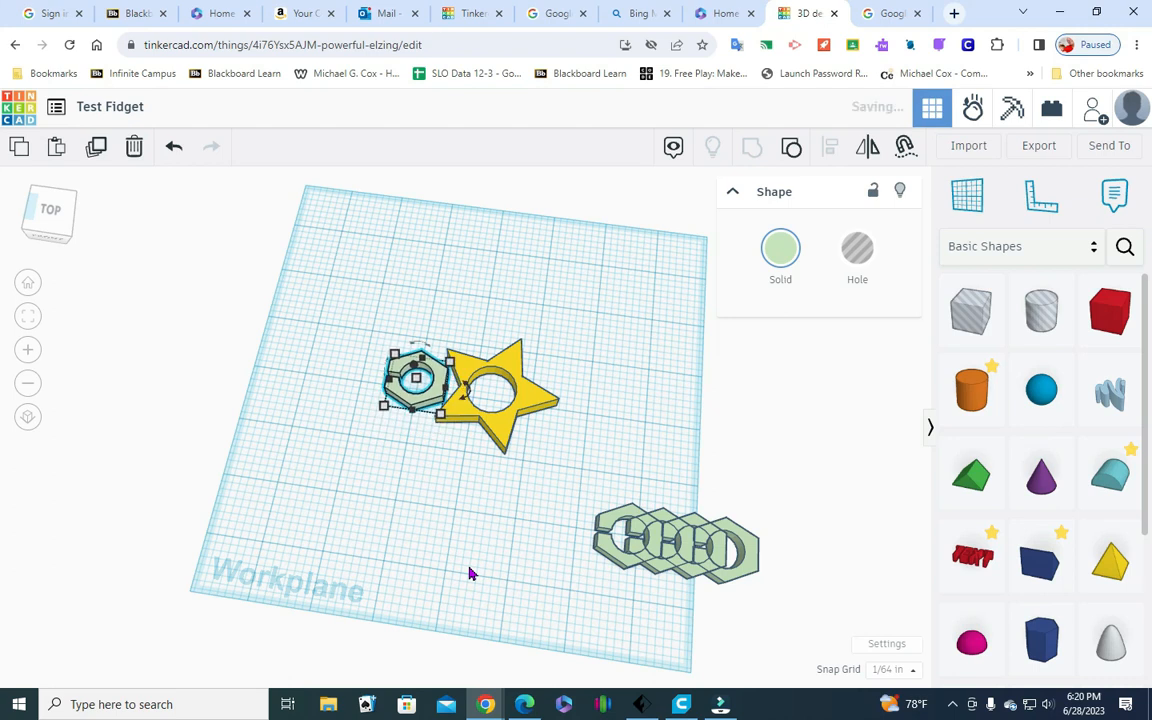
Nudge the slotted hexagon into the notch between two star points until they overlap, and check the fit from above and below
key("Right")
key("Right")
key("Right")
key("Right")
key("Right")
key("Right")
key("Right")
key("Right")
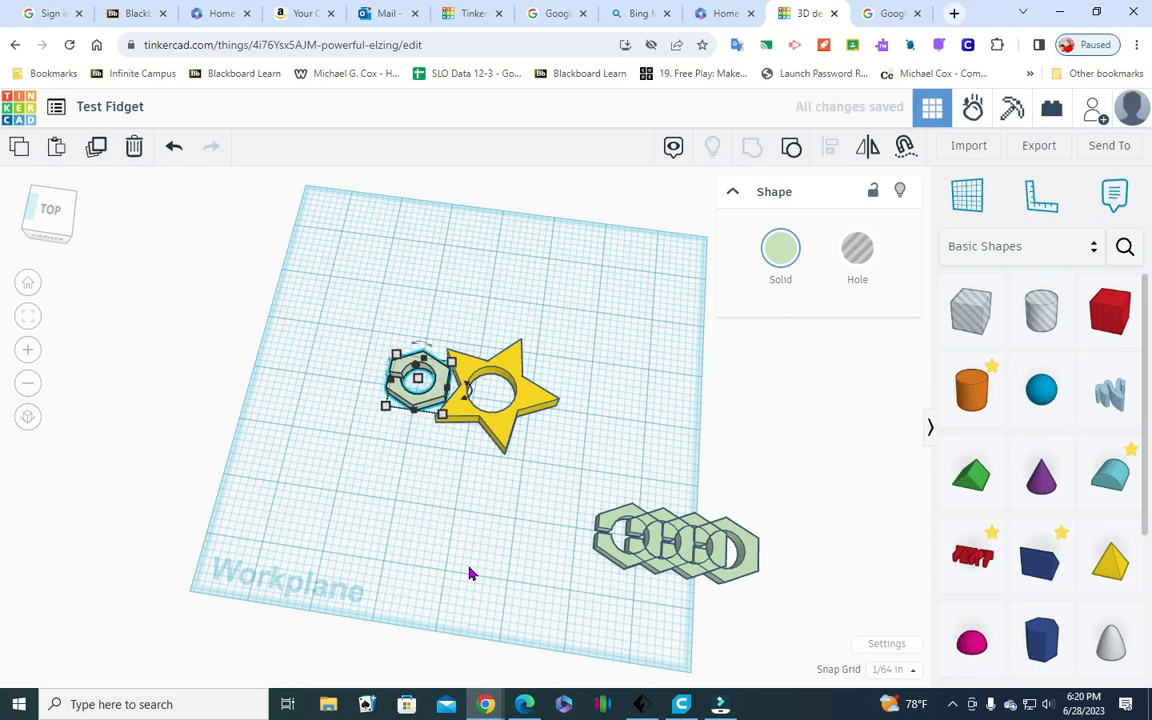
key("Right")
key("Right")
key("Right")
key("Right")
key("Right")
key("Right")
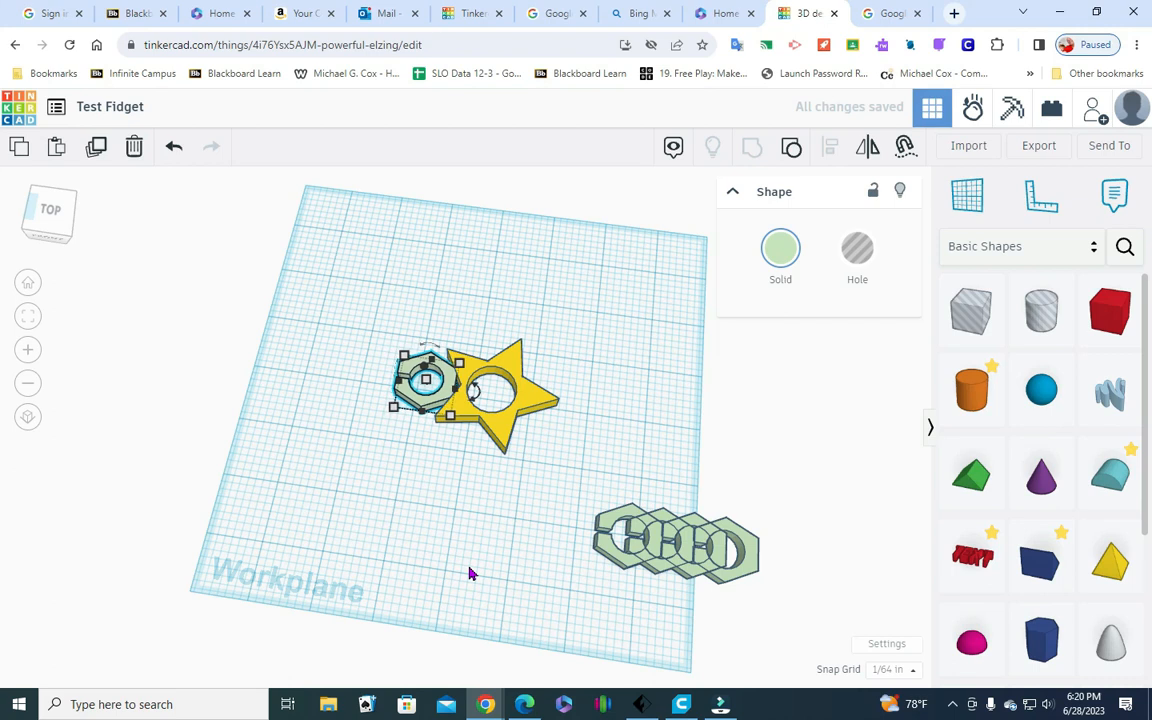
key("Right")
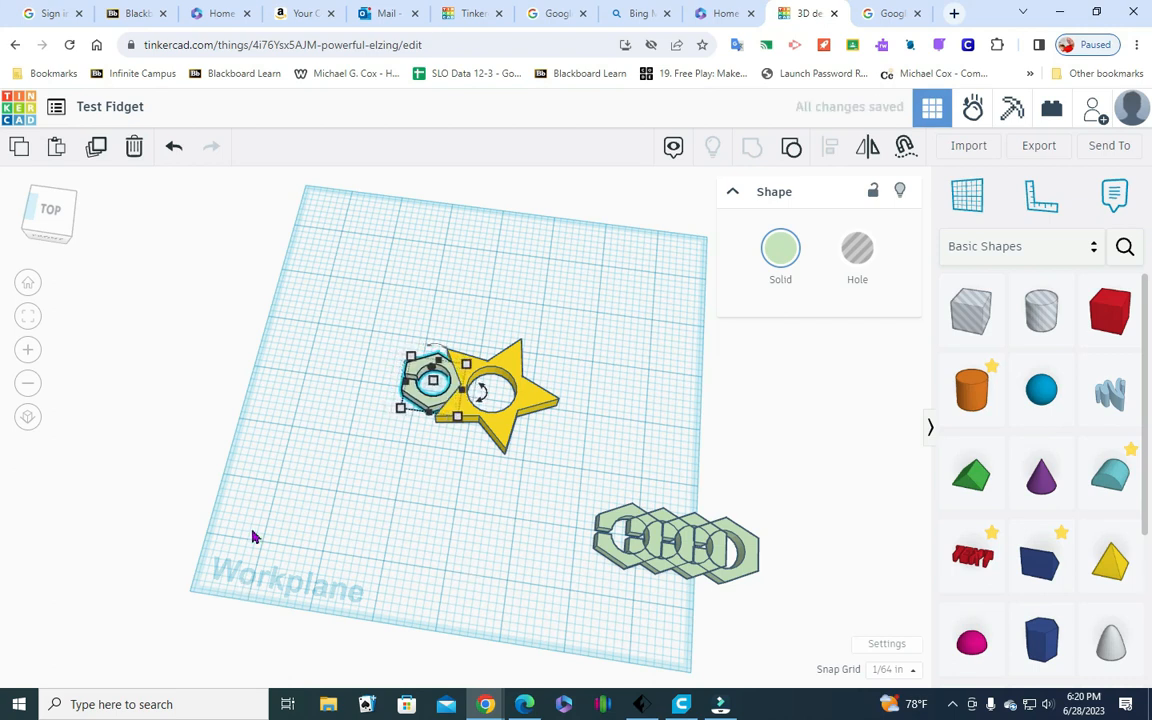
left_click(532, 517)
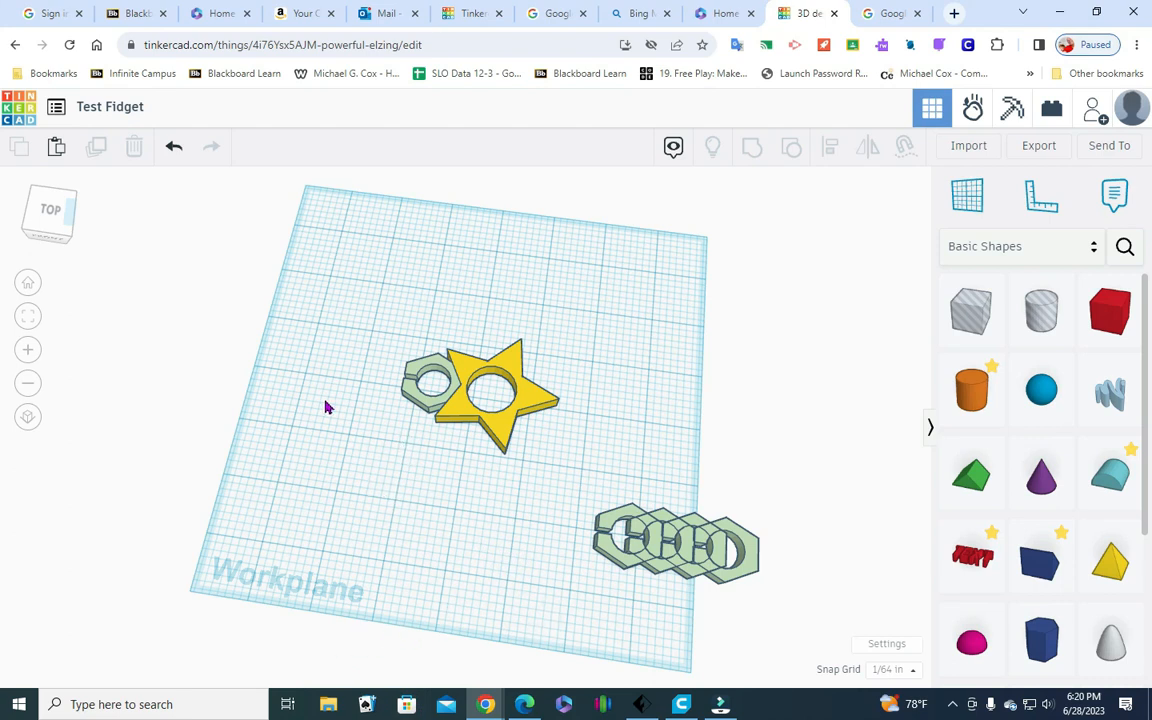
left_click(48, 206)
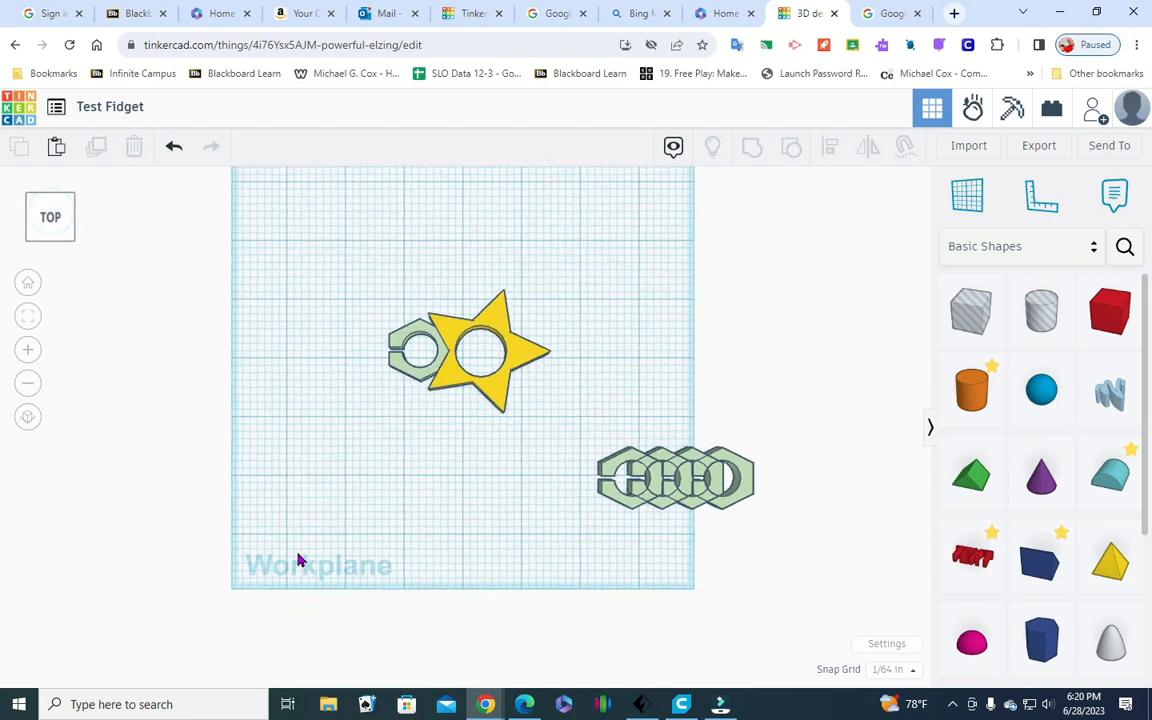
left_click(73, 241)
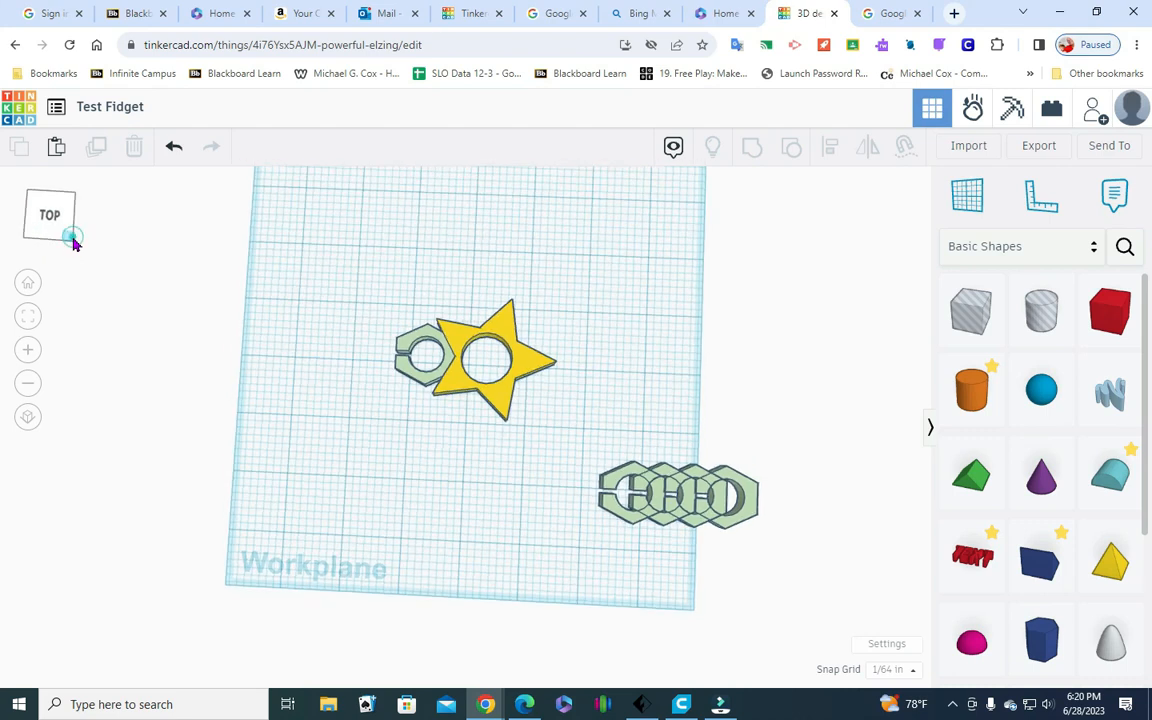
left_click(64, 233)
left_click(66, 221)
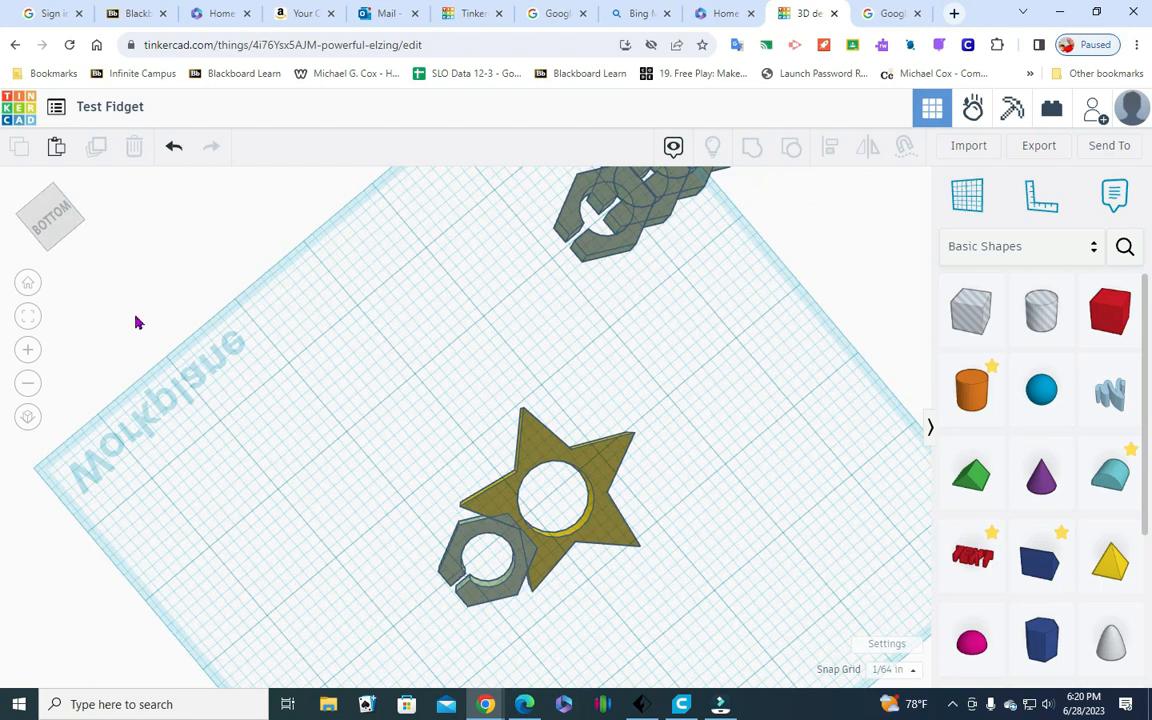
Group the star with the slotted hexagon that sits in its notch
left_click_drag(51, 213, 66, 251)
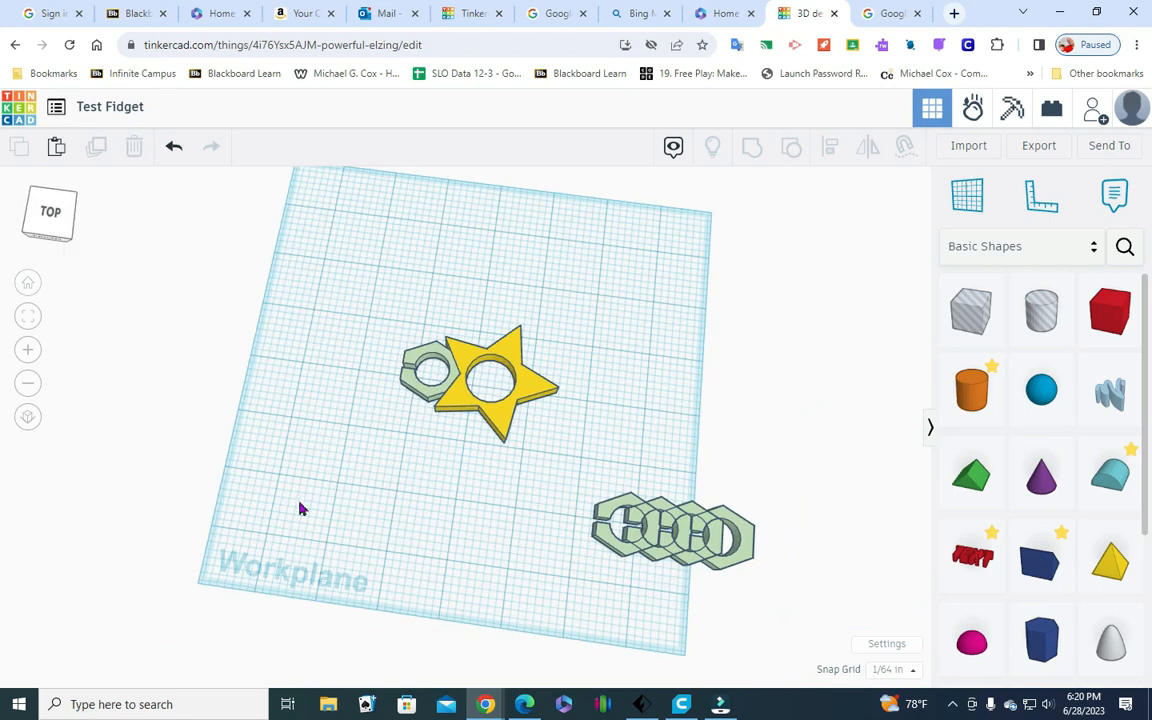
left_click_drag(401, 450, 535, 325)
left_click(752, 147)
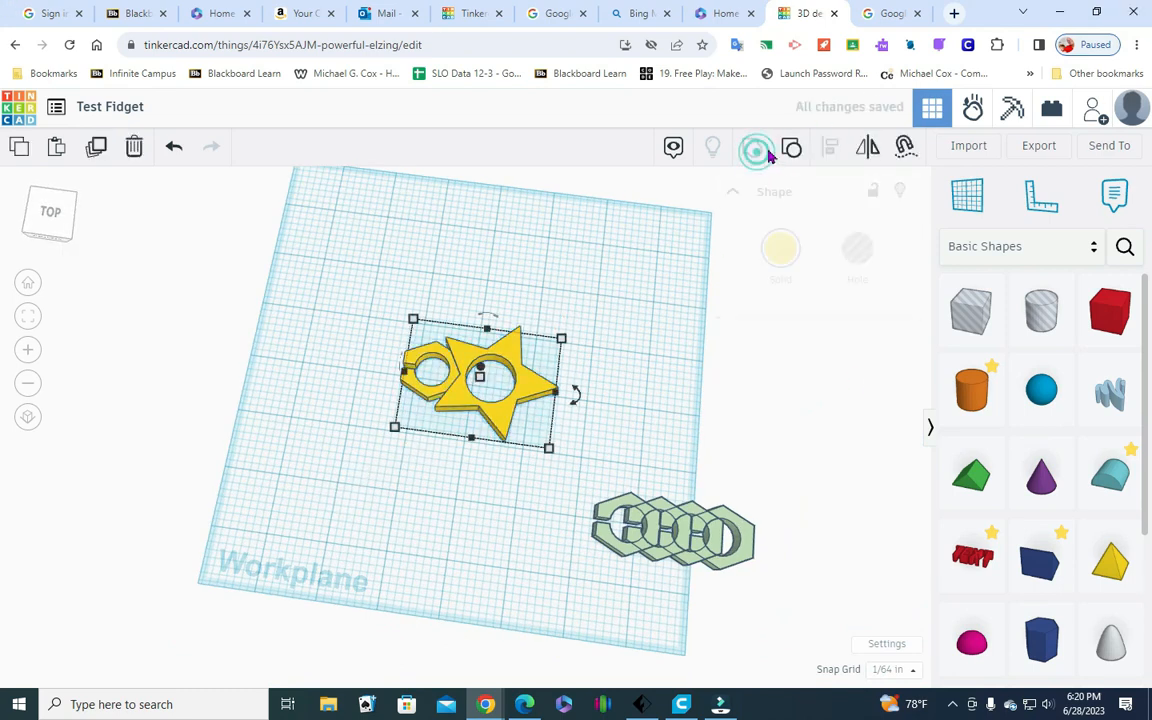
left_click(376, 566)
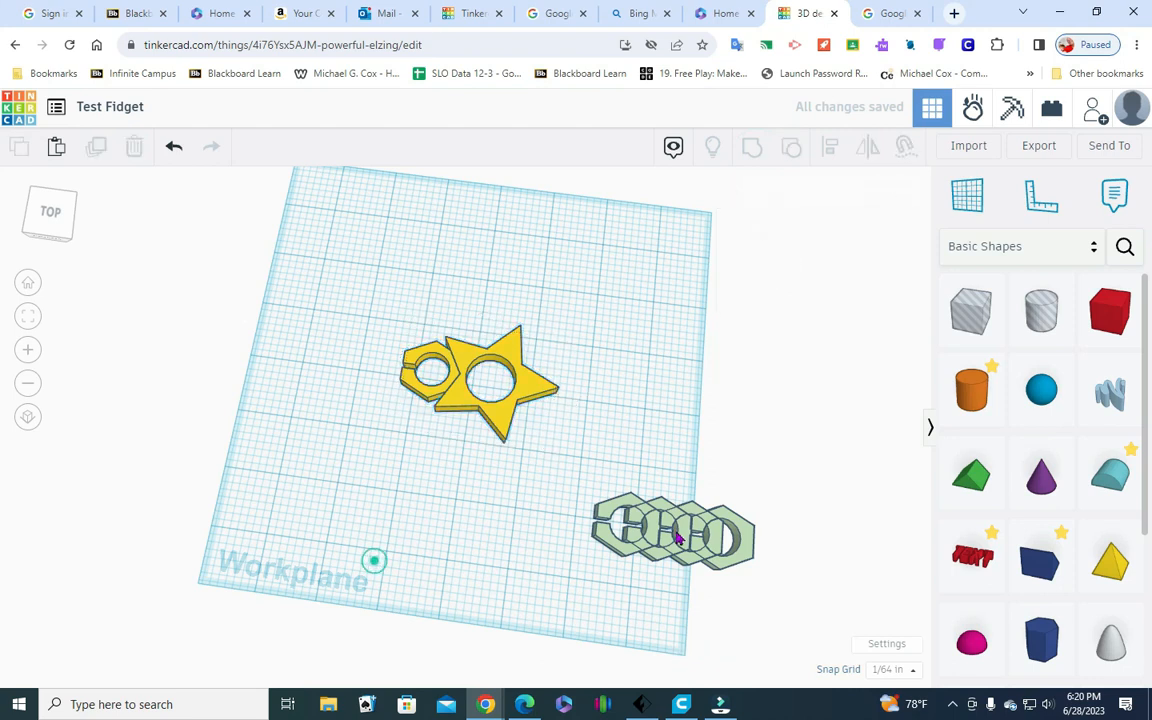
Move the nearest hexagon copy out of the row of duplicates until it lies in front of the star
left_click(613, 543)
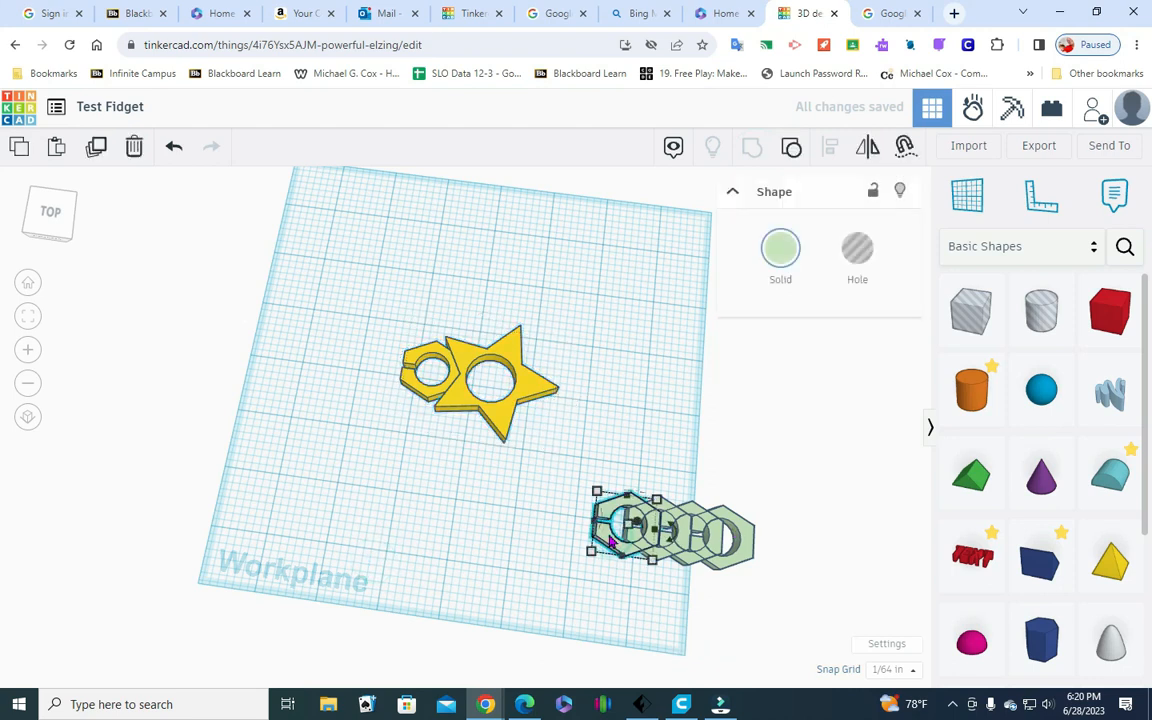
key("Left")
key("Left")
key("Left")
key("Left")
key("Left")
key("Left")
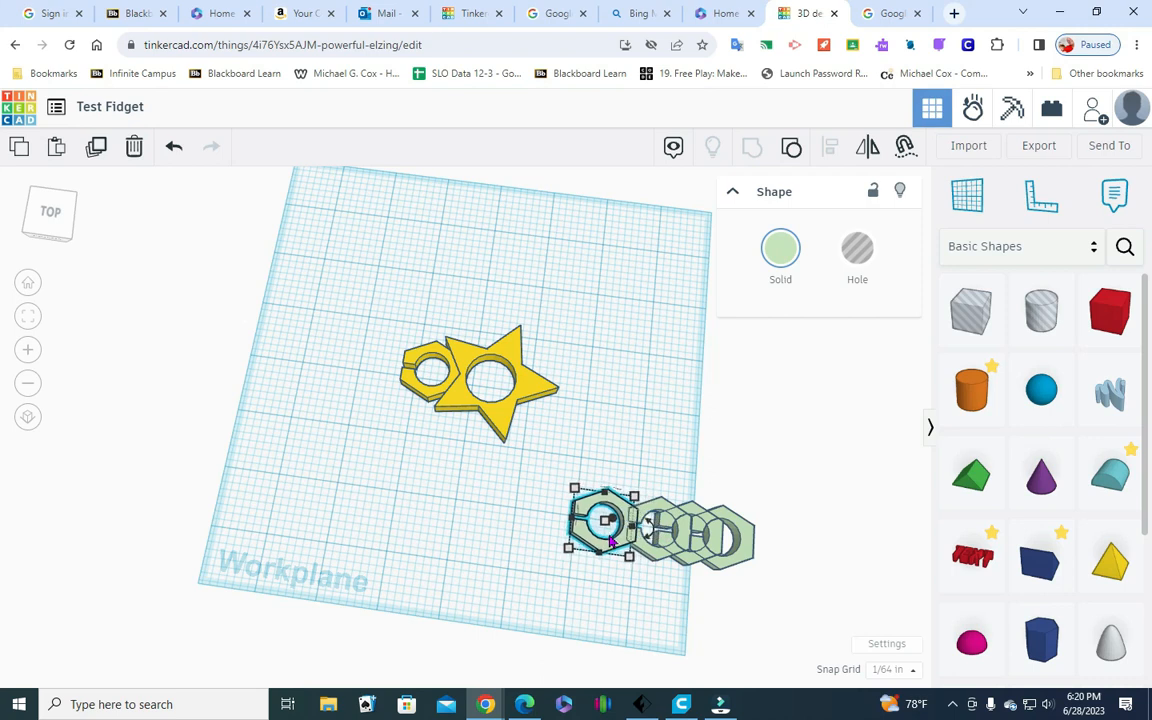
key("Left")
key("Left")
key("Left")
key("Left")
key("Left")
key("Left")
key("Left")
key("Left")
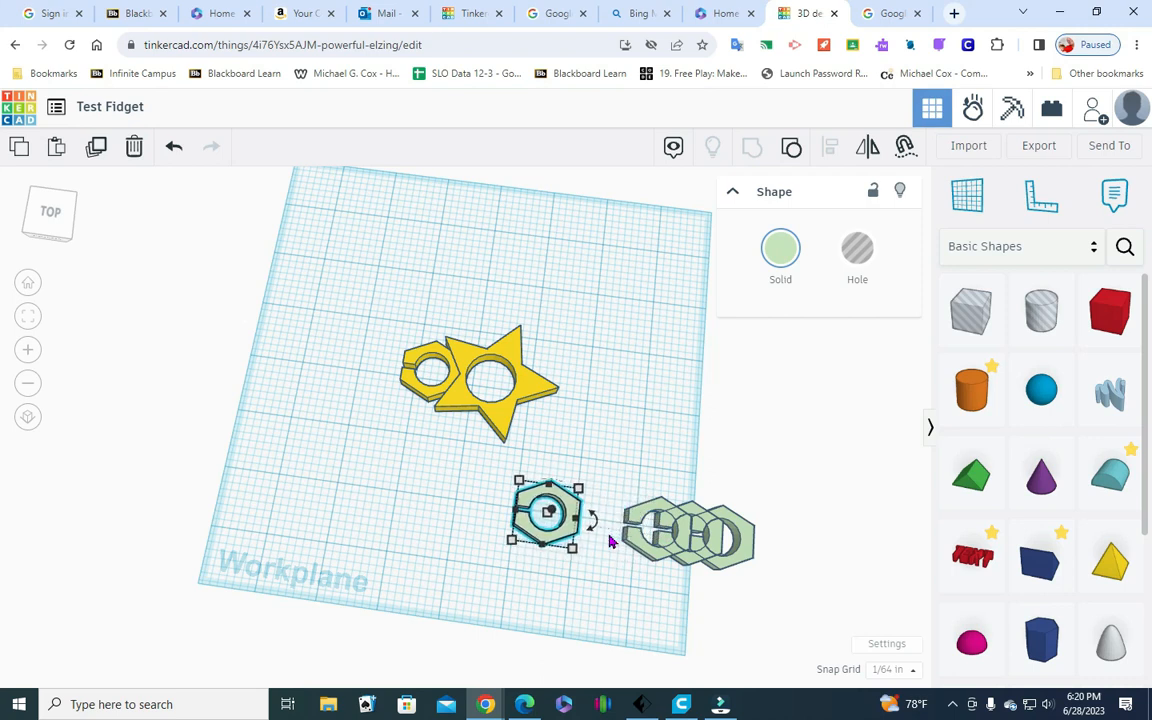
key("Left")
key("Left")
key("Left")
key("Left")
key("Left")
key("Left")
key("Left")
key("Left")
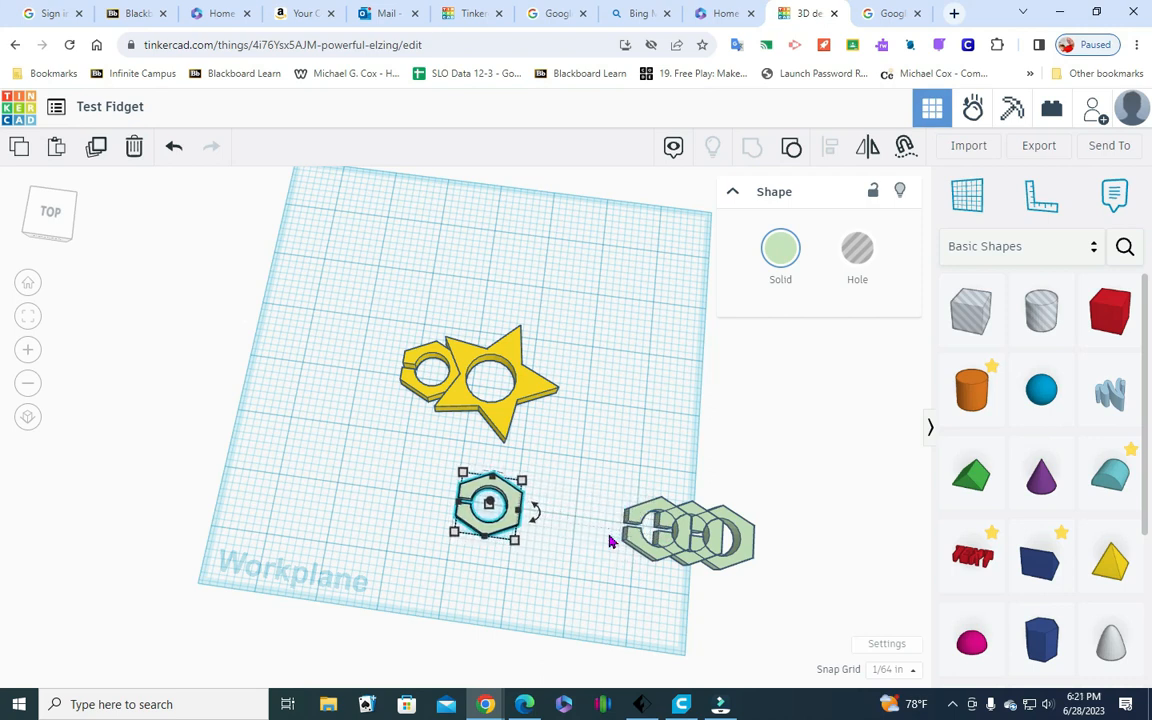
key("Left")
key("Left")
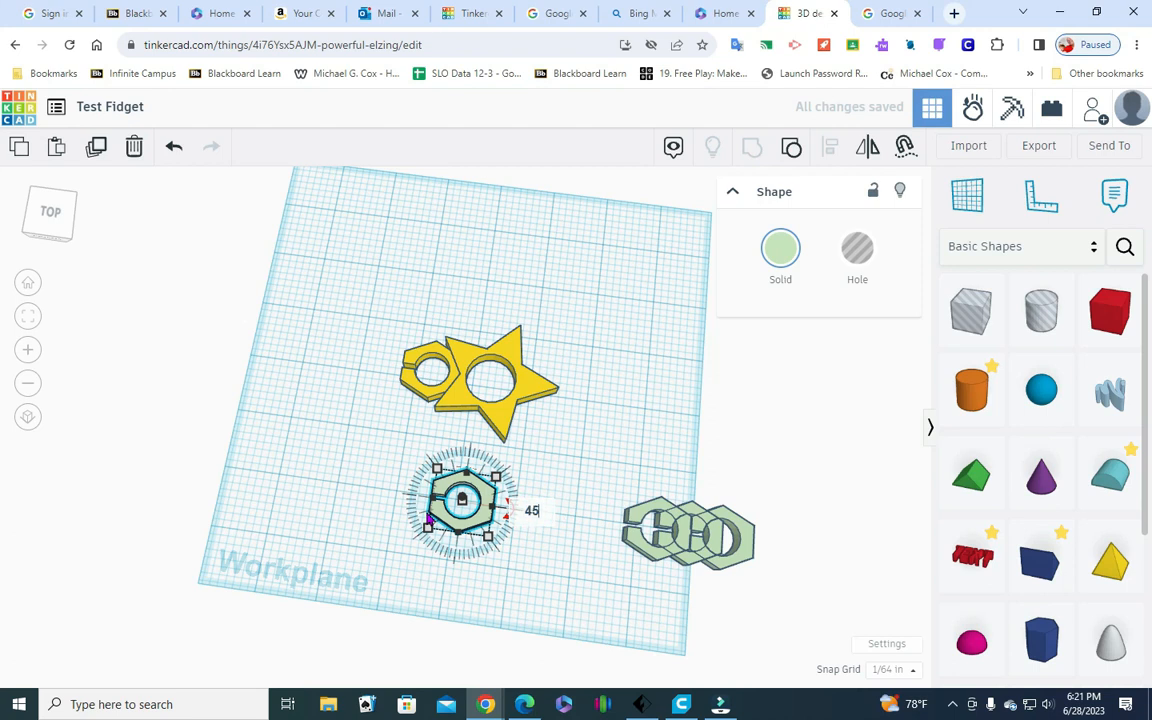
Try rotating the separated hexagon flat on the workplane by 45° and by 90°, undoing each rotation
key("Return")
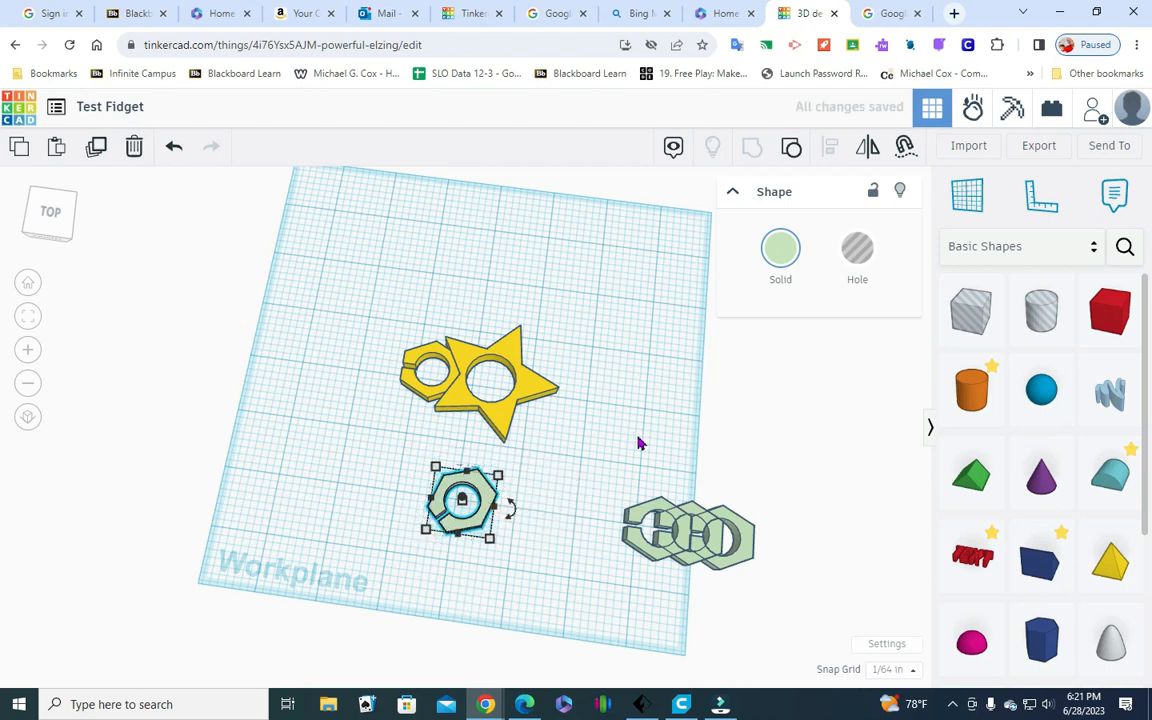
left_click(174, 147)
left_click(508, 513)
left_click(538, 513)
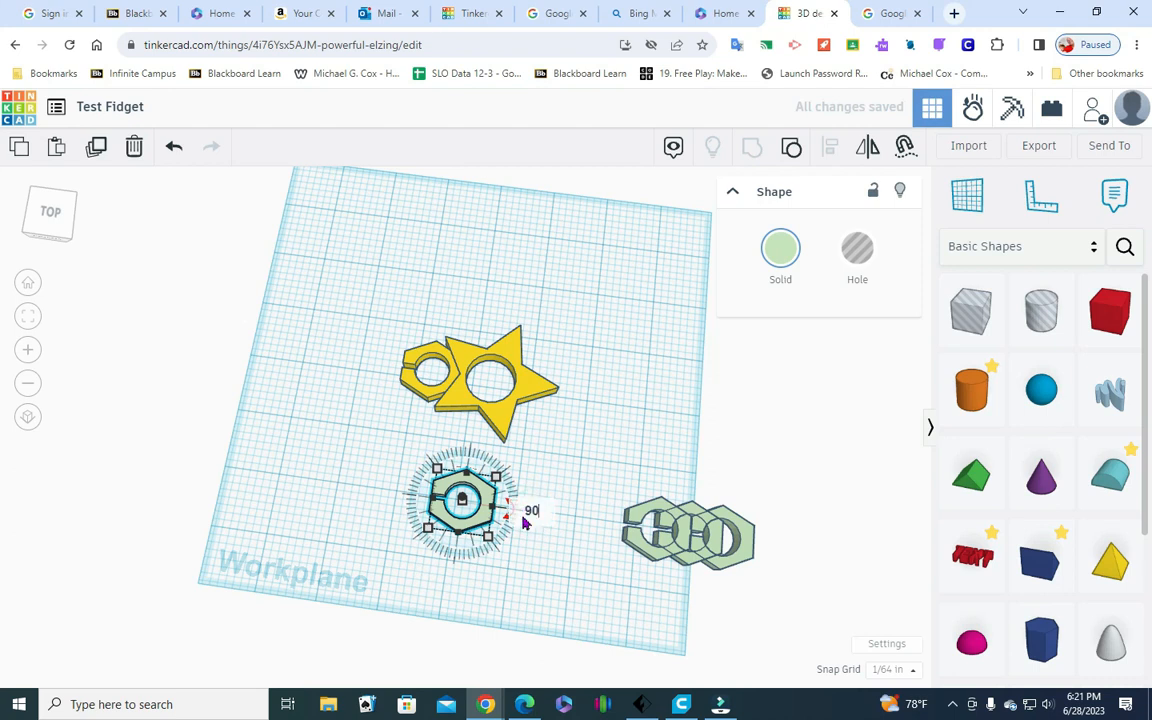
left_click(522, 543)
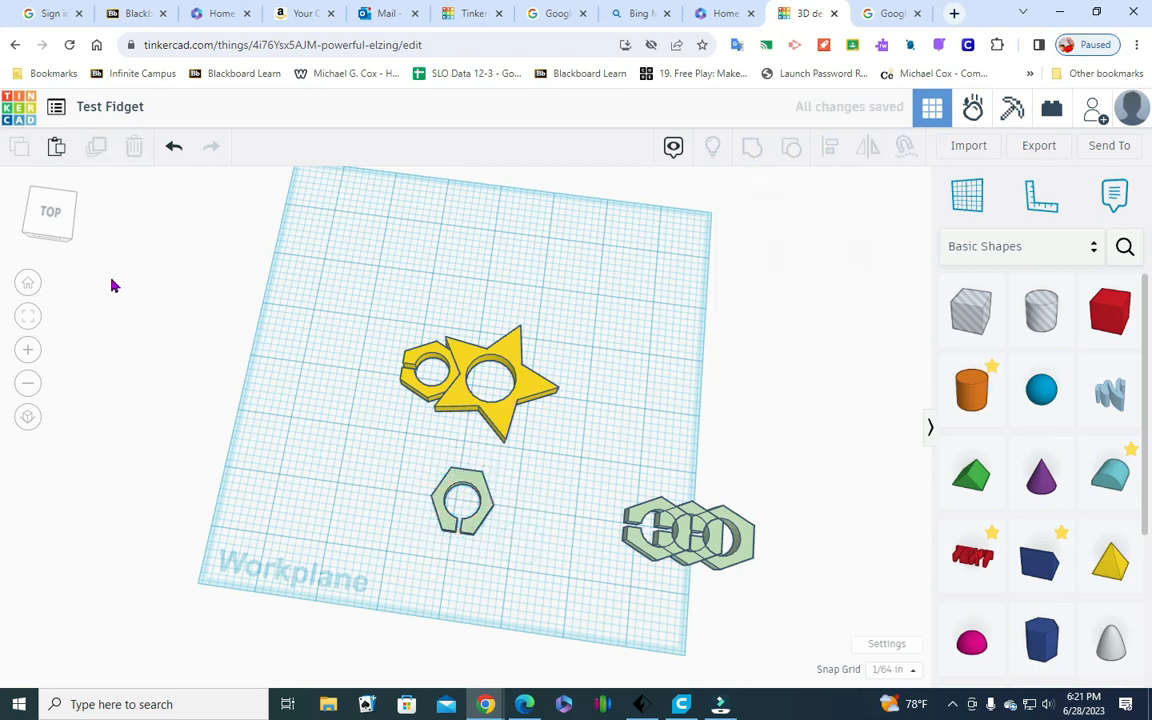
left_click(58, 225)
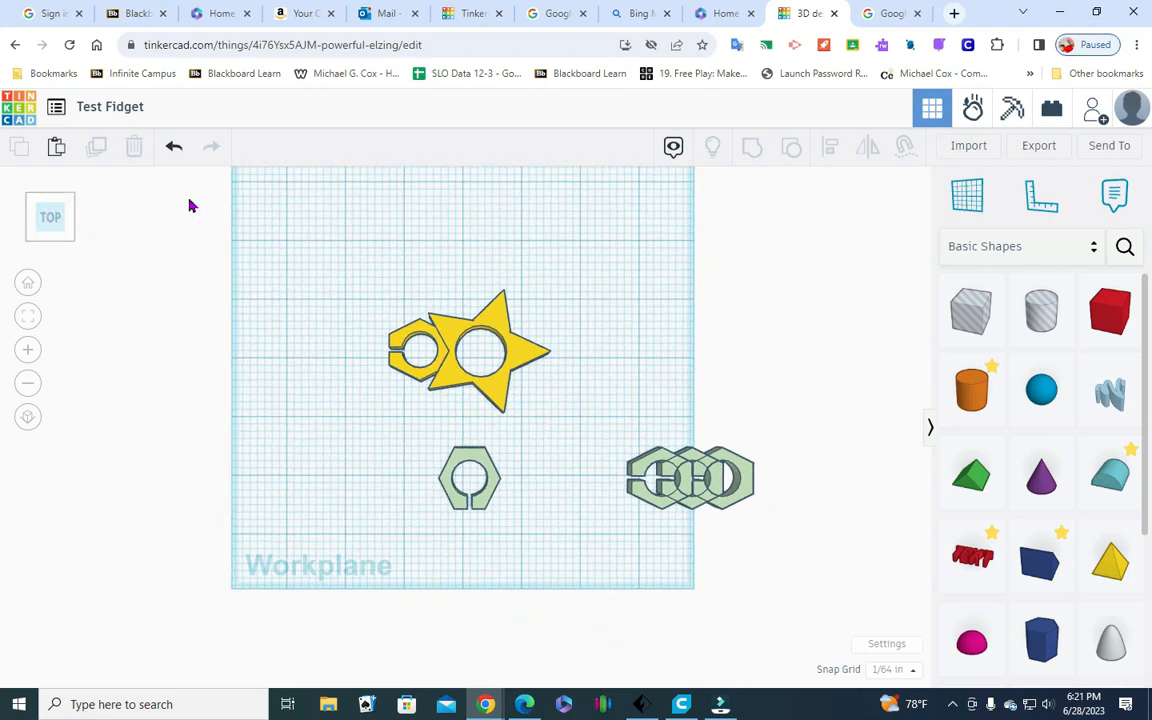
left_click(174, 147)
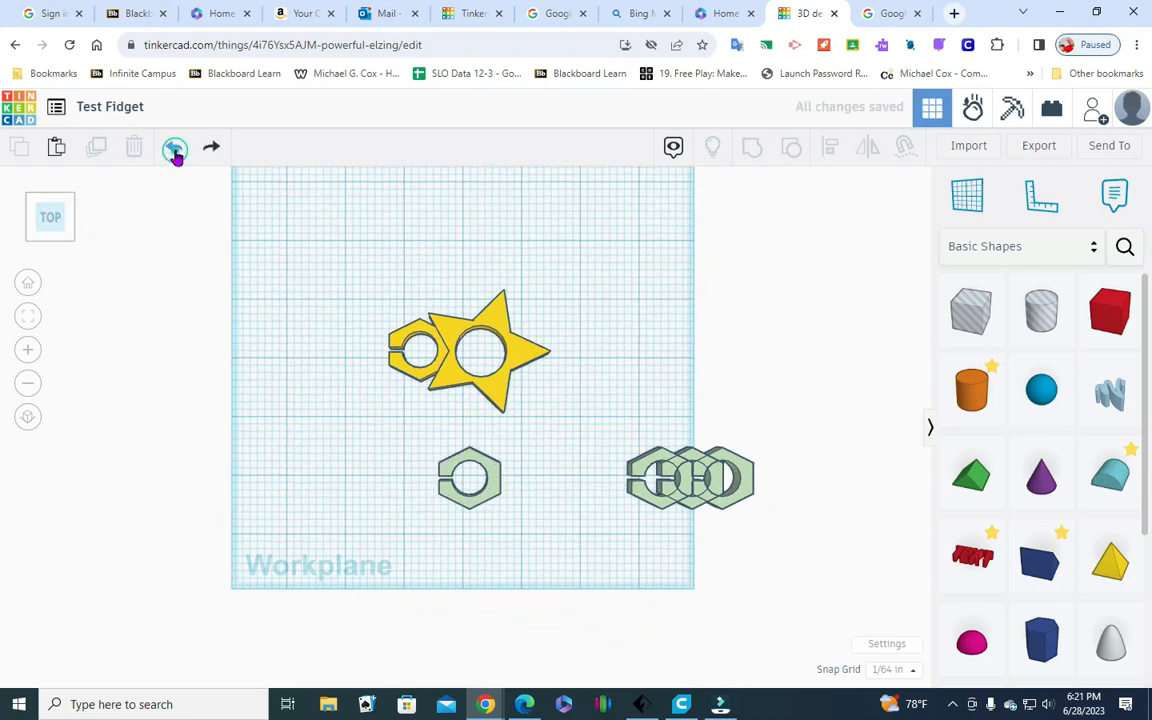
Rotate the separated hexagon flat on the workplane so its slot faces the front, angled slightly left
left_click(490, 484)
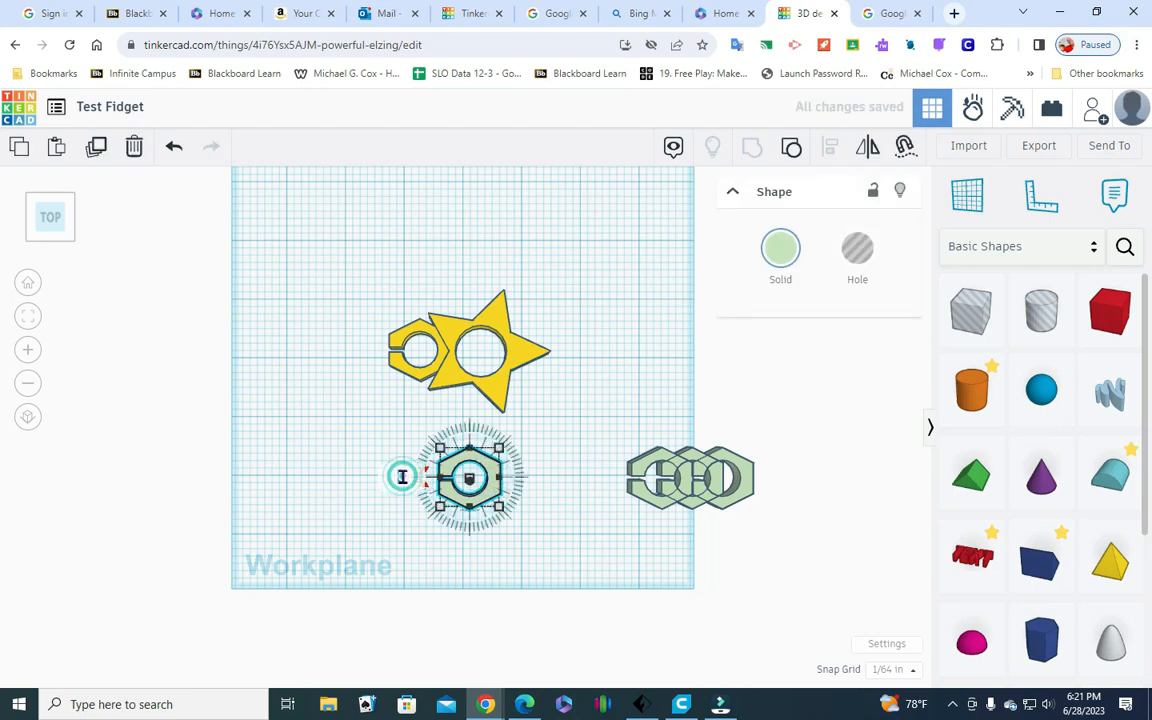
key("Return")
left_click(645, 551)
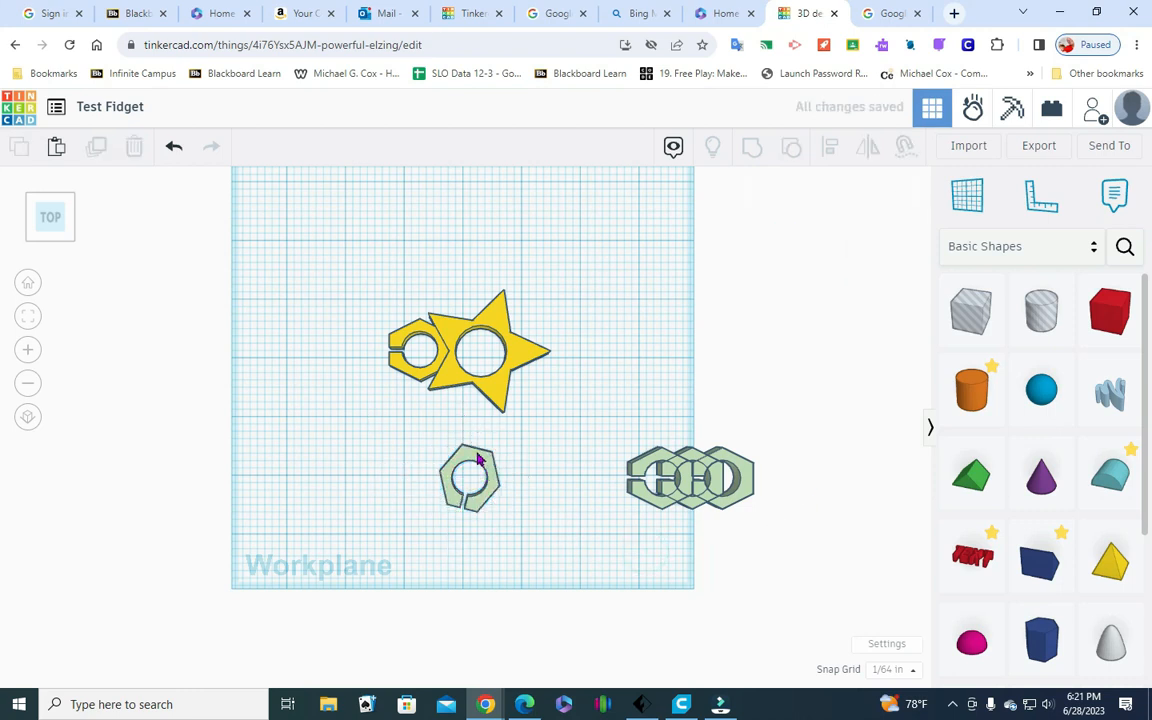
Move the rotated hexagon back and slightly left to the notch between the star's two front points
left_click(478, 459)
key("Up")
key("Up")
key("Up")
key("Up")
key("Up")
key("Up")
key("Up")
key("Up")
key("Up")
key("Up")
key("Up")
key("Up")
key("Up")
key("Up")
key("Left")
key("Left")
key("Left")
key("Left")
key("Left")
Nudge the rotated hexagon deeper into the star's front notch until they overlap, and check the fit from below
key("Up")
key("Up")
key("Up")
key("Up")
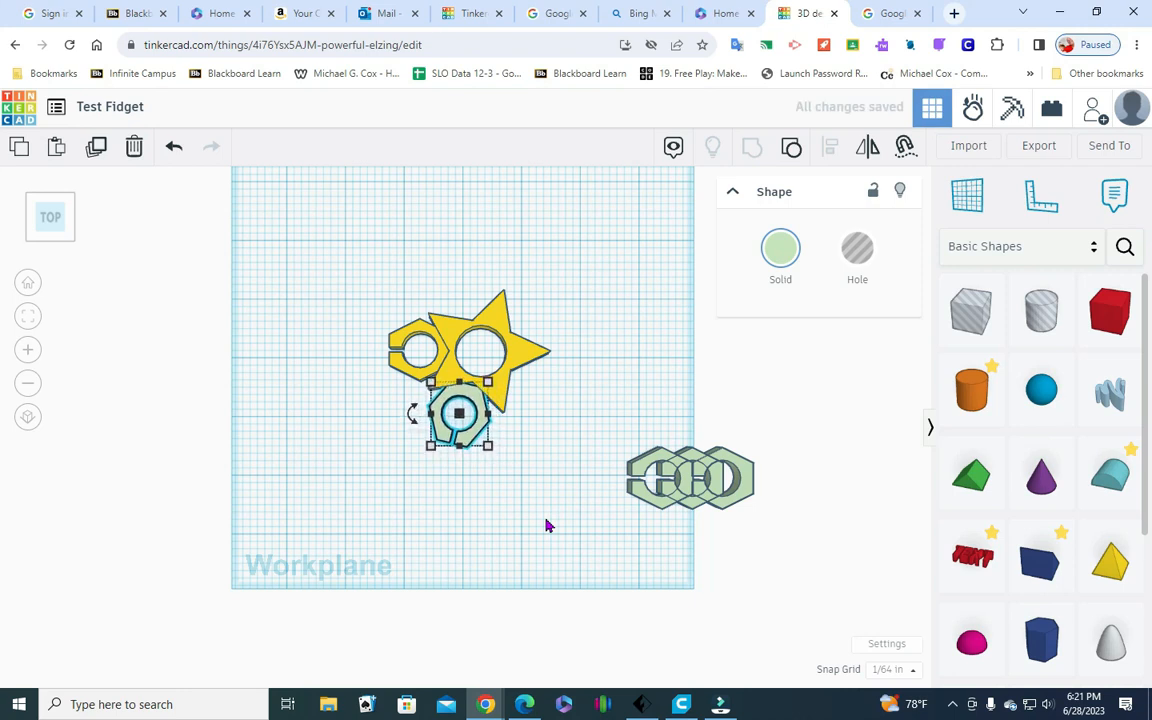
key("Right")
key("Right")
key("Up")
key("Up")
key("Up")
key("Right")
key("Right")
key("Up")
key("Up")
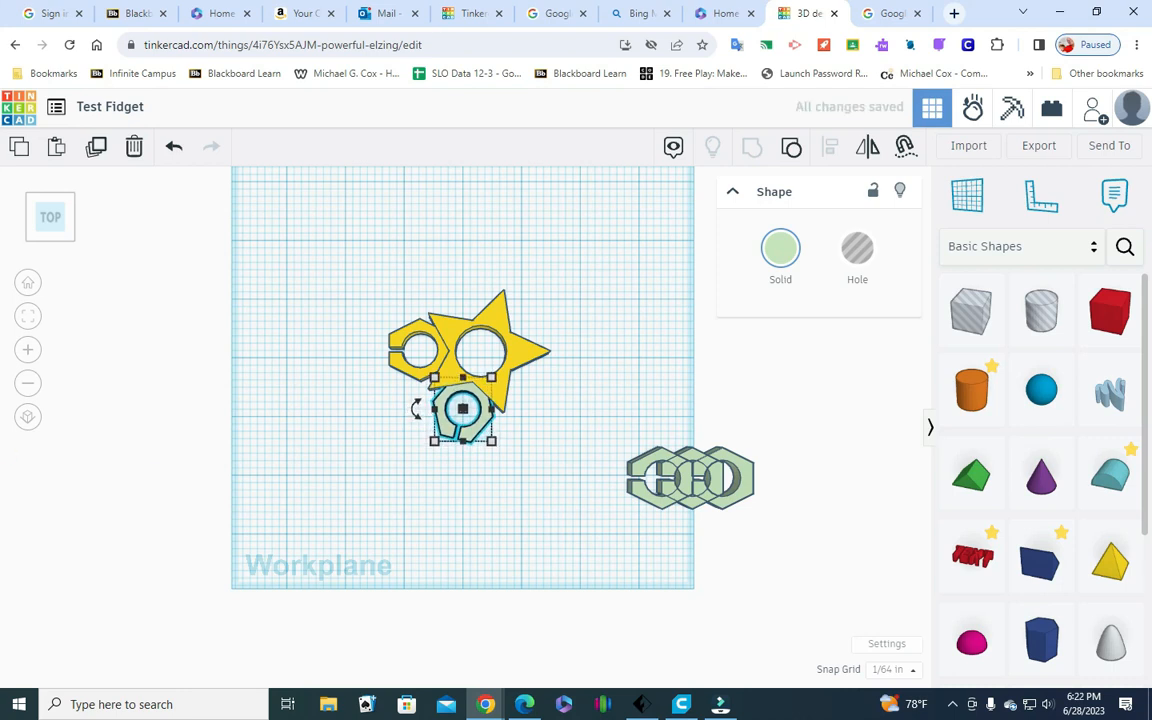
left_click_drag(69, 244, 83, 211)
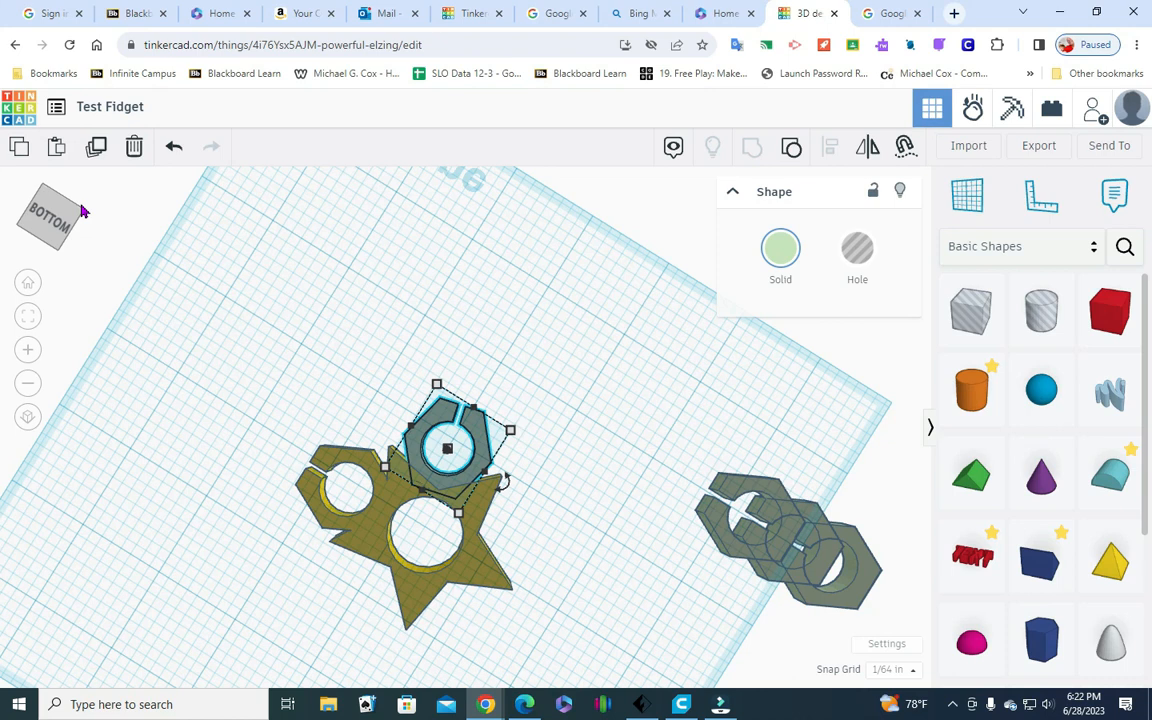
left_click_drag(83, 211, 46, 268)
Group the second hexagon with the star and first hexagon
left_click_drag(442, 476, 625, 320)
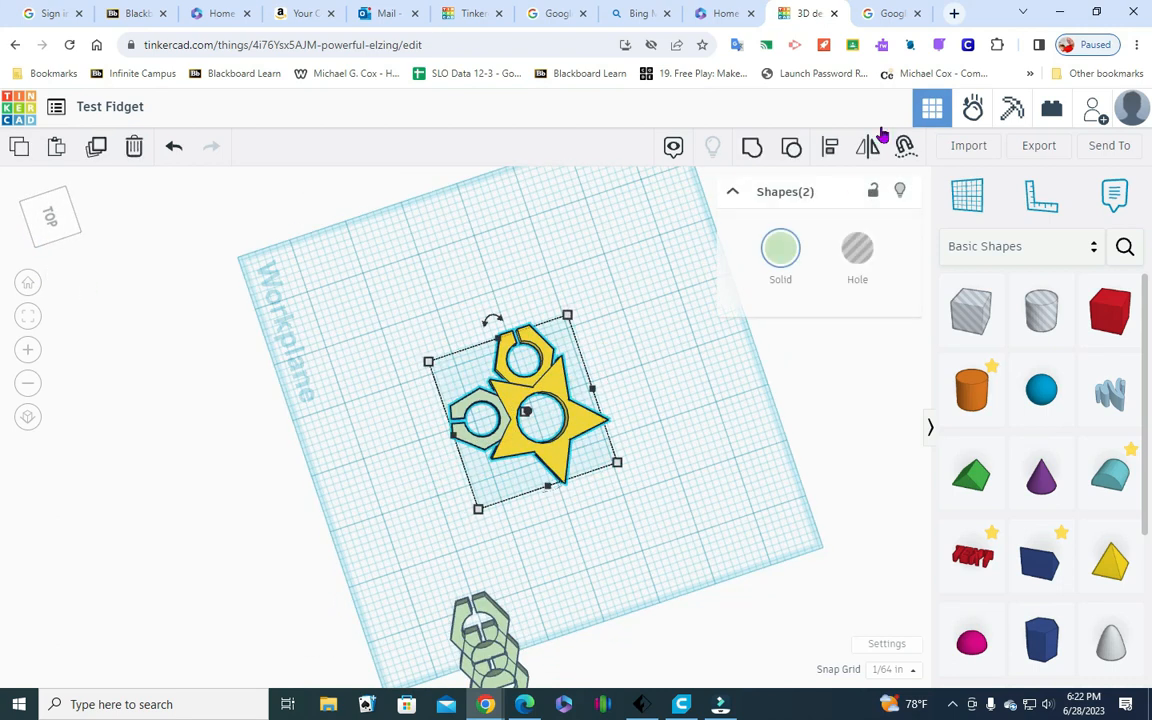
left_click(753, 150)
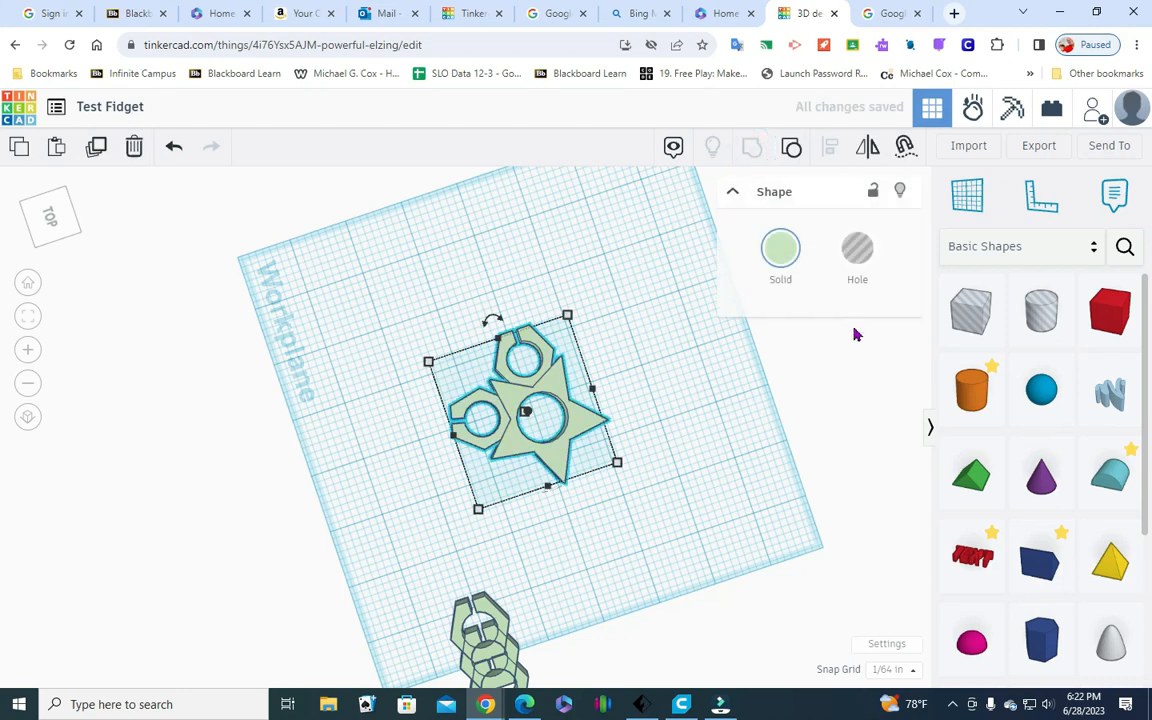
left_click(738, 448)
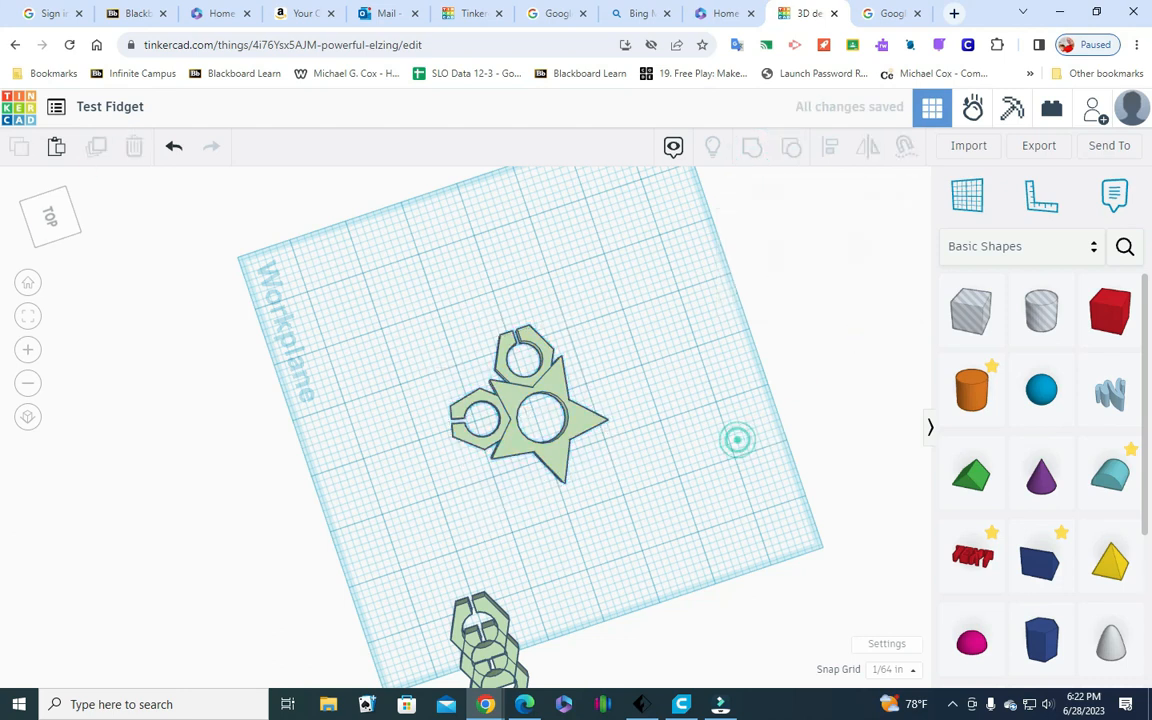
Move the next slotted hexagon left, clear of the two remaining copies, in an angled top-front view
left_click(52, 233)
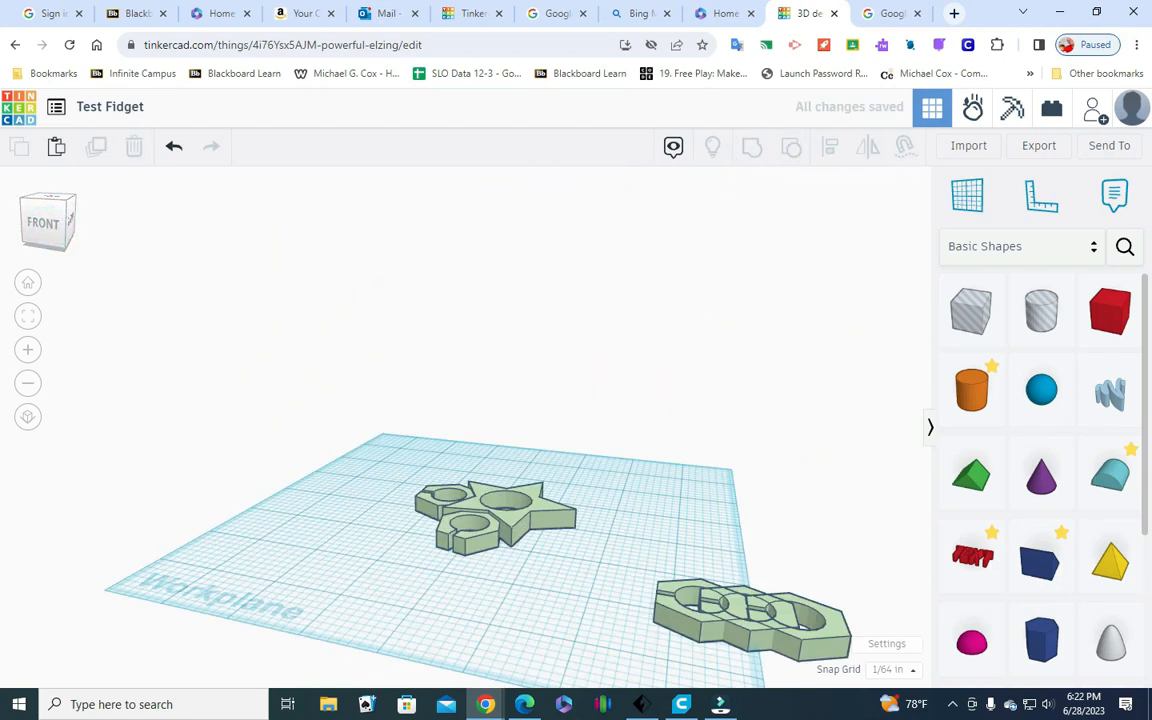
left_click(36, 246)
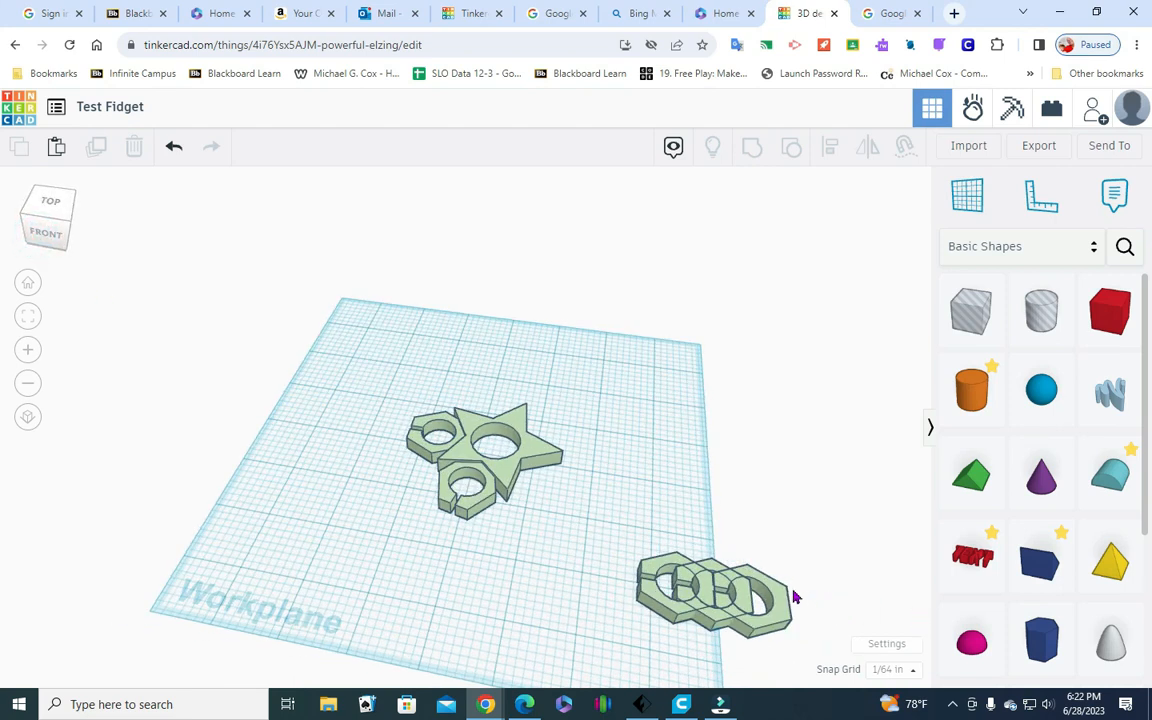
left_click(658, 568)
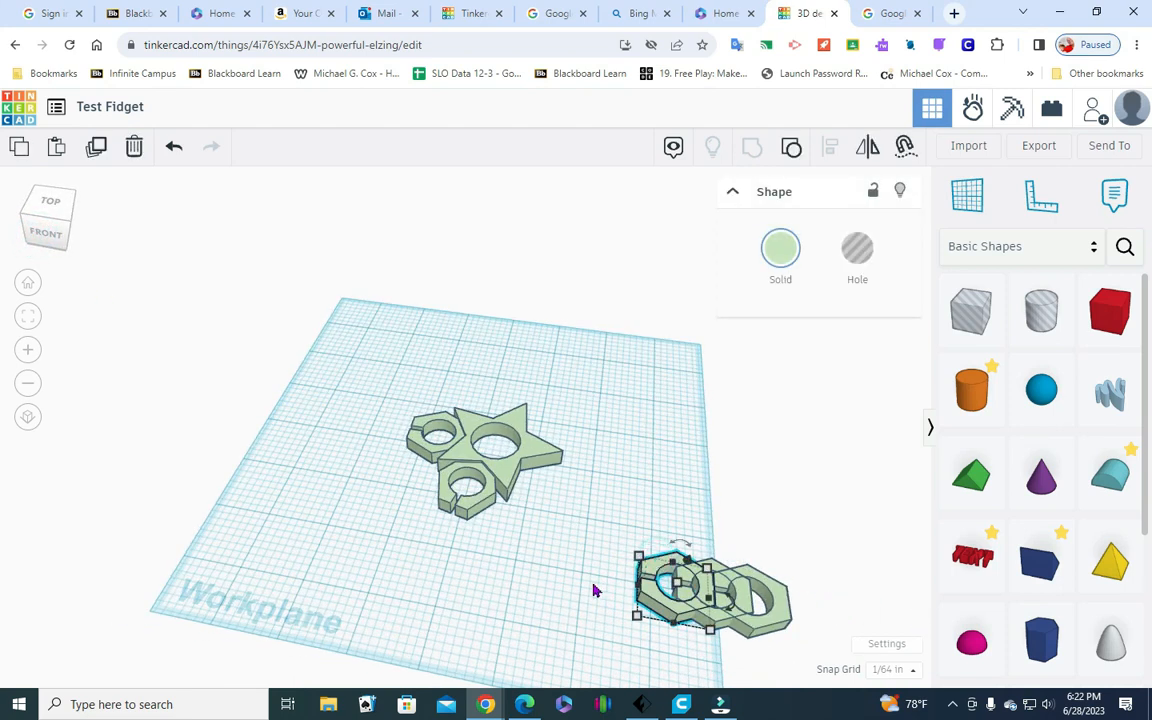
key("Left")
key("Left")
key("Left")
key("Left")
key("Left")
key("Left")
key("Left")
key("Left")
key("Left")
key("Left")
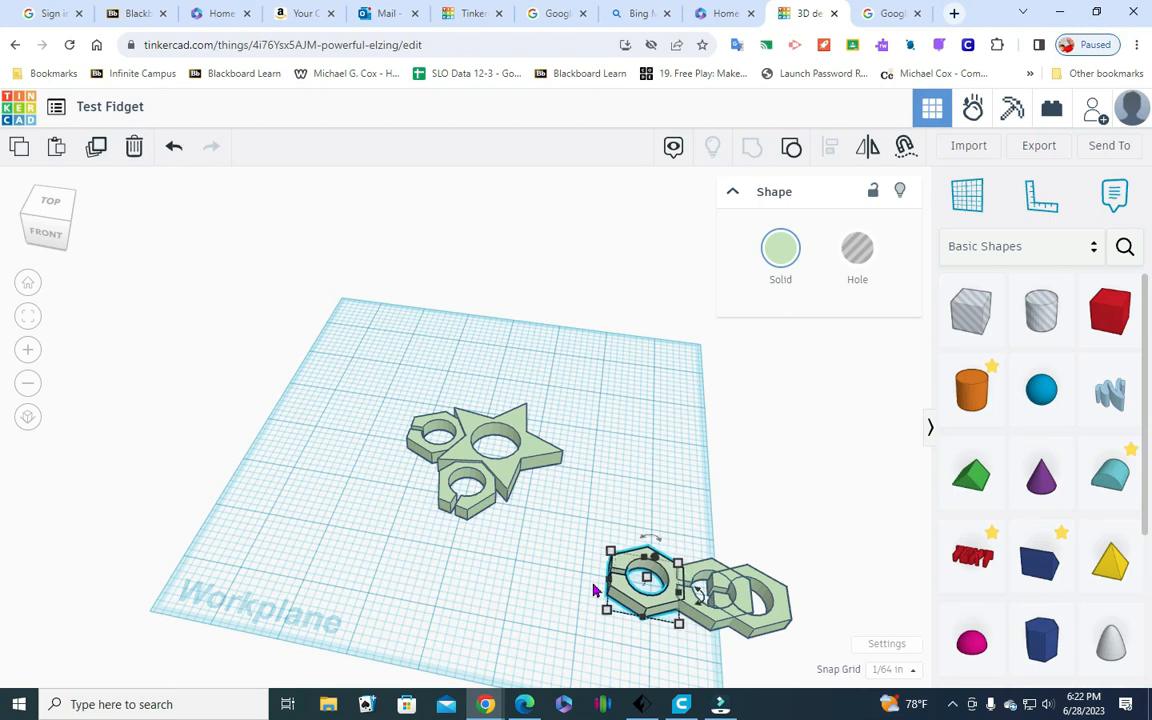
key("Left")
key("Left")
key("Left")
key("Left")
key("Left")
key("Left")
key("Left")
key("Left")
key("Left")
key("Left")
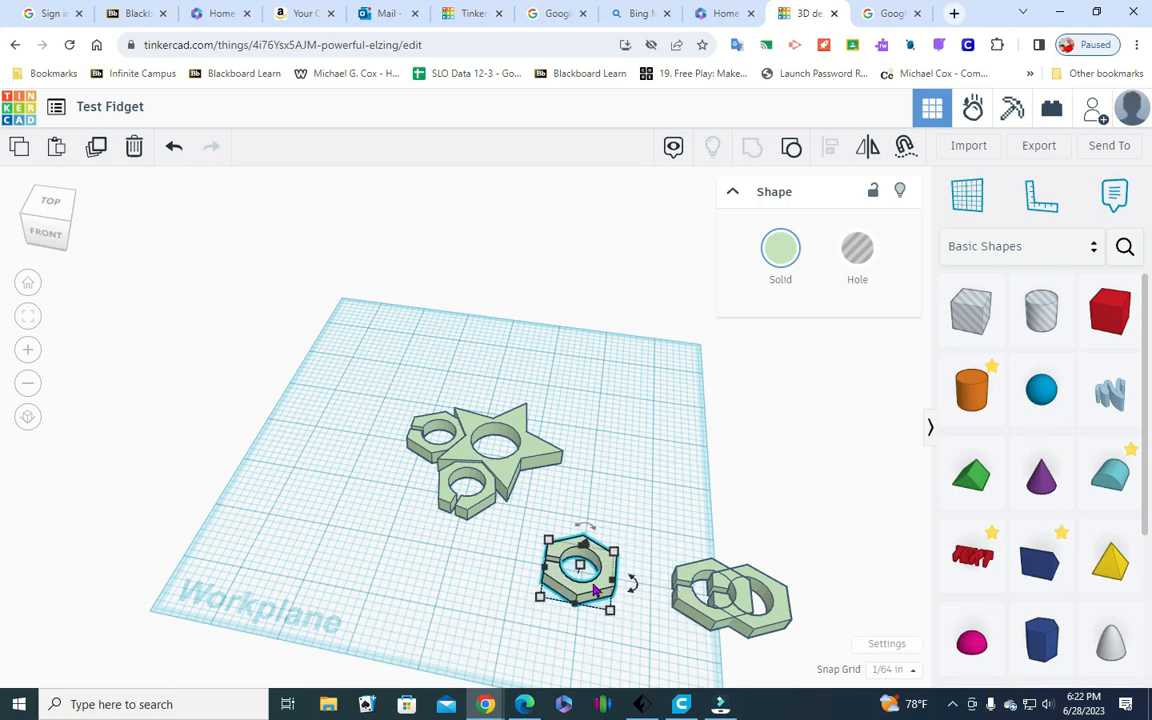
Move the separated hexagon back toward the star until it lies just off the star's front-right notch
key("Up")
key("Up")
key("Up")
key("Up")
key("Up")
key("Up")
key("Up")
key("Up")
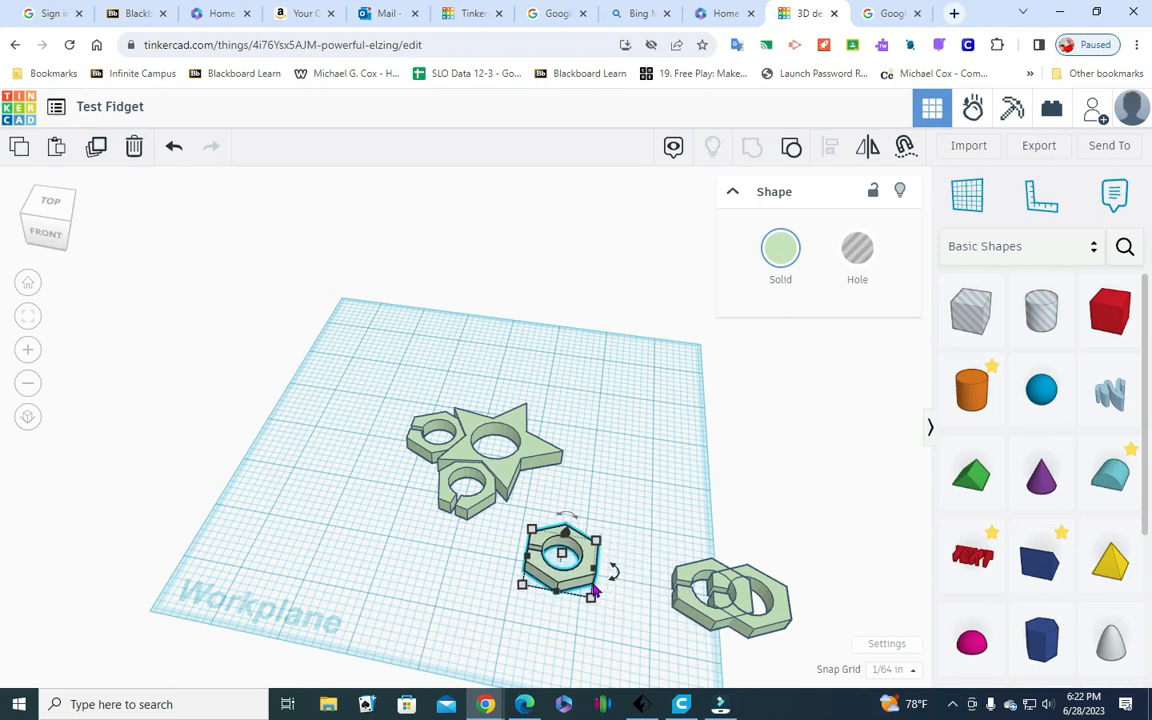
key("Up")
key("Up")
key("Up")
key("Up")
key("Up")
key("Up")
key("Up")
key("Up")
key("Up")
key("Up")
key("Up")
key("Up")
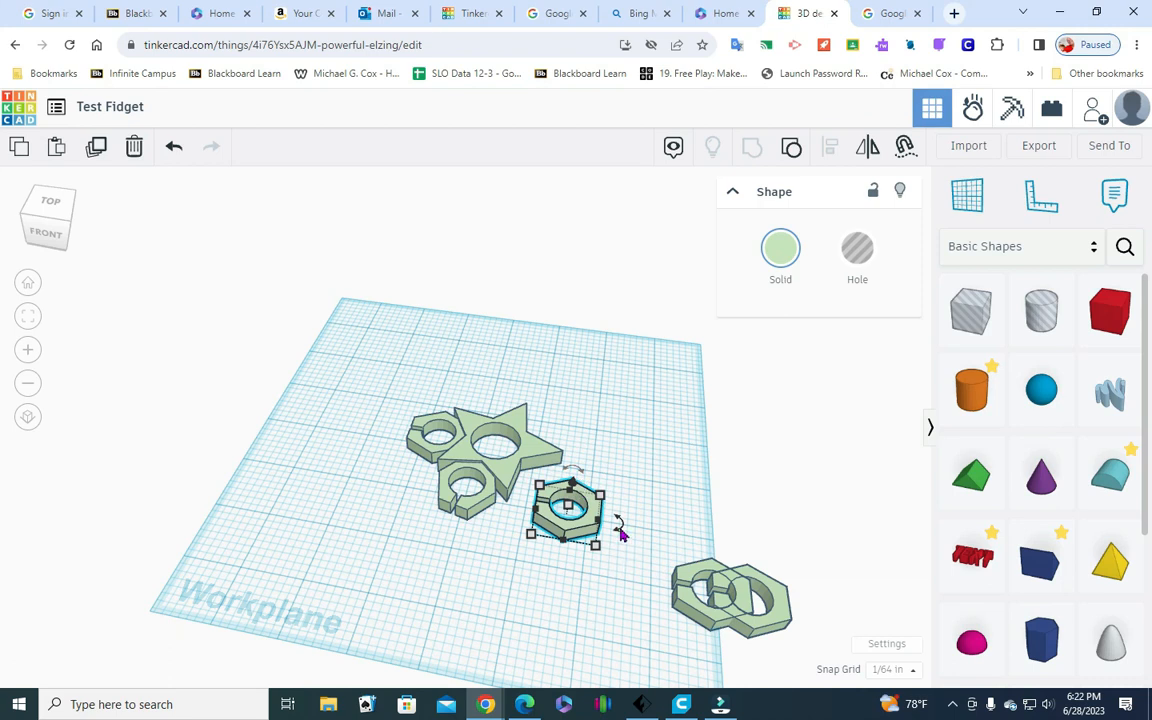
Try rotating the third hexagon flat on the workplane by 270°, and undo the rotation
left_click_drag(618, 528, 718, 541)
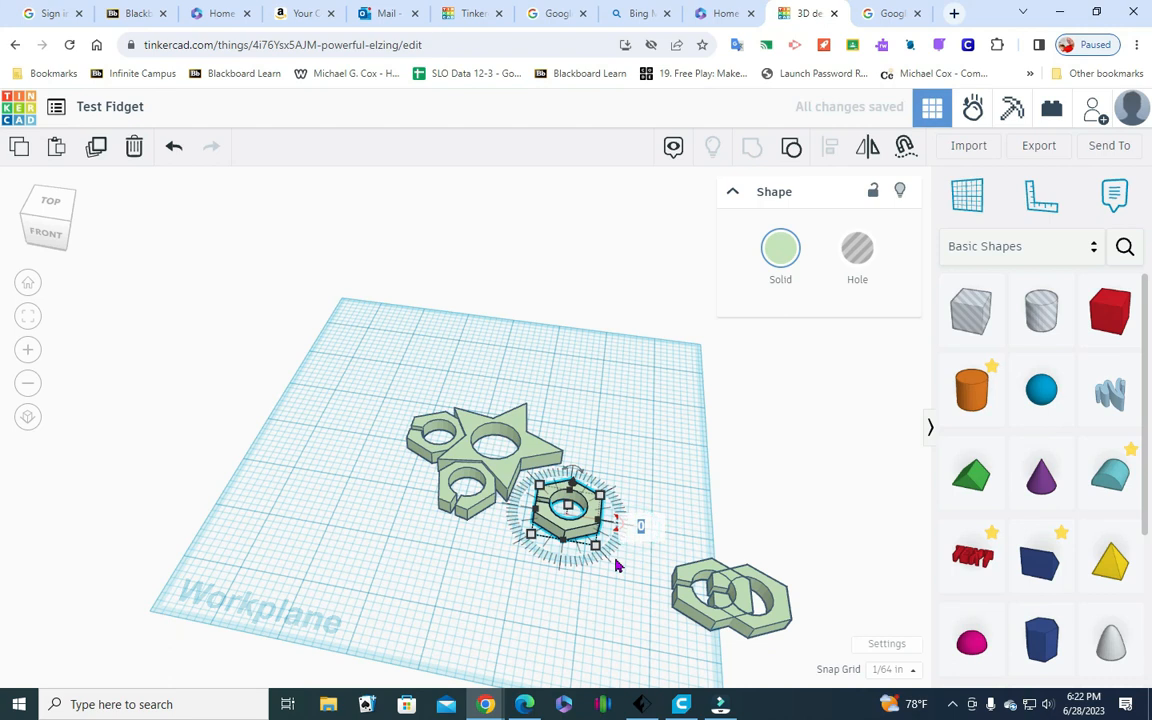
type("270")
key("Return")
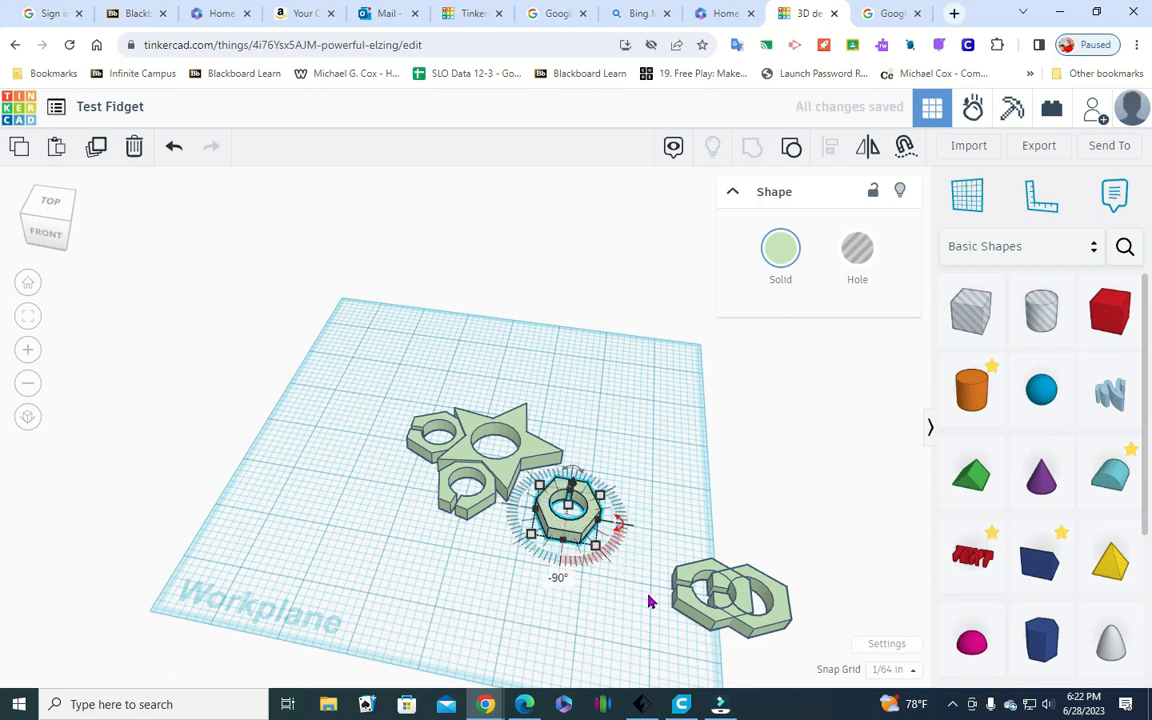
left_click(529, 613)
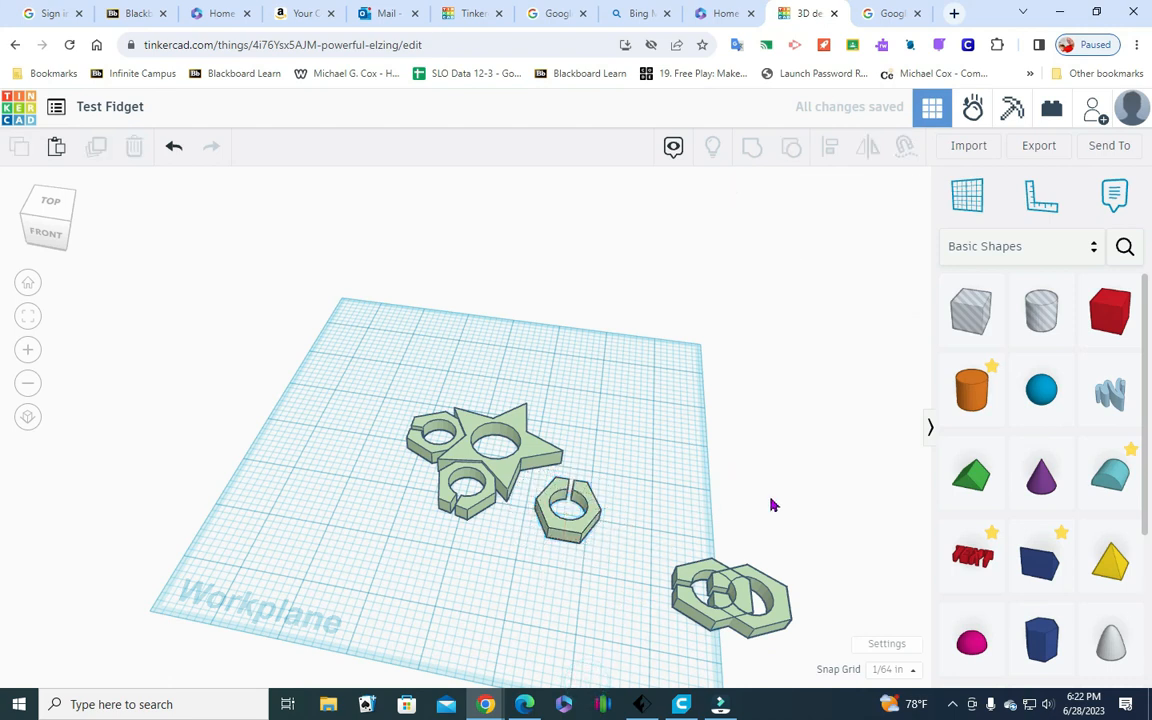
left_click(176, 148)
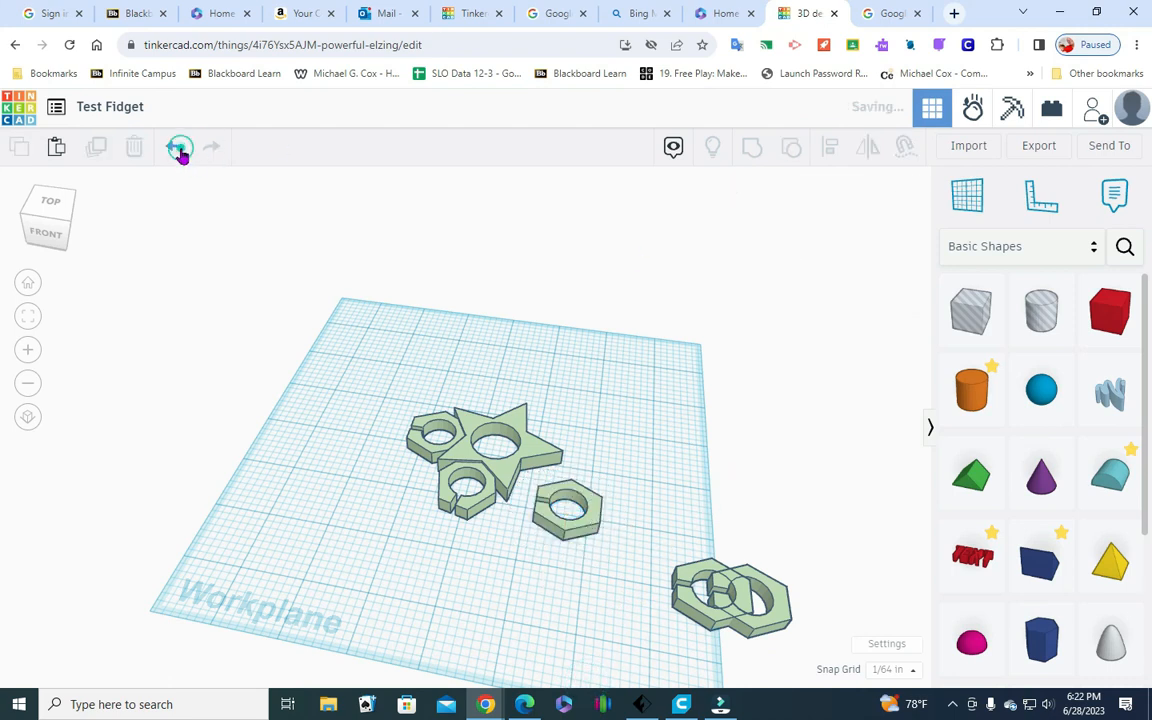
Rotate the third hexagon flat on the workplane by 180° so its slot faces away from the star
left_click(575, 538)
left_click_drag(620, 525, 625, 528)
left_click(643, 530)
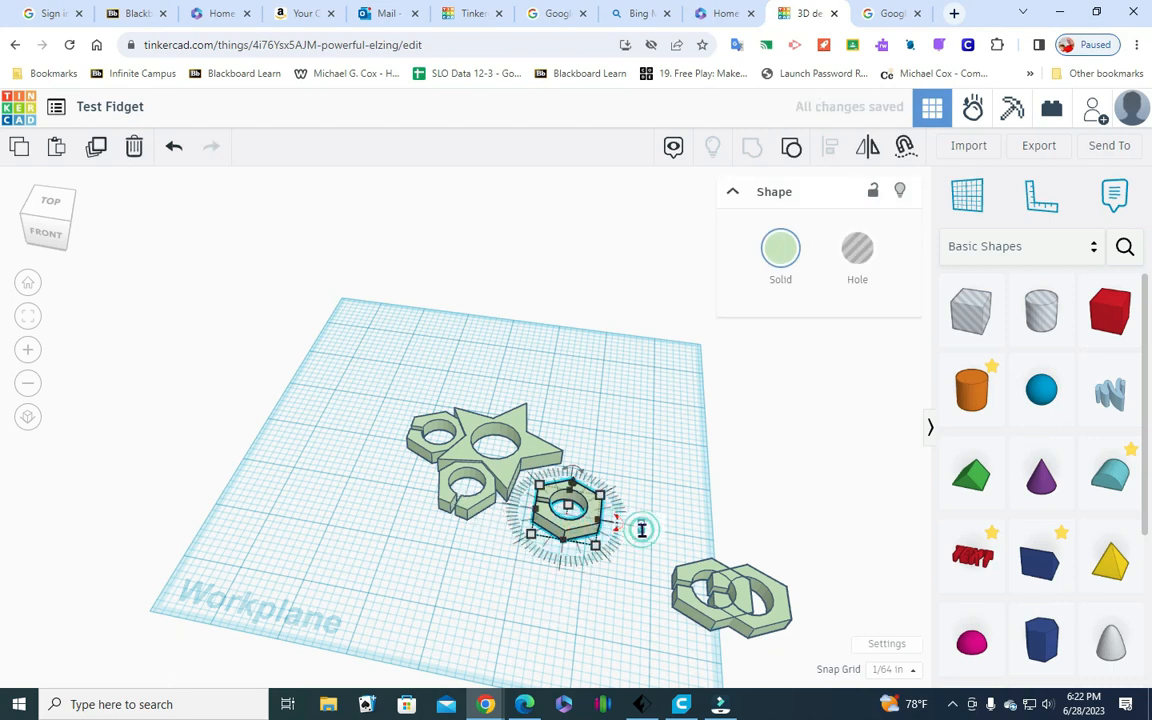
type("1")
key("Return")
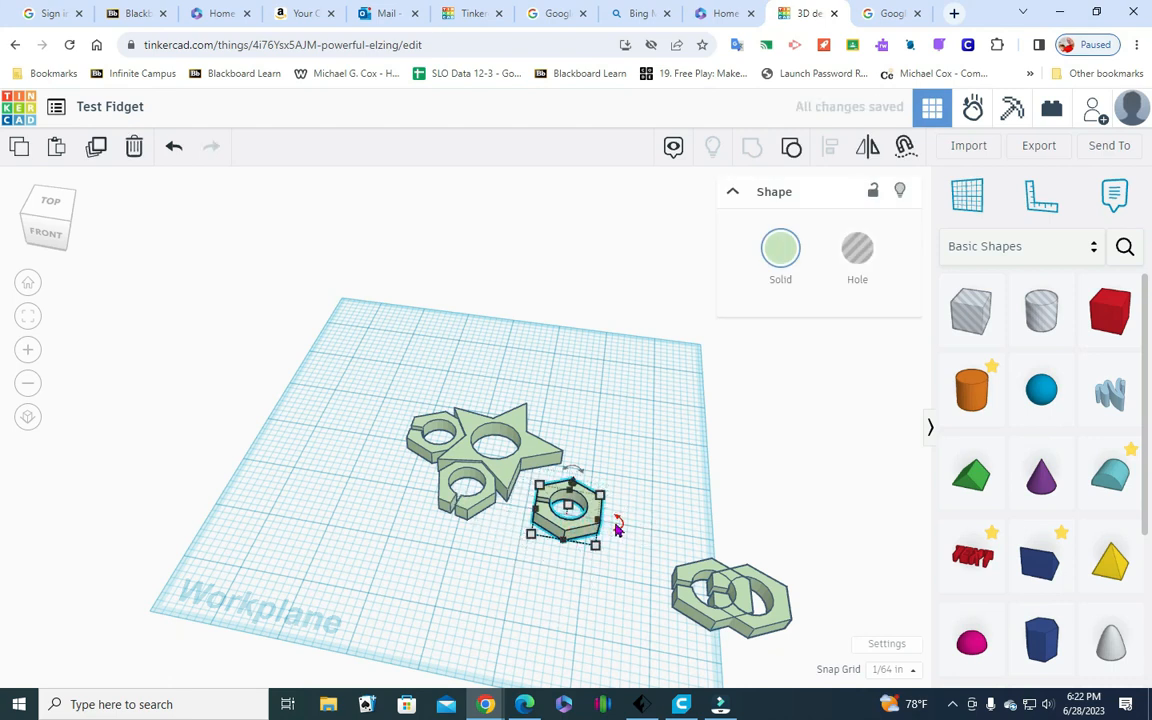
left_click(622, 525)
left_click(636, 530)
left_click(636, 525)
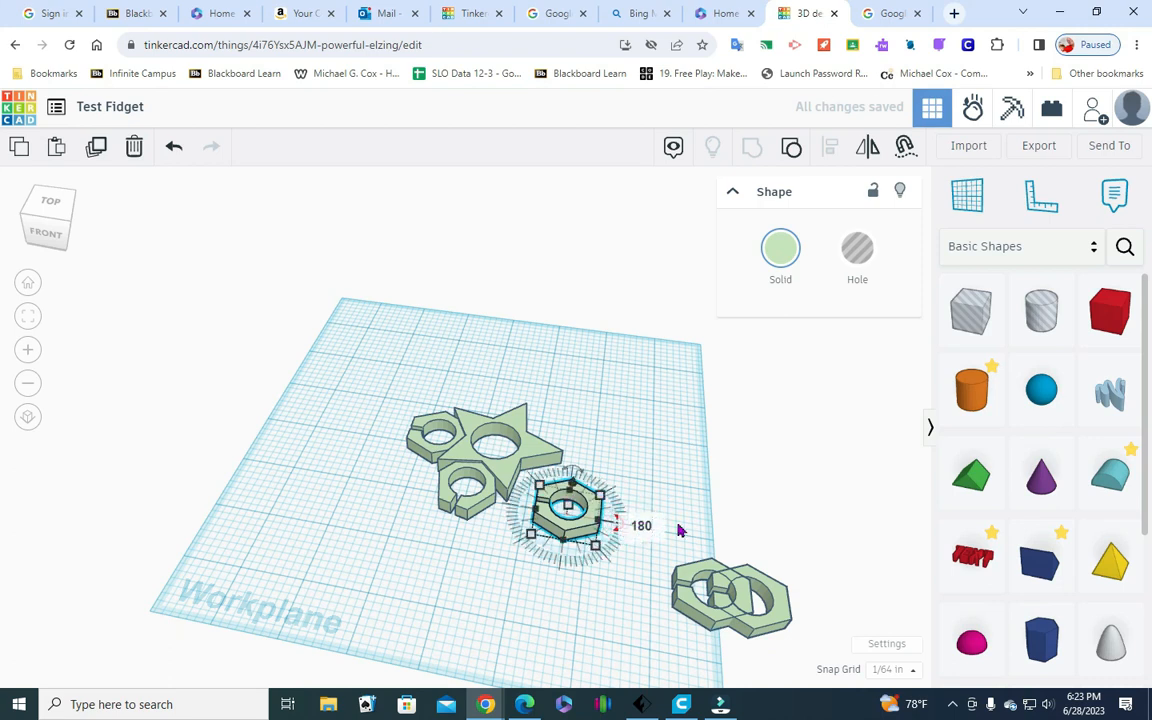
left_click(717, 465)
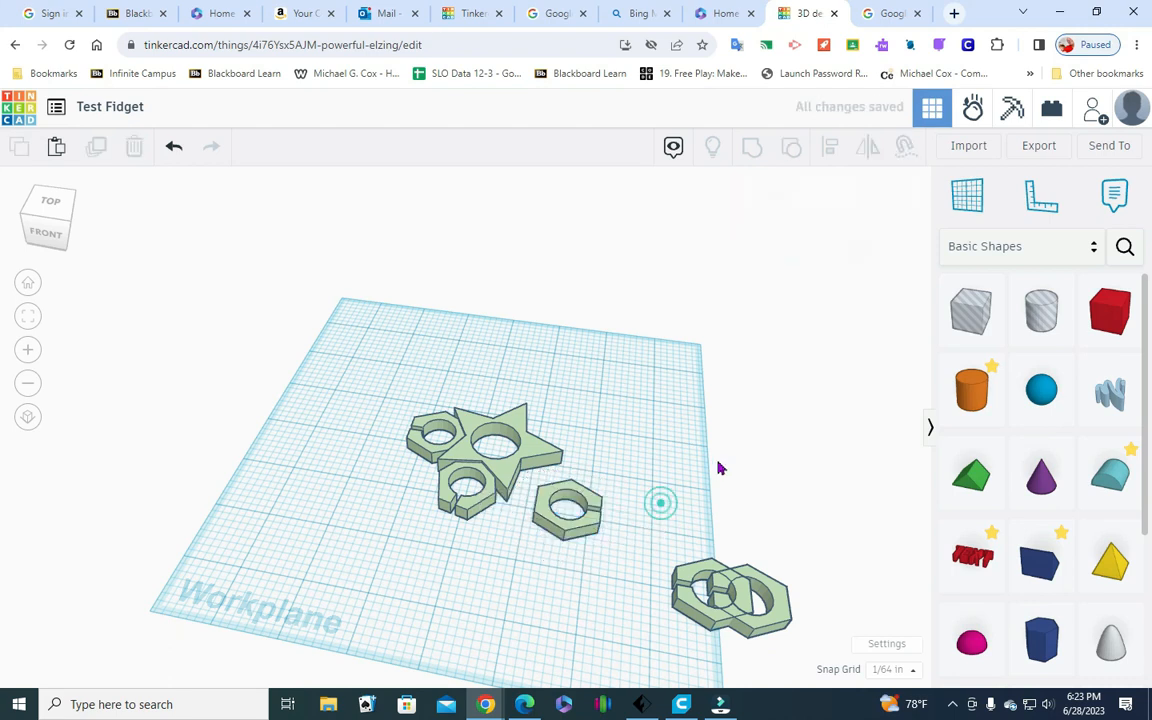
Try rotating the third hexagon flat by 30° in the top view, and undo the rotation
left_click(52, 197)
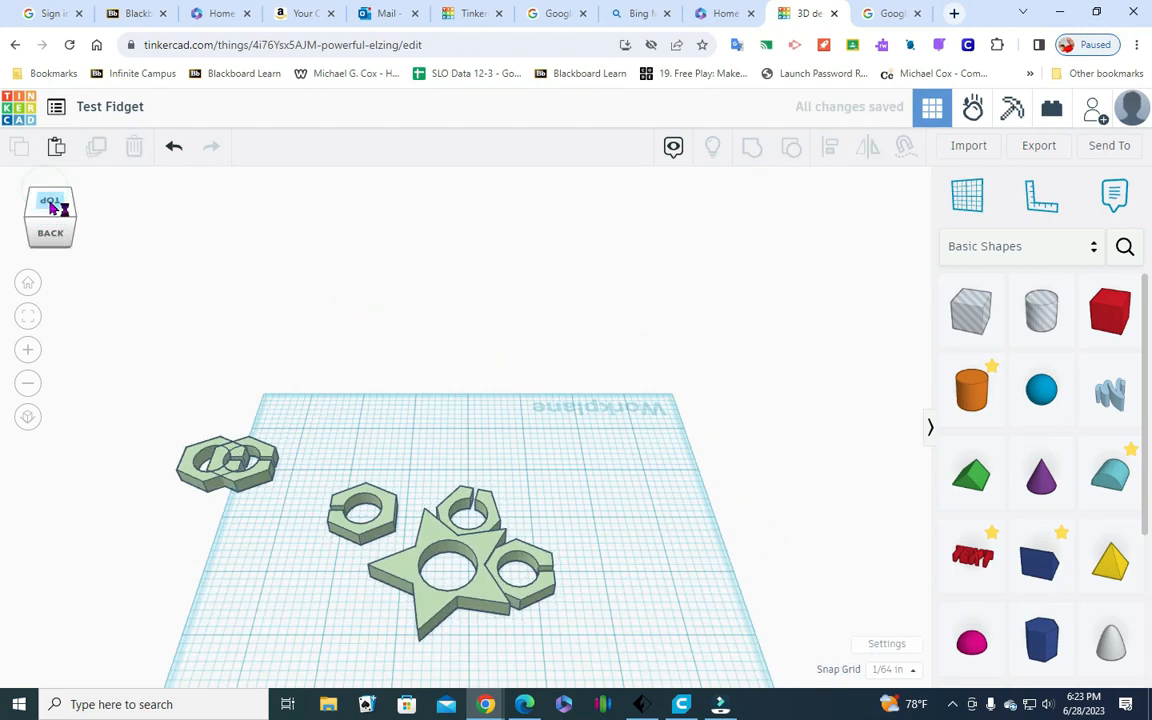
left_click_drag(45, 235, 100, 239)
left_click(50, 208)
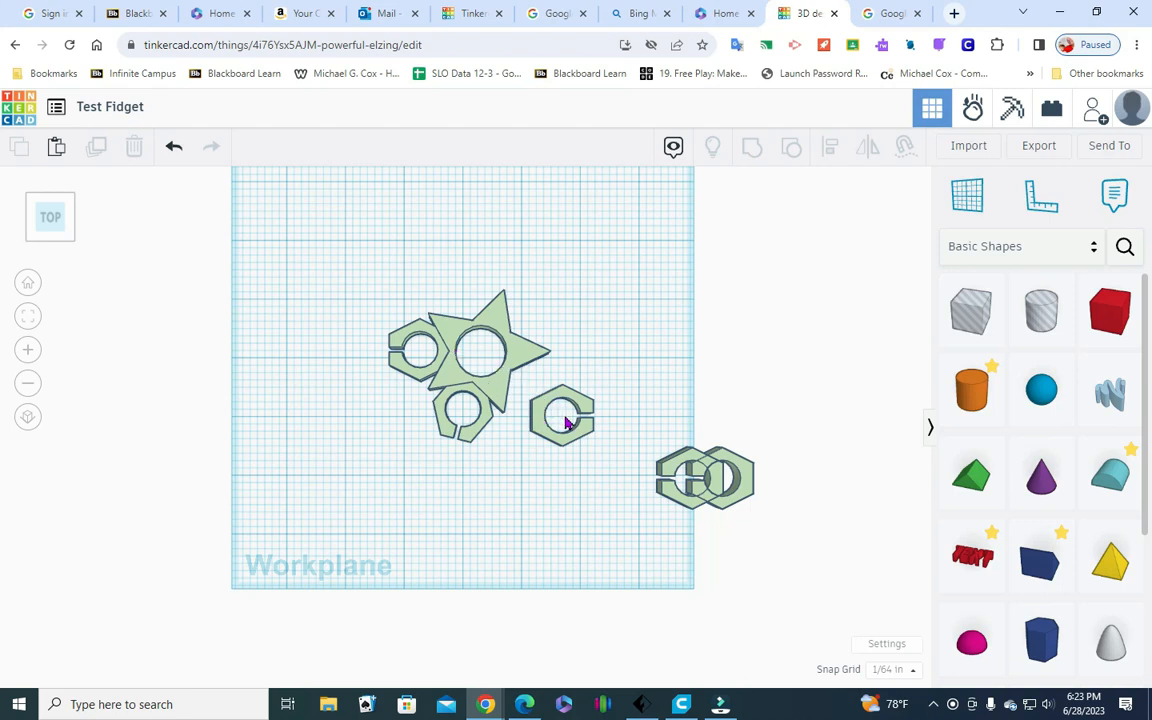
left_click(535, 412)
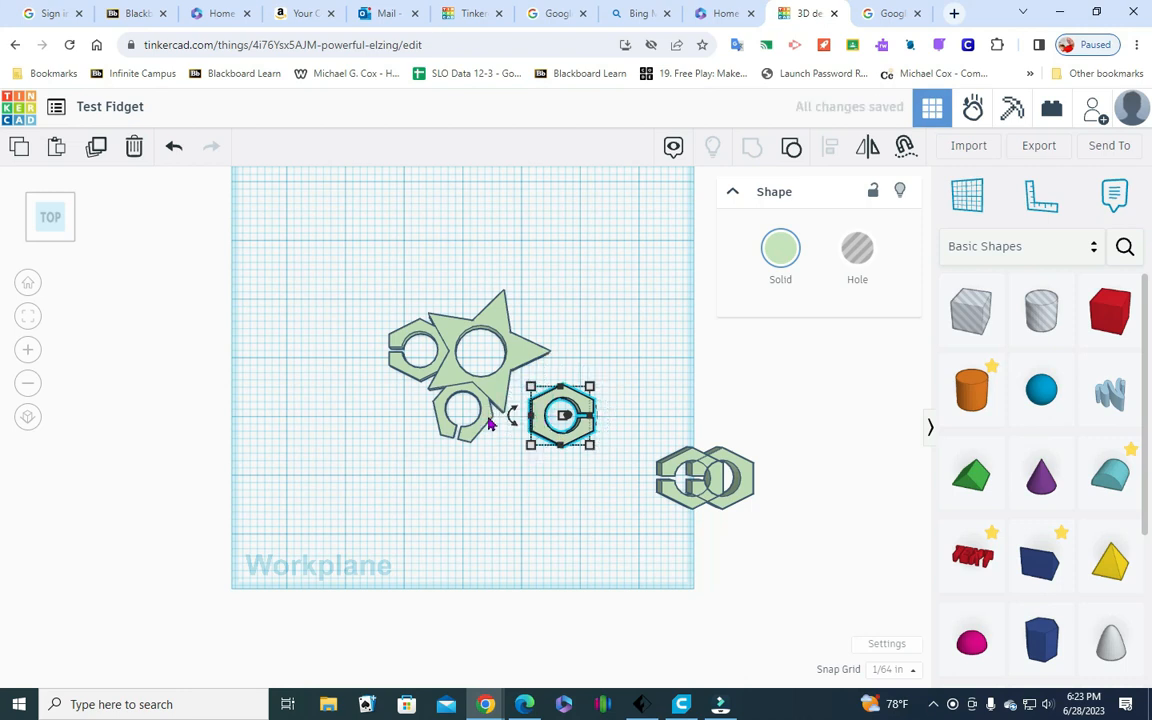
left_click_drag(513, 428, 442, 440)
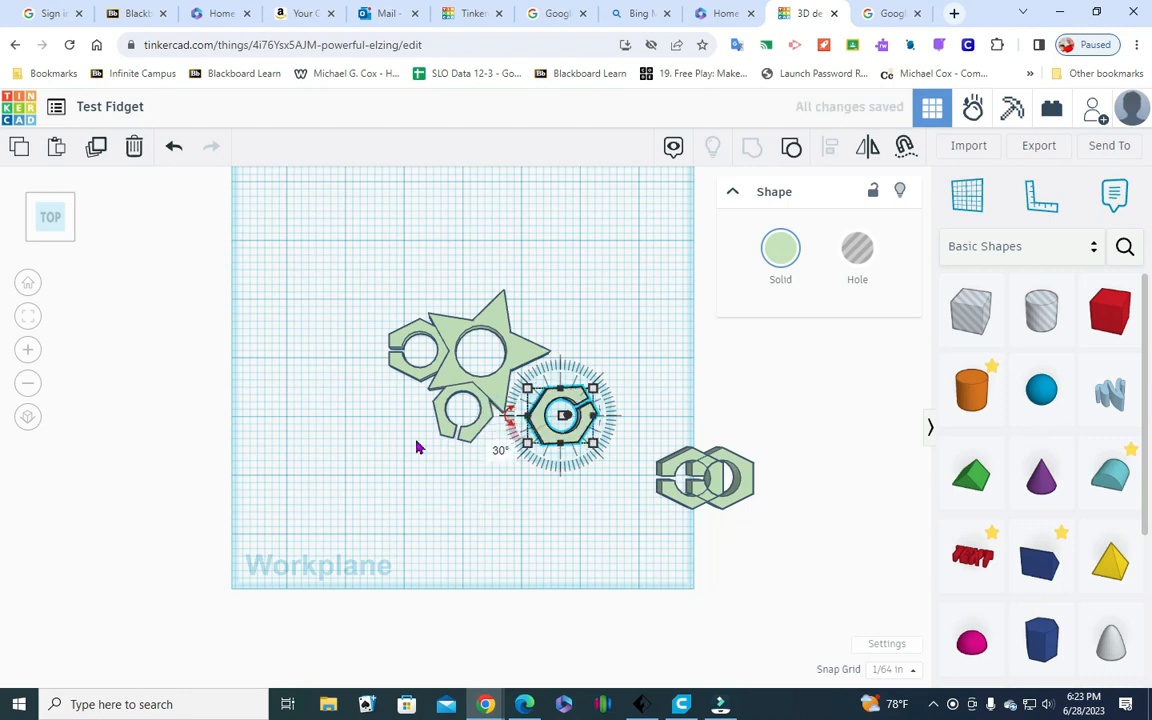
left_click(173, 147)
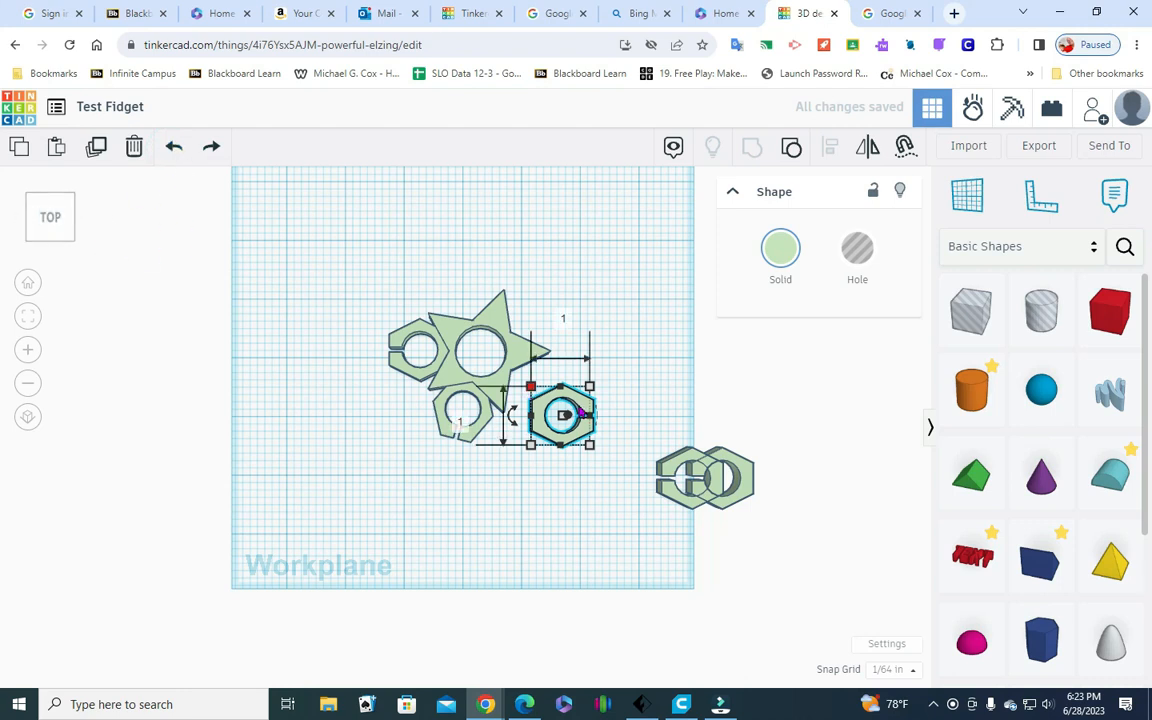
Rotate the third hexagon flat on the workplane by -30°
left_click(512, 419)
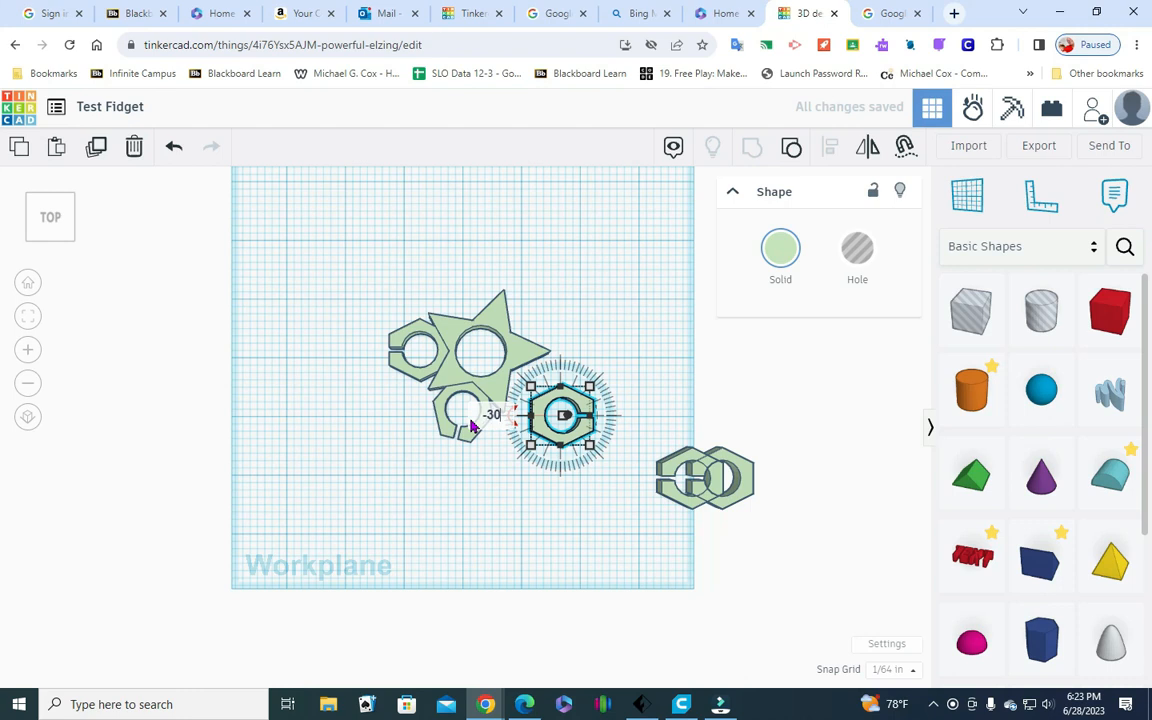
key("Return")
left_click(479, 492)
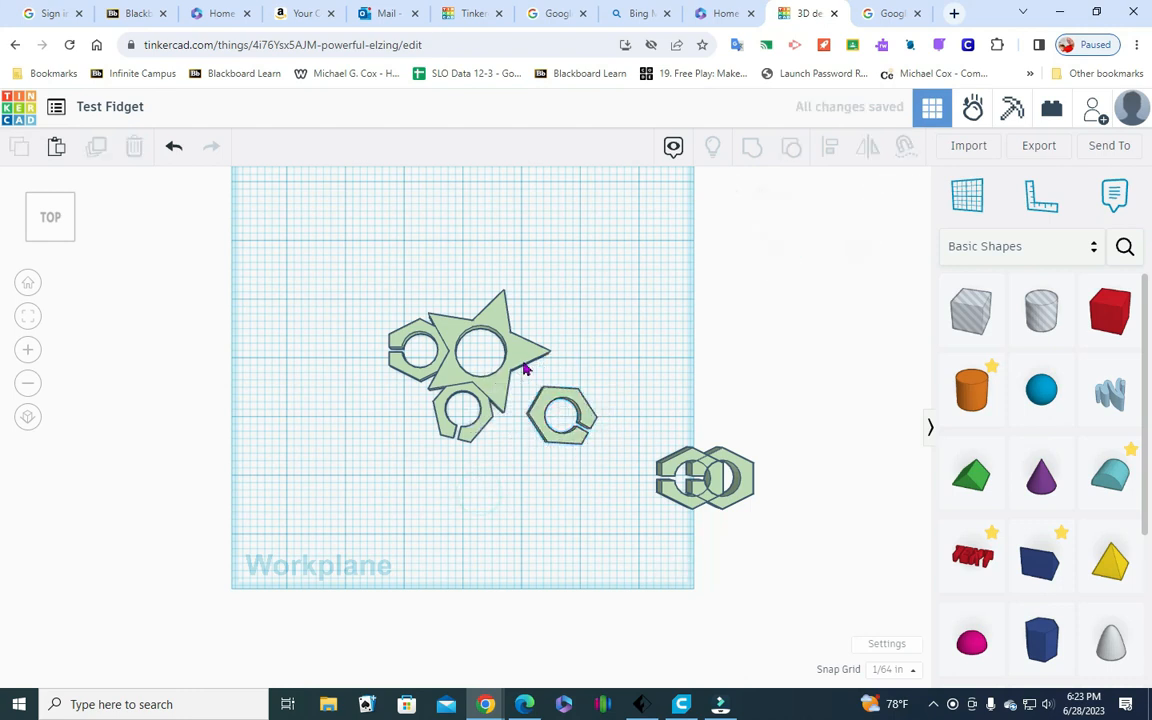
Move the third hexagon back and left until it sits snugly in the star's front-right notch, touching both points
left_click(557, 409)
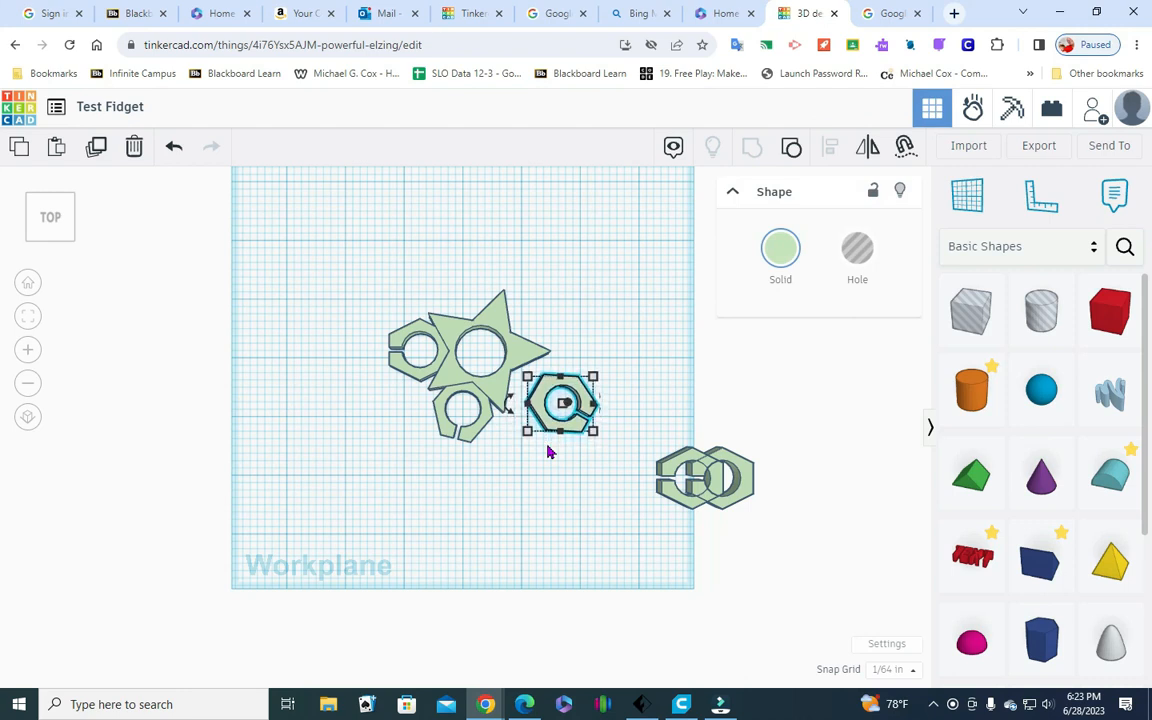
key("Left")
key("Left")
key("Left")
key("Left")
key("Left")
key("Left")
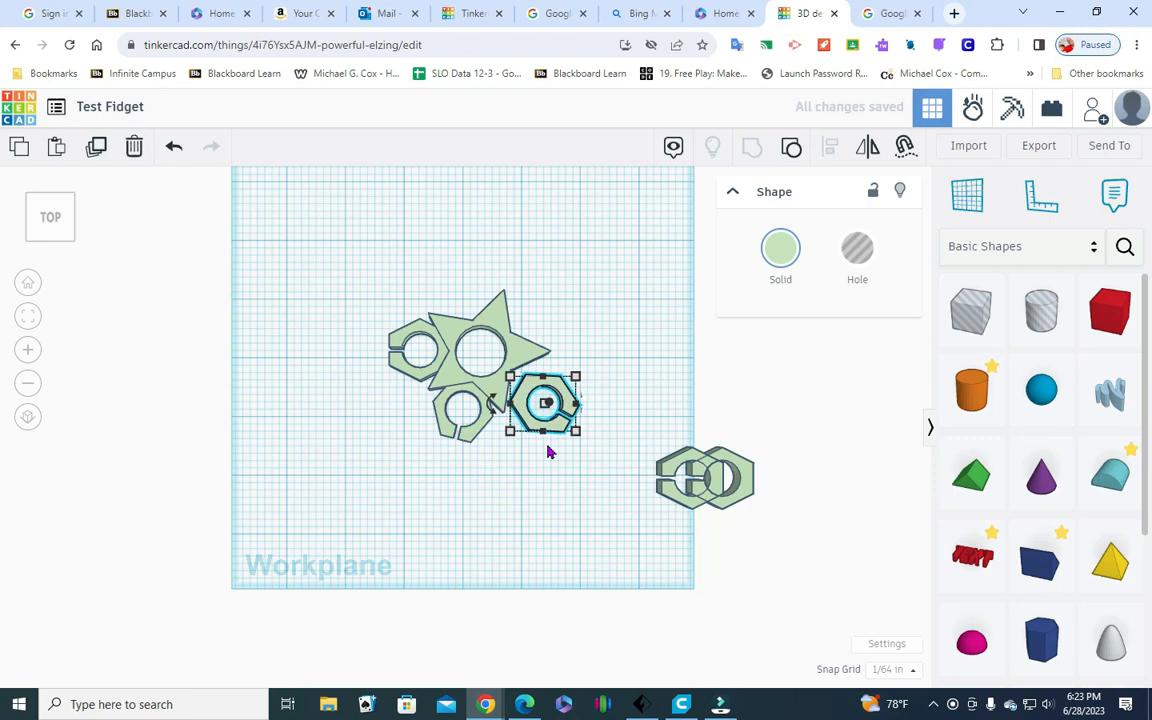
key("Up")
key("Up")
key("Up")
key("Up")
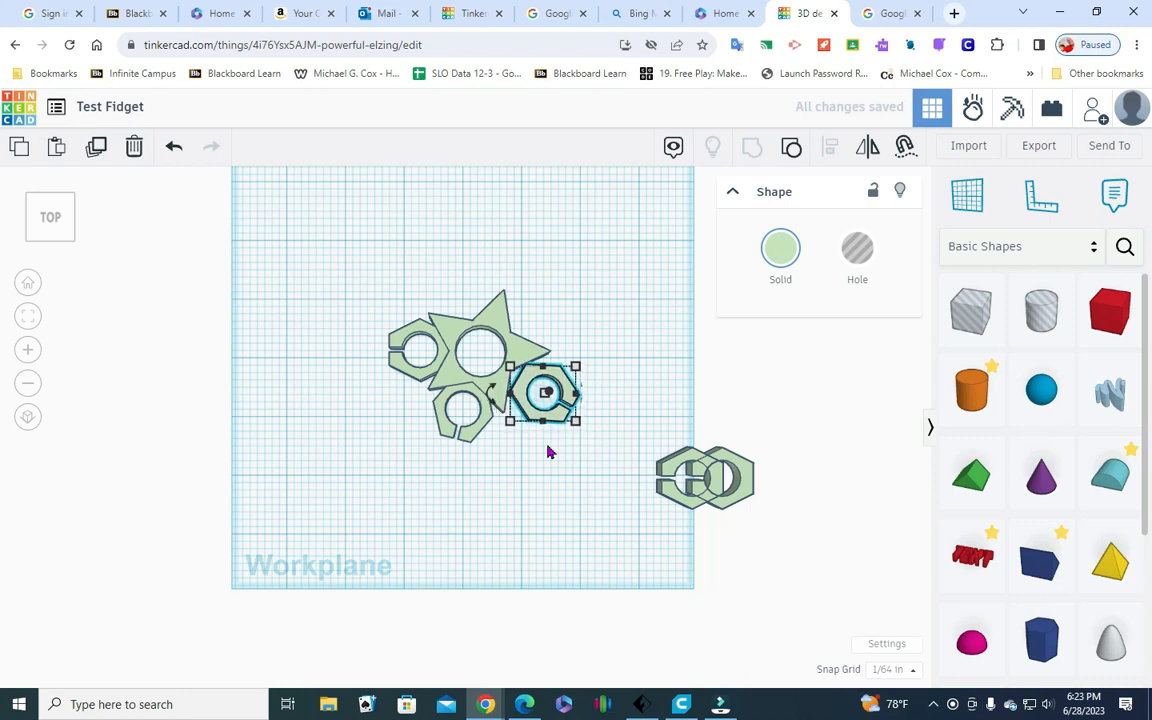
key("Left")
key("Left")
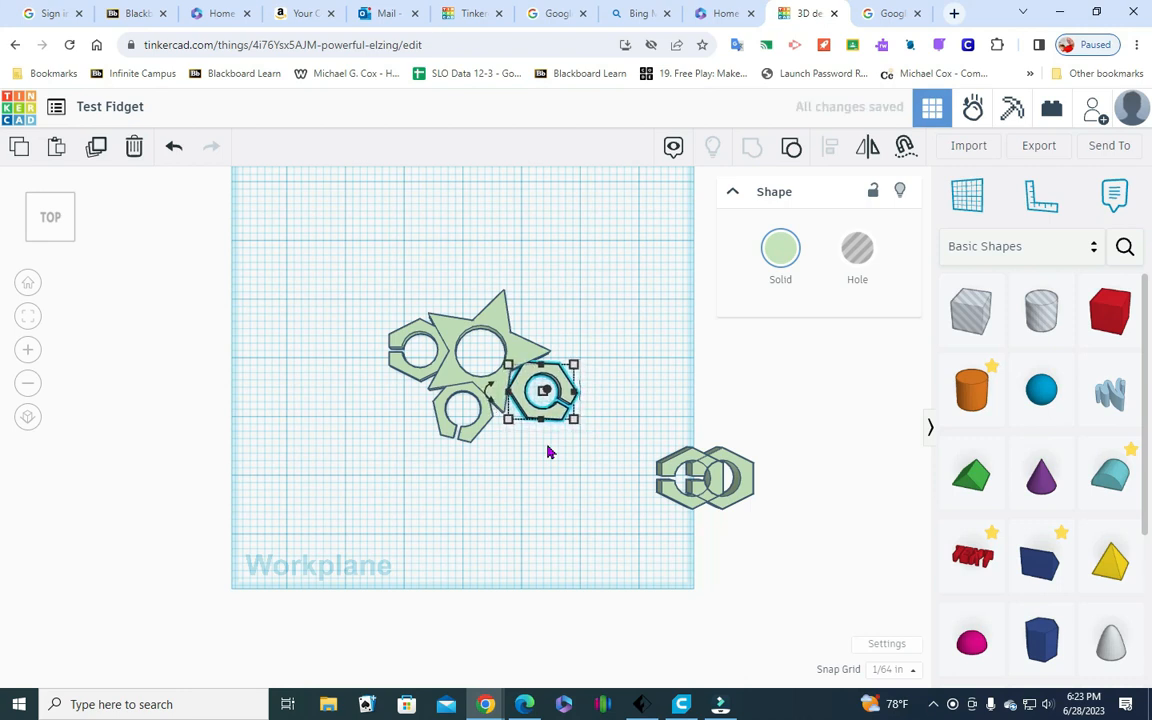
key("Left")
key("Up")
key("Left")
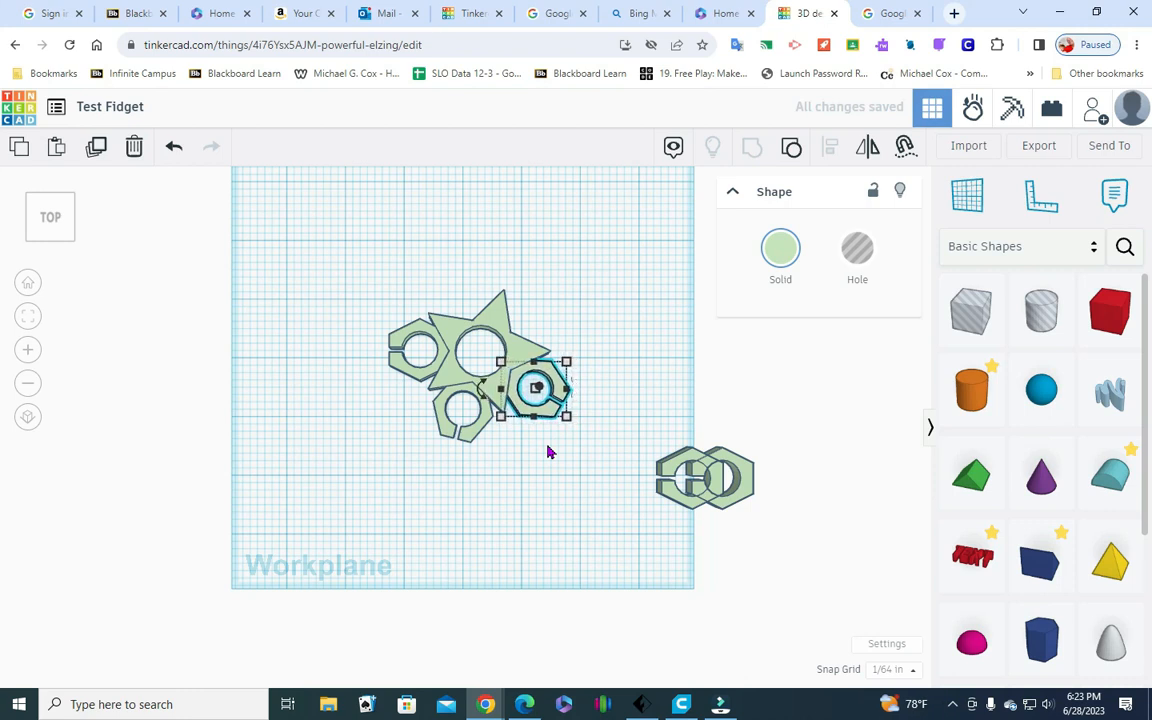
key("Up")
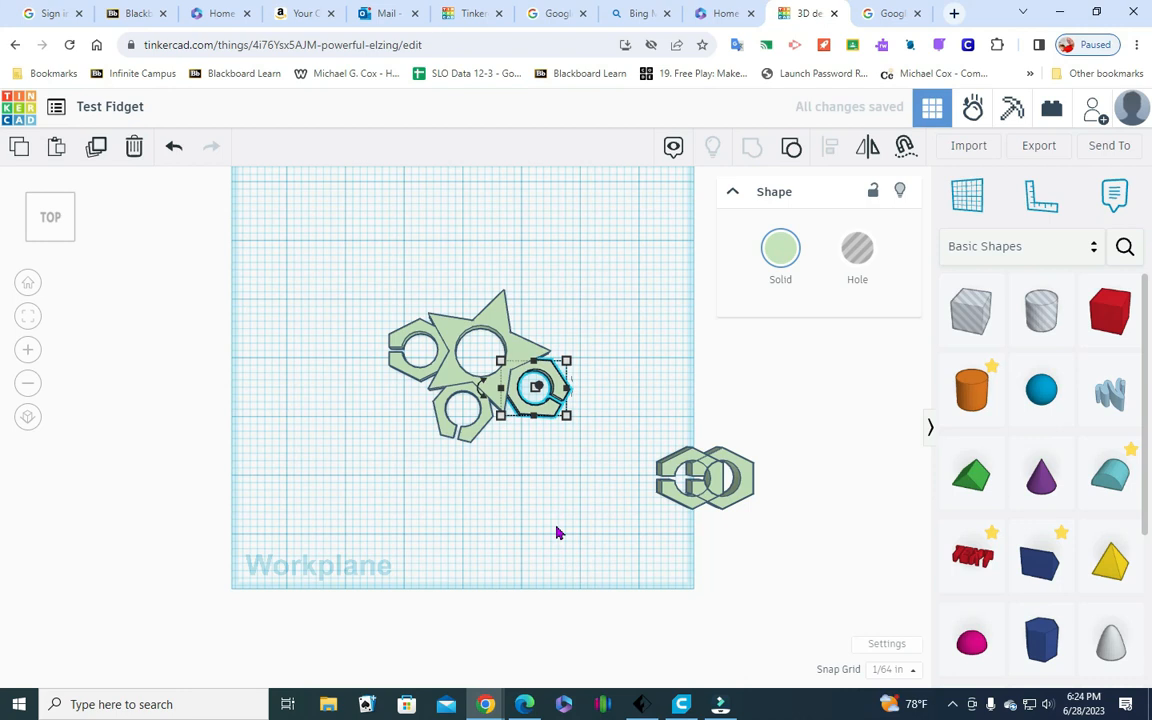
left_click(556, 530)
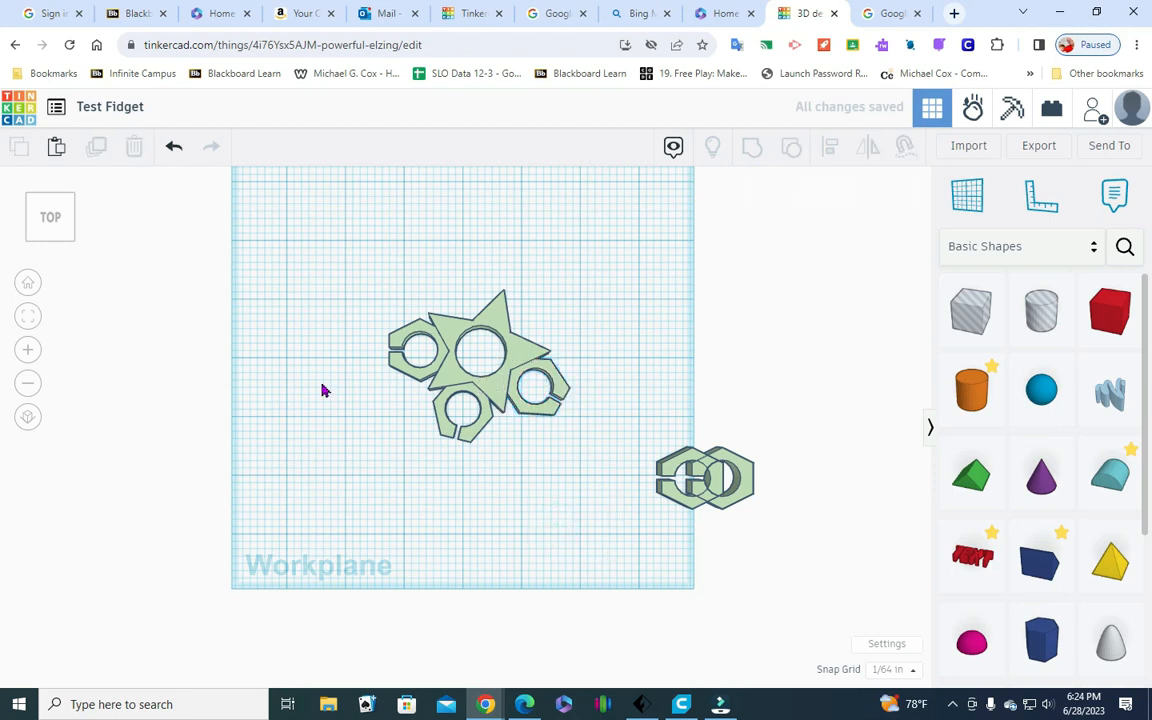
Group the third hexagon with the star and its two attached hexagons
mouse_move(64, 231)
left_mouse_down()
mouse_move(75, 200)
mouse_move(72, 231)
left_mouse_up()
left_click_drag(400, 505, 564, 305)
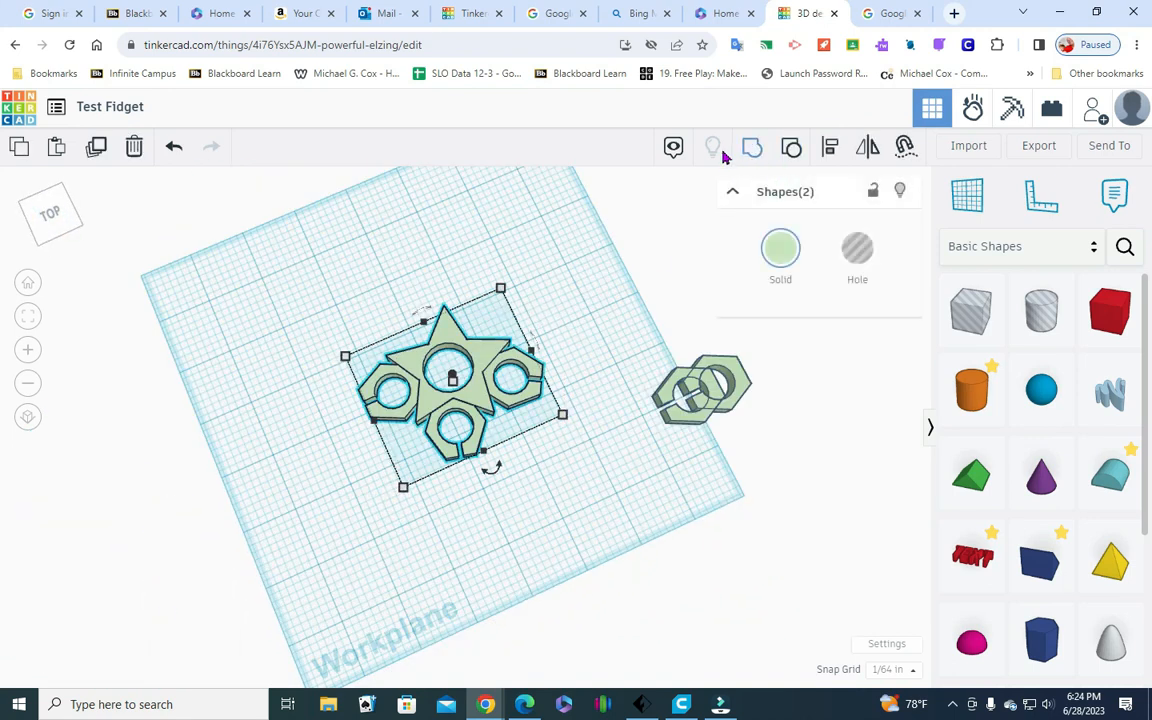
left_click(752, 149)
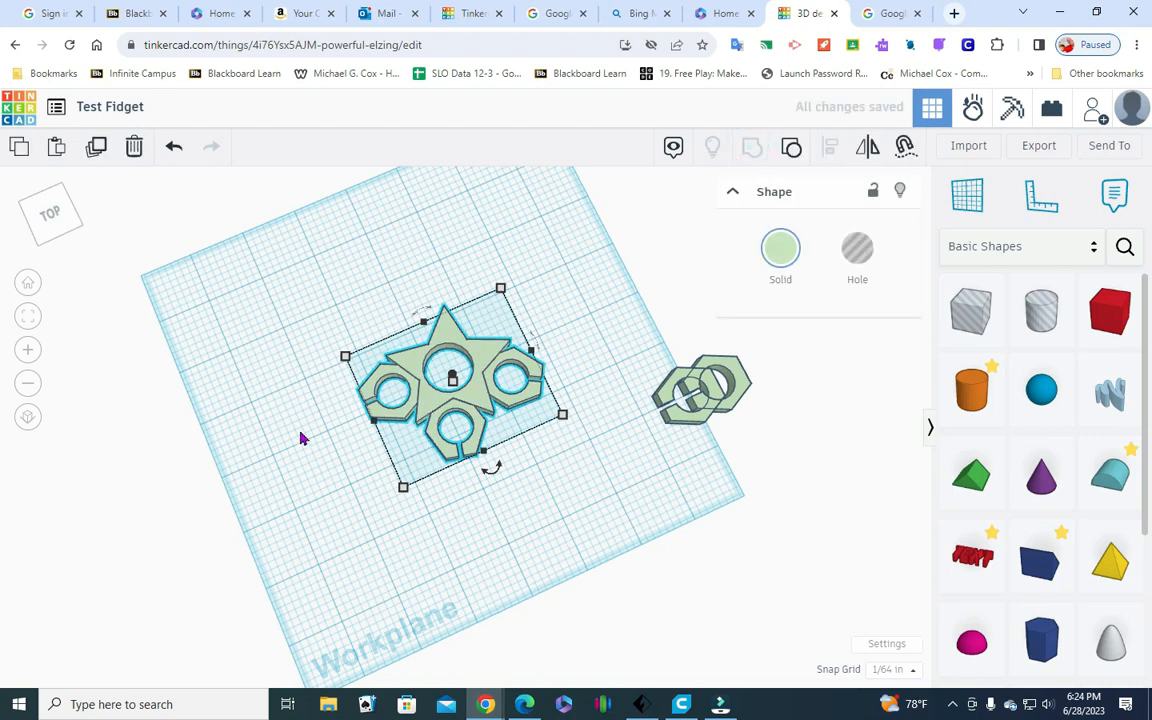
left_click(452, 548)
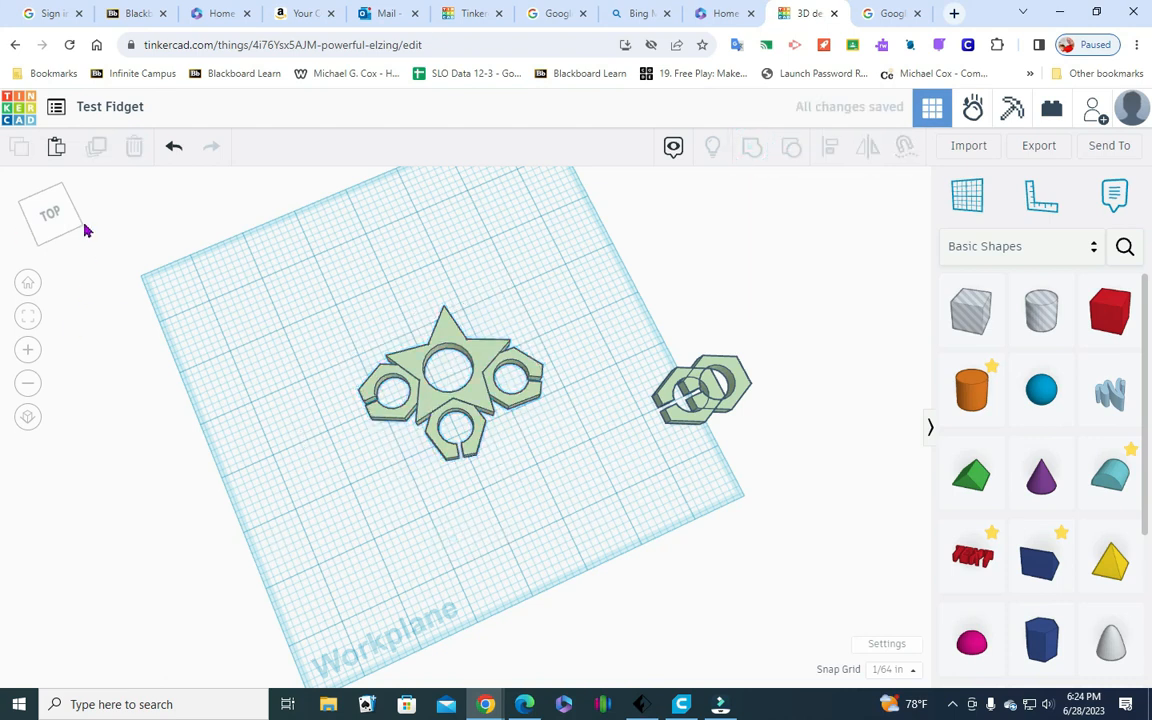
Move the front-left of the two overlapping spare hexagons left, clear of the other copy, to just off the star assembly
left_click(676, 419)
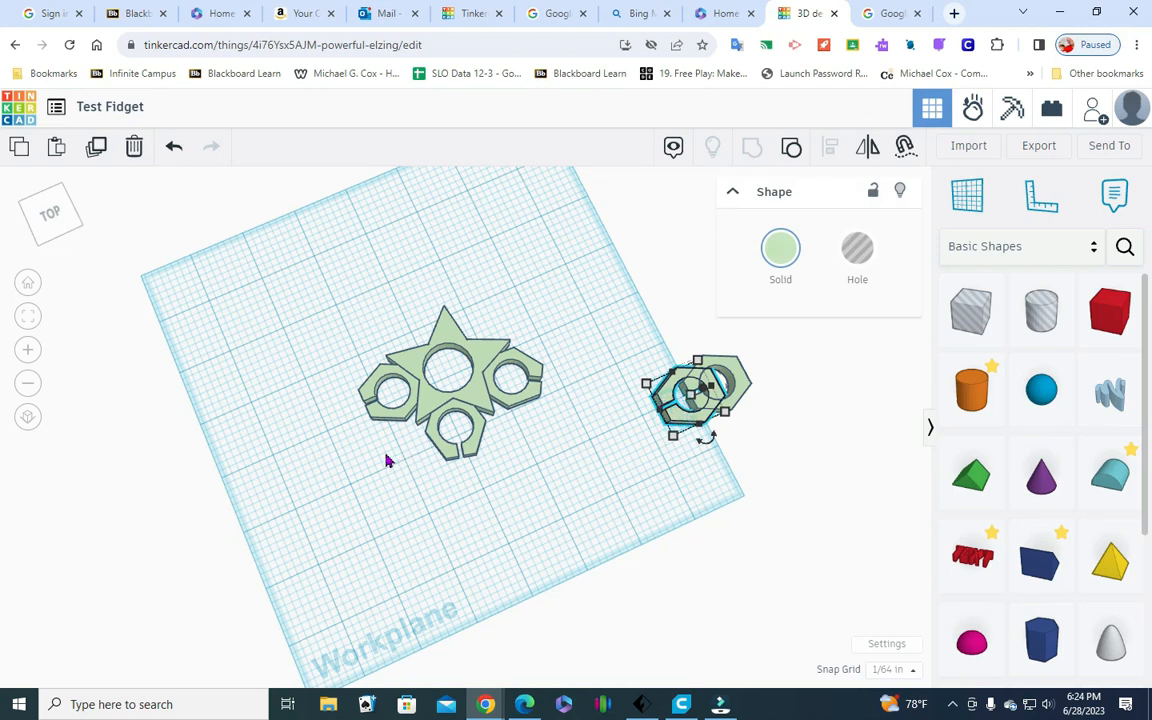
key("Left")
key("Left")
key("Left")
key("Left")
key("Left")
key("Left")
key("Left")
key("Left")
key("Left")
key("Left")
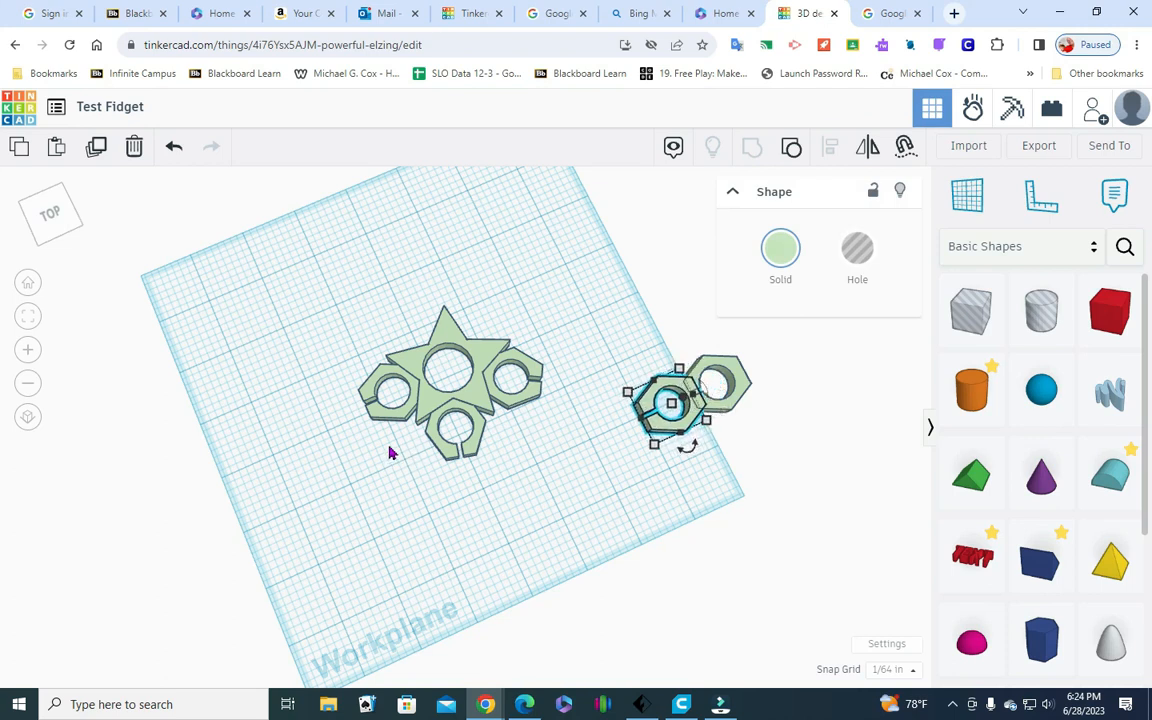
key("Left")
key("Left")
key("Left")
key("Left")
key("Left")
key("Left")
key("Left")
key("Left")
key("Left")
key("Left")
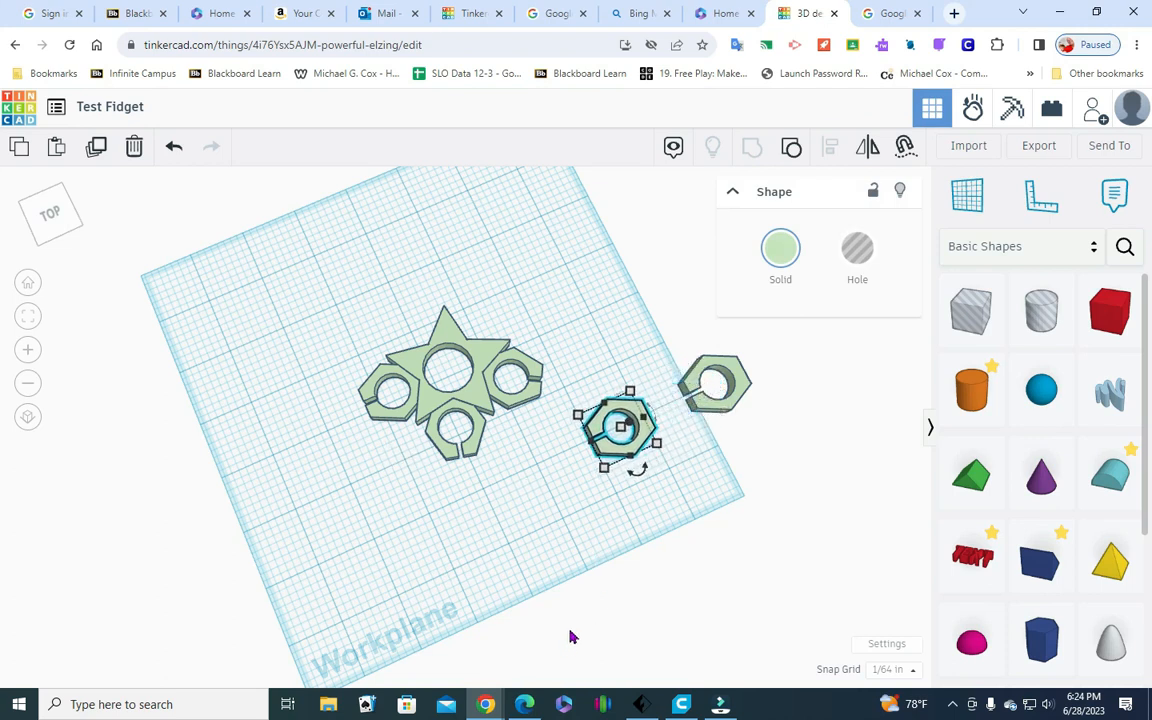
key("Left")
key("Left")
key("Left")
key("Left")
key("Left")
key("Left")
key("Left")
key("Left")
key("Left")
key("Left")
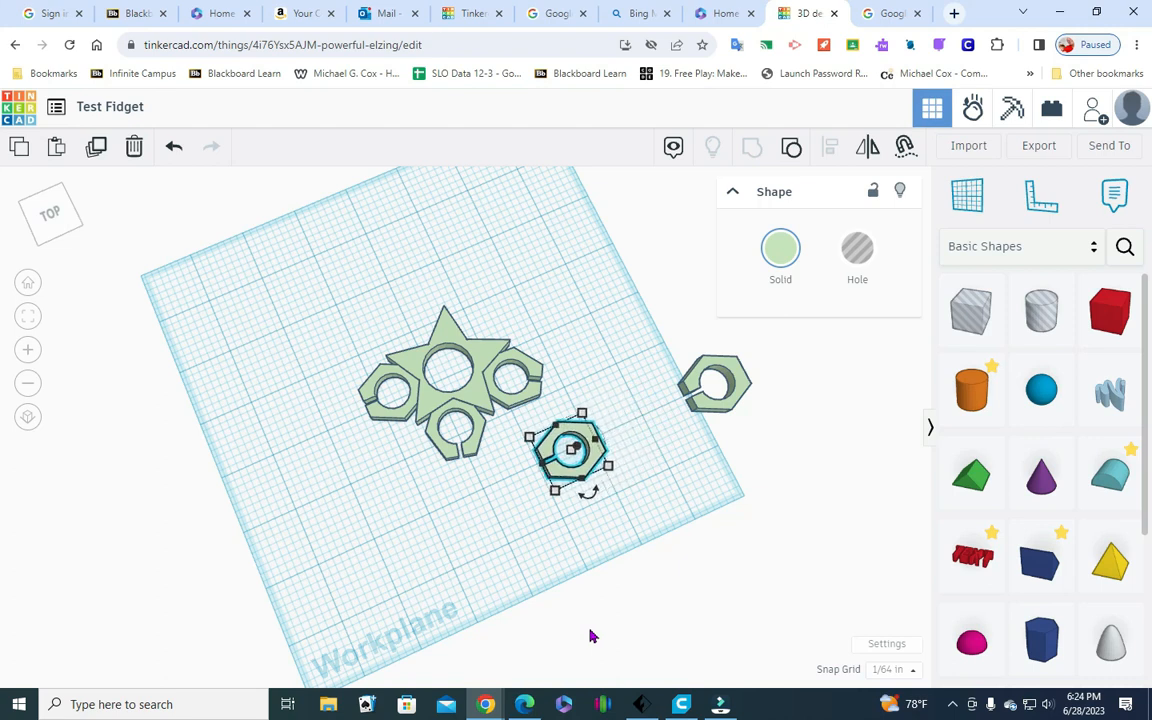
Move the fourth hexagon back past the attached third hexagon until it lies just off the star's back-right notch
key("Up")
key("Up")
key("Up")
key("Up")
key("Up")
key("Up")
key("Up")
key("Up")
key("Up")
key("Up")
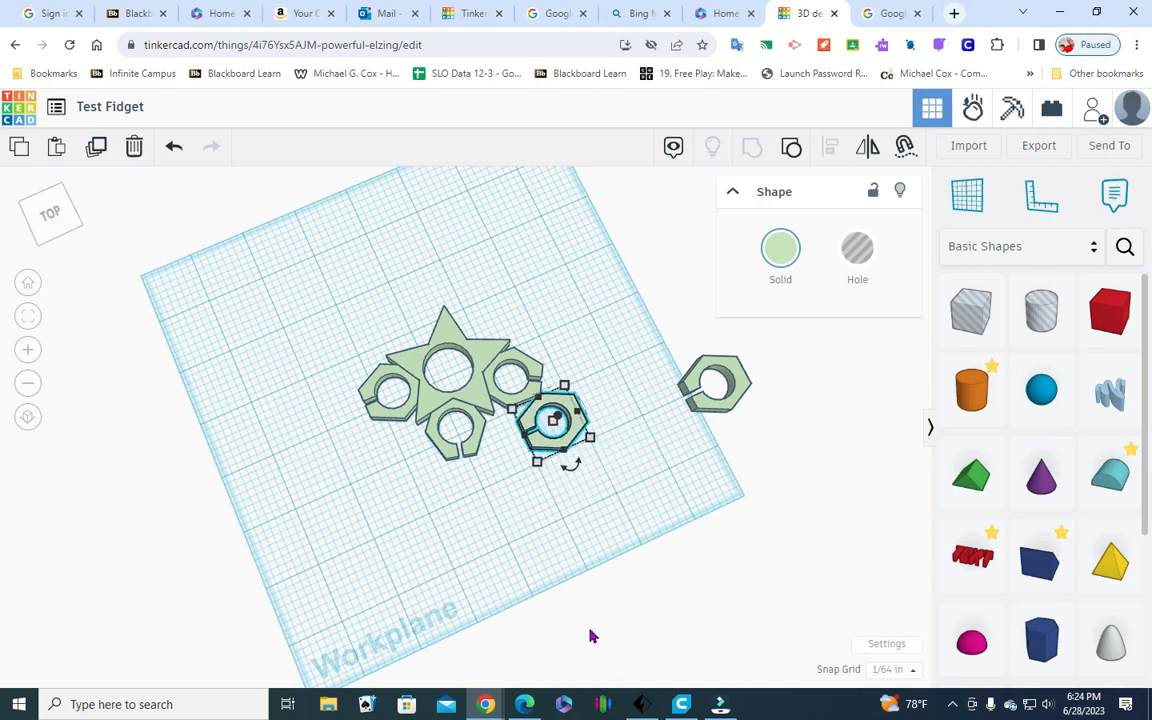
key("Up")
key("Up")
key("Up")
key("Up")
key("Up")
key("Up")
key("Up")
key("Up")
key("Up")
key("Up")
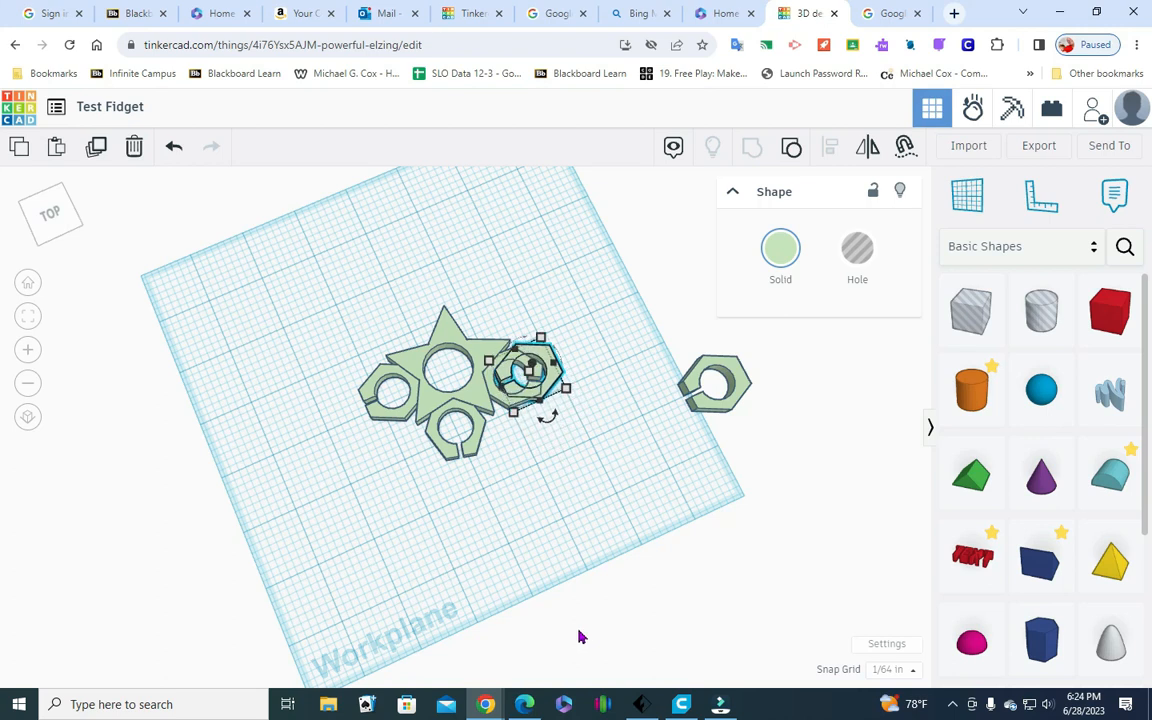
key("Up")
key("Up")
key("Up")
key("Up")
key("Up")
key("Up")
key("Up")
key("Up")
key("Up")
key("Up")
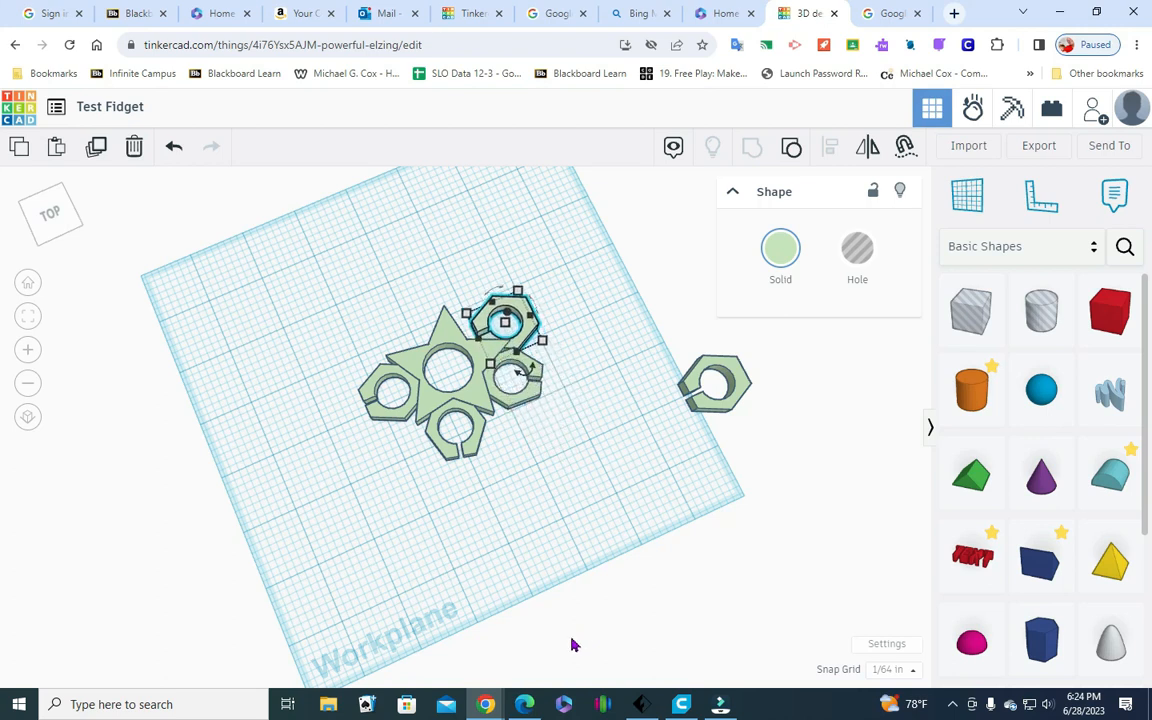
key("Up")
key("Up")
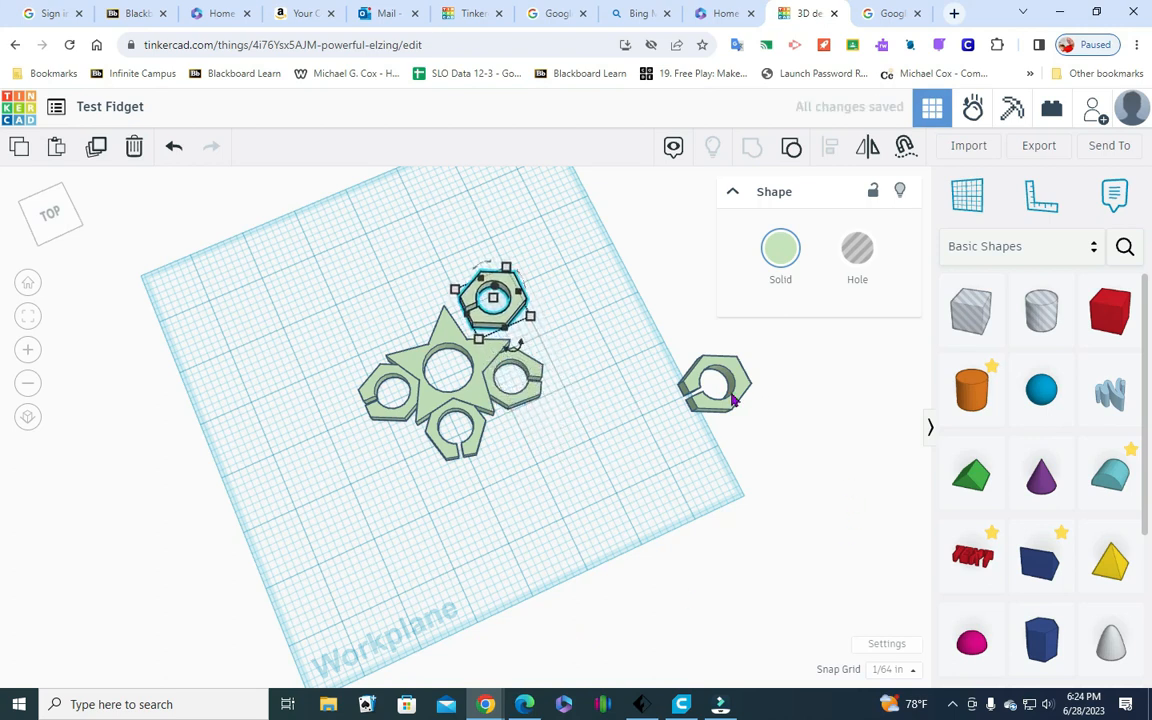
Move the last spare hexagon left across the workplane until it lies just in front of the attached third hexagon
left_click(704, 410)
left_click_drag(698, 410, 658, 435)
key("Left")
key("Left")
key("Left")
key("Left")
key("Left")
key("Left")
key("Left")
key("Left")
key("Left")
key("Left")
key("Left")
key("Left")
key("Left")
key("Left")
key("Left")
key("Left")
key("Left")
key("Left")
key("Left")
key("Left")
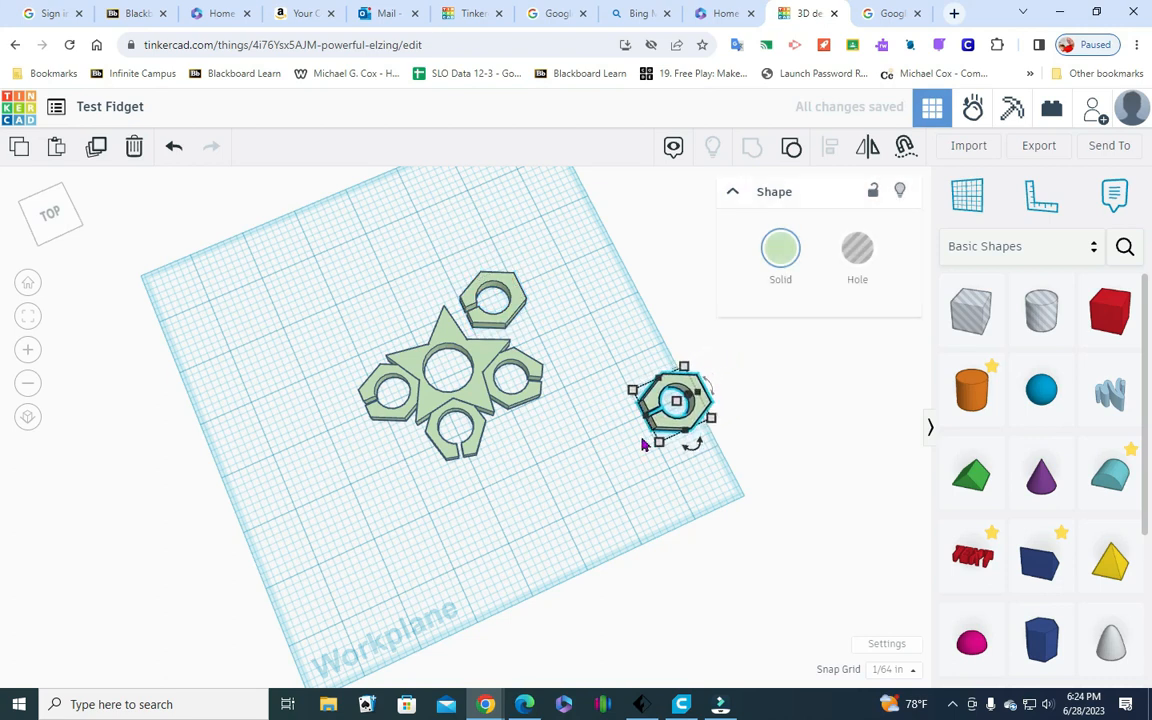
key("Left")
key("Left")
key("Left")
key("Left")
key("Left")
key("Left")
key("Left")
key("Left")
key("Left")
key("Left")
key("Left")
key("Left")
key("Left")
key("Left")
key("Left")
key("Left")
key("Left")
key("Left")
key("Left")
key("Left")
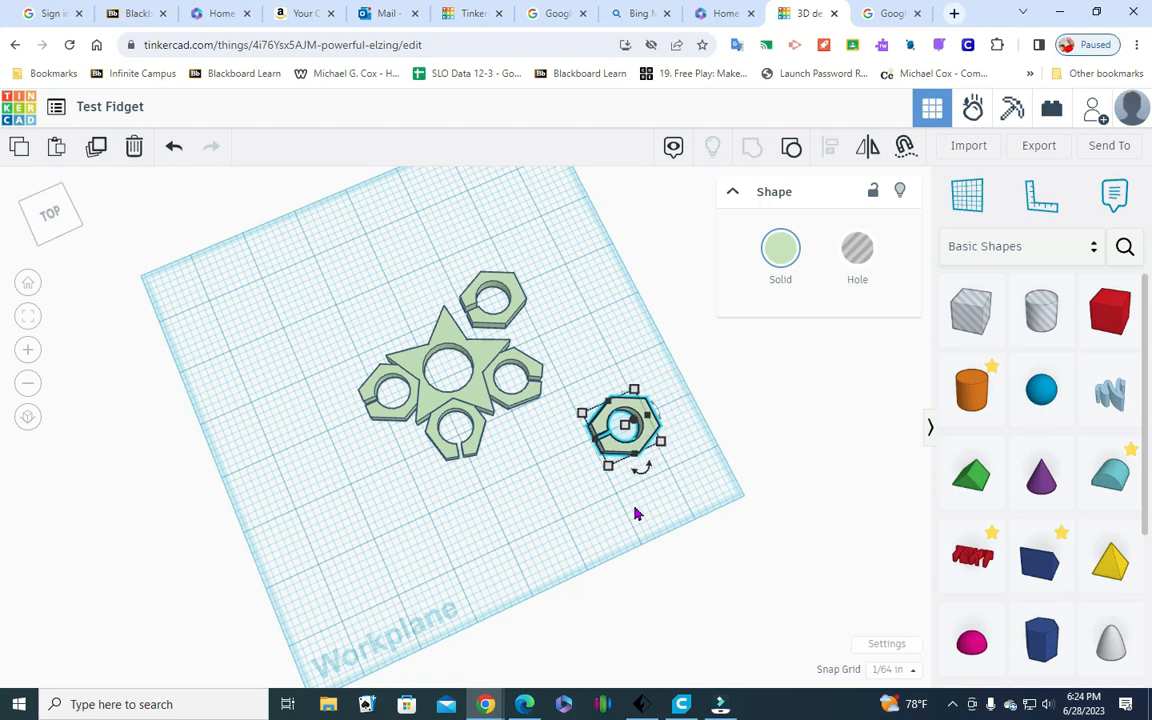
key("Left")
key("Left")
key("Left")
key("Left")
key("Left")
key("Left")
key("Left")
key("Left")
key("Left")
key("Left")
key("Left")
key("Left")
key("Left")
key("Left")
key("Left")
key("Left")
key("Left")
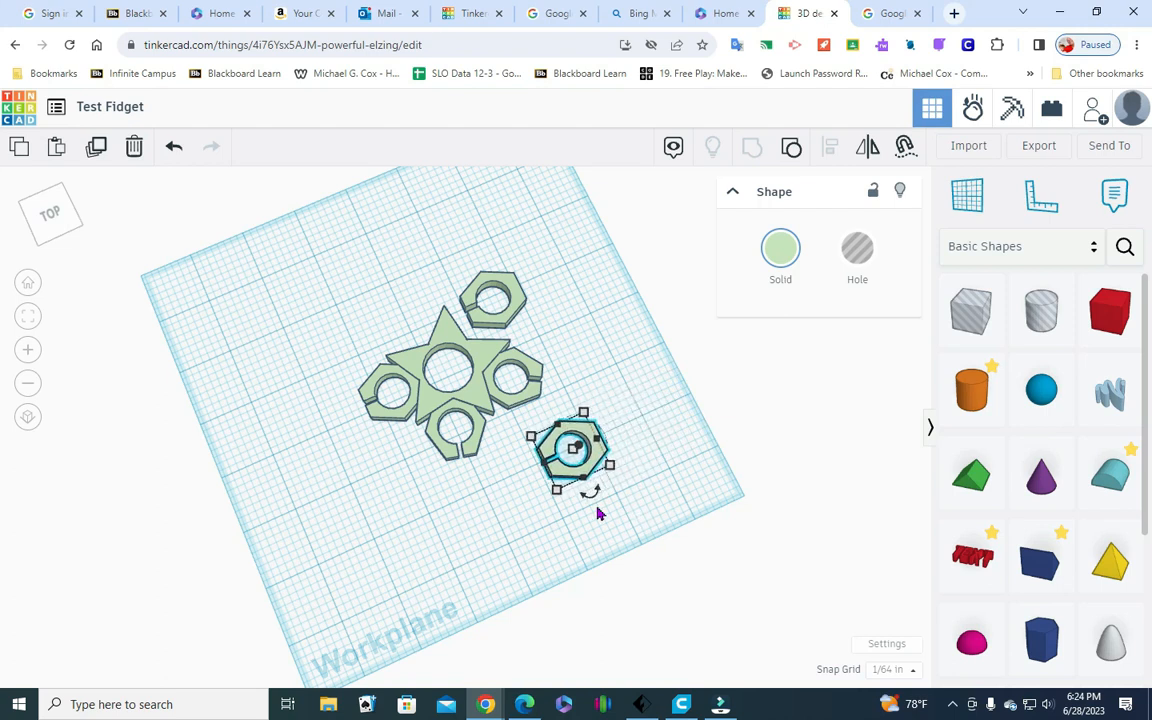
Move the last spare hexagon back until it overlaps the outer side of the attached third hexagon
key("Up")
key("Up")
key("Up")
key("Up")
key("Up")
key("Up")
key("Up")
key("Up")
key("Up")
key("Up")
key("Up")
key("Up")
key("Up")
key("Up")
key("Up")
key("Up")
key("Up")
key("Up")
key("Up")
key("Up")
key("Up")
key("Up")
key("Up")
key("Up")
key("Up")
key("Up")
key("Up")
key("Up")
key("Up")
key("Up")
key("Up")
key("Up")
key("Up")
key("Up")
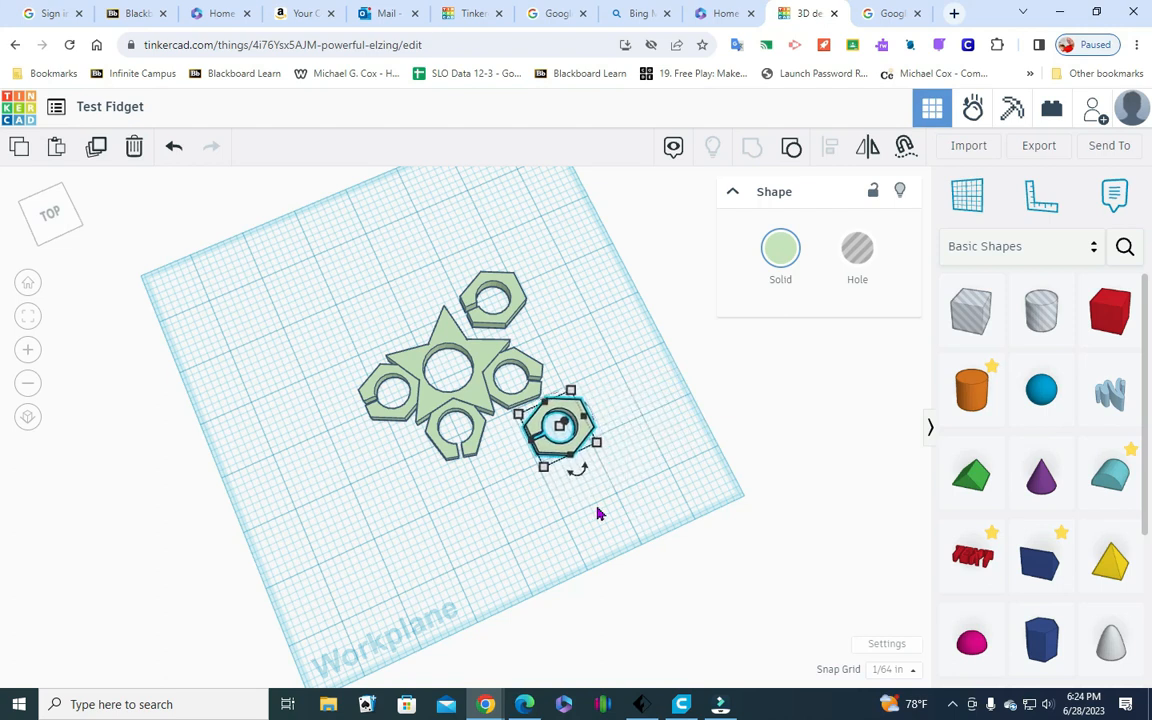
key("Up")
key("Up")
key("Up")
key("Up")
key("Up")
key("Up")
key("Up")
key("Up")
key("Up")
key("Up")
key("Up")
key("Up")
key("Up")
key("Up")
key("Up")
key("Up")
key("Up")
key("Up")
key("Up")
key("Up")
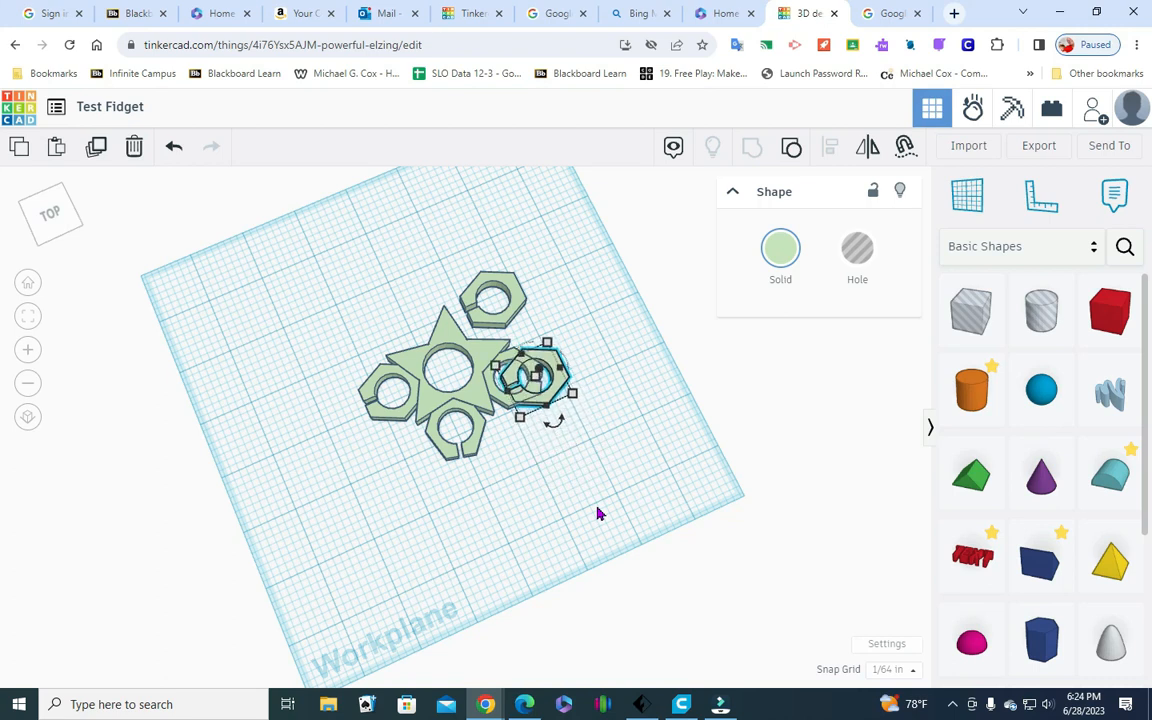
Move the spare hexagon left past the third hexagon until it overlaps the front part of the star's centre hole
key("Left")
key("Left")
key("Left")
key("Left")
key("Left")
key("Left")
key("Left")
key("Left")
key("Left")
key("Left")
key("Left")
key("Left")
key("Left")
key("Left")
key("Left")
key("Left")
key("Left")
key("Left")
key("Left")
key("Left")
key("Left")
key("Left")
key("Left")
key("Left")
key("Left")
key("Left")
key("Left")
key("Left")
key("Left")
key("Left")
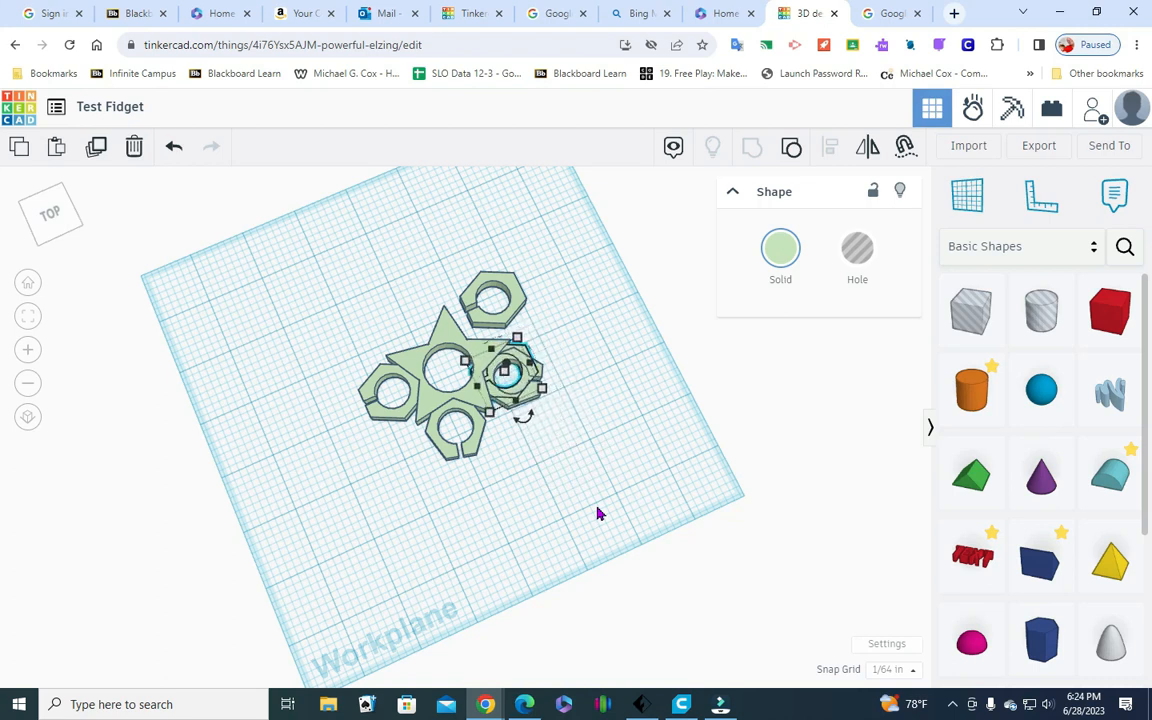
key("Left")
key("Left")
key("Left")
key("Left")
key("Left")
key("Left")
key("Left")
key("Left")
key("Left")
key("Left")
key("Left")
key("Left")
key("Left")
key("Left")
key("Left")
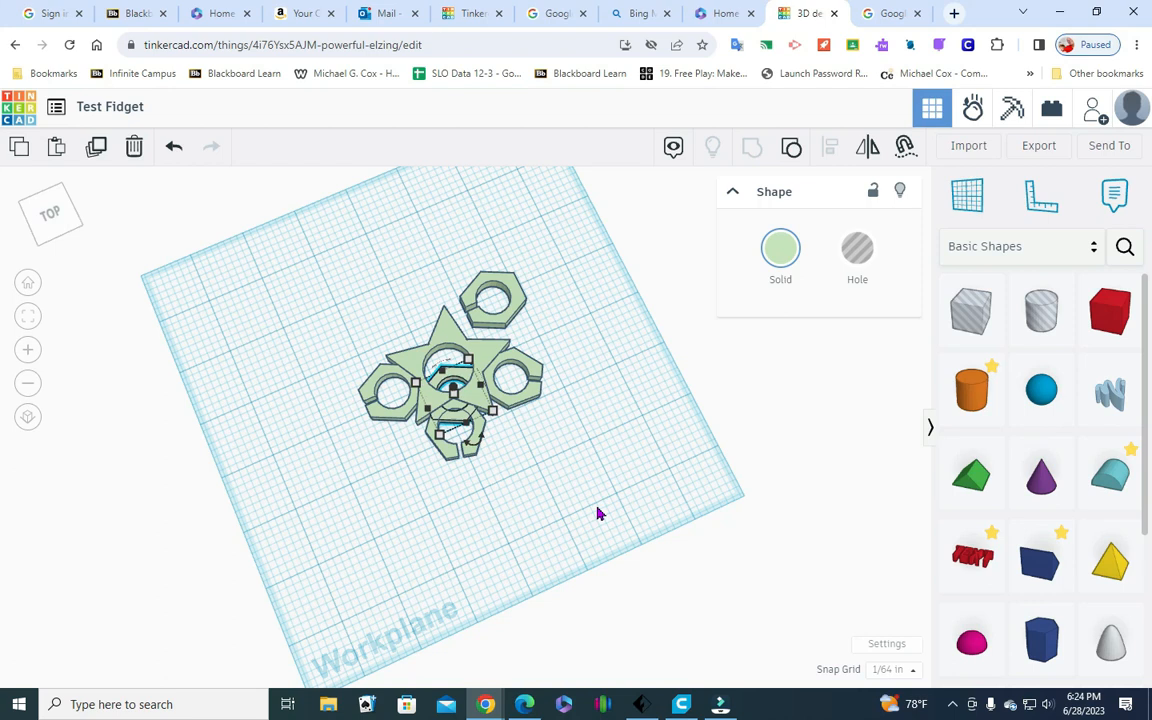
Move the spare hexagon back across the star until it lies just off the star's back-left notch
key("Up")
key("Up")
key("Up")
key("Up")
key("Up")
key("Up")
key("Up")
key("Up")
key("Up")
key("Up")
key("Up")
key("Up")
key("Up")
key("Up")
key("Up")
key("Up")
key("Up")
key("Up")
key("Up")
key("Up")
key("Up")
key("Up")
key("Up")
key("Up")
key("Up")
key("Up")
key("Up")
key("Up")
key("Up")
key("Up")
key("Up")
key("Up")
key("Up")
key("Up")
key("Up")
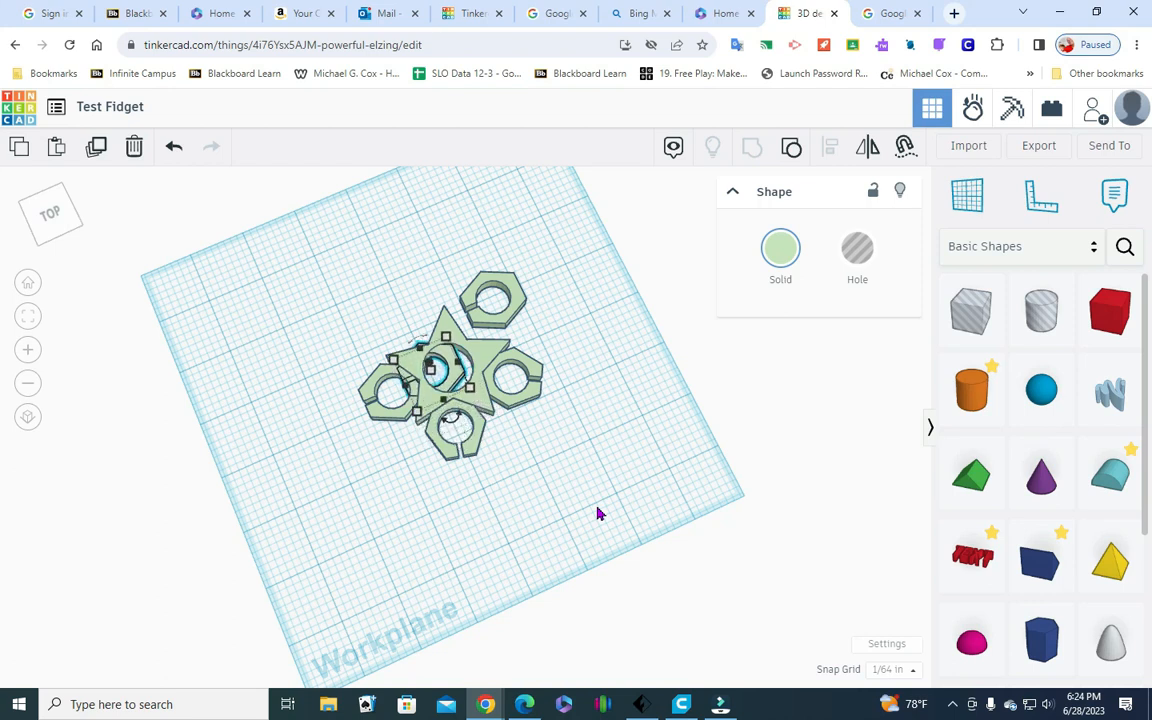
key("Up")
key("Up")
key("Up")
key("Up")
key("Up")
key("Up")
key("Up")
key("Up")
key("Up")
key("Up")
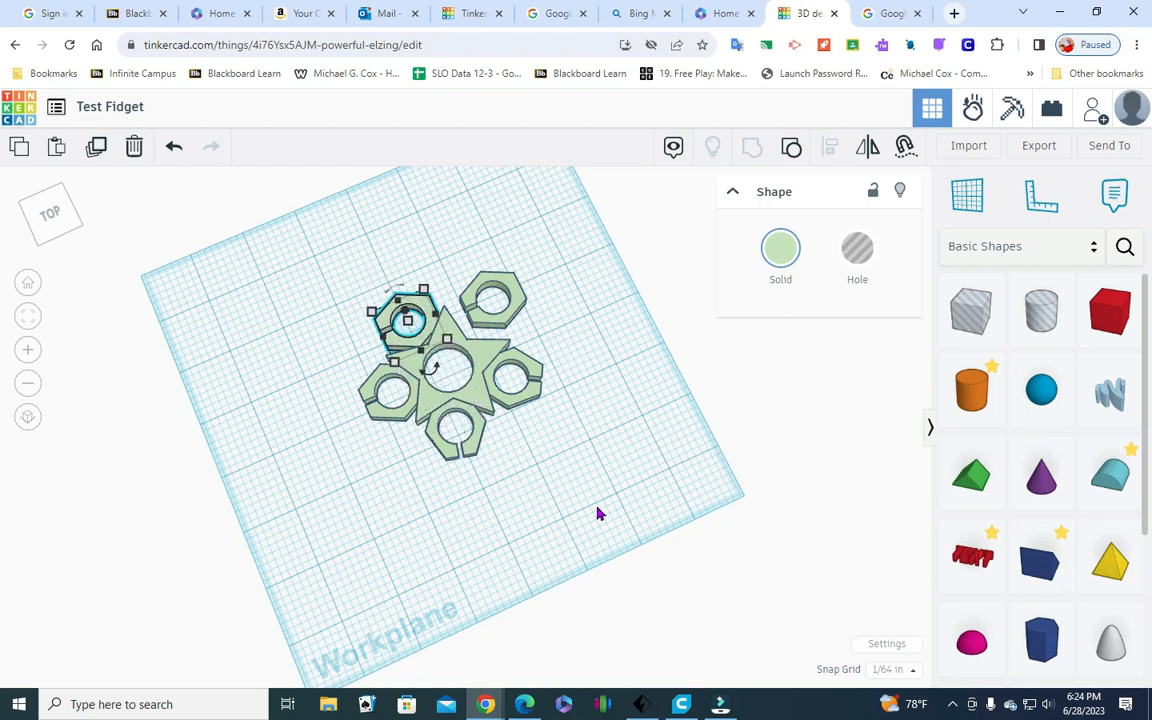
key("Up")
key("Up")
key("Up")
key("Up")
key("Up")
key("Up")
key("Up")
key("Up")
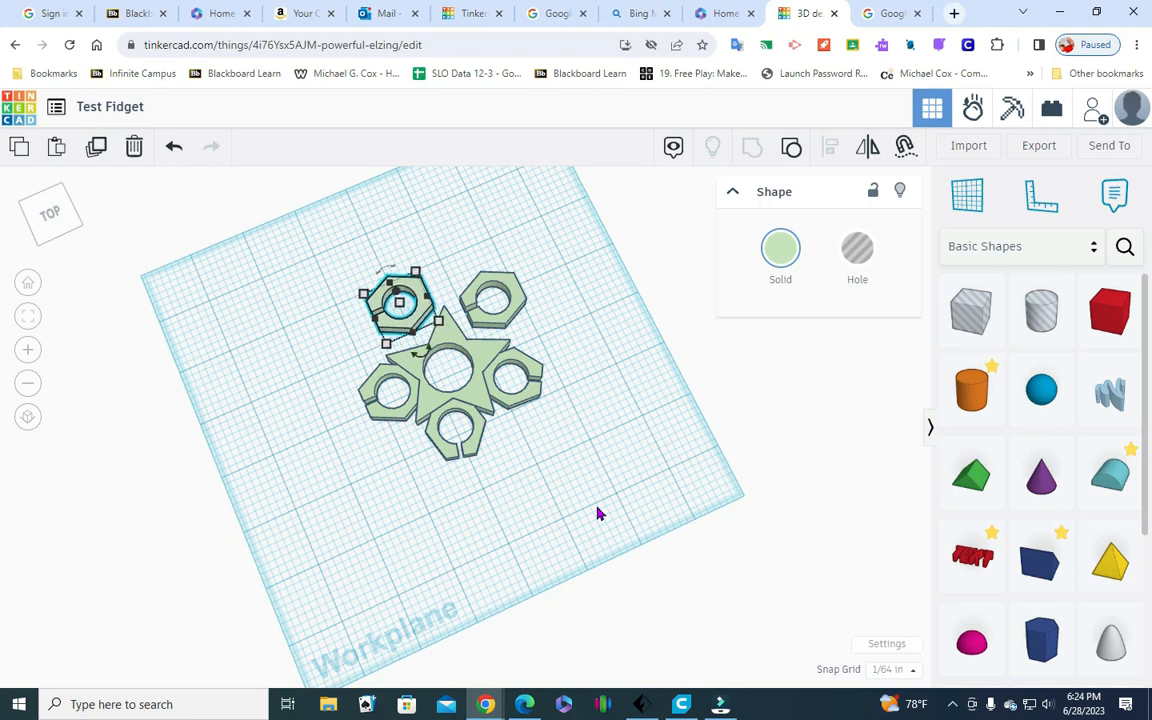
key("Up")
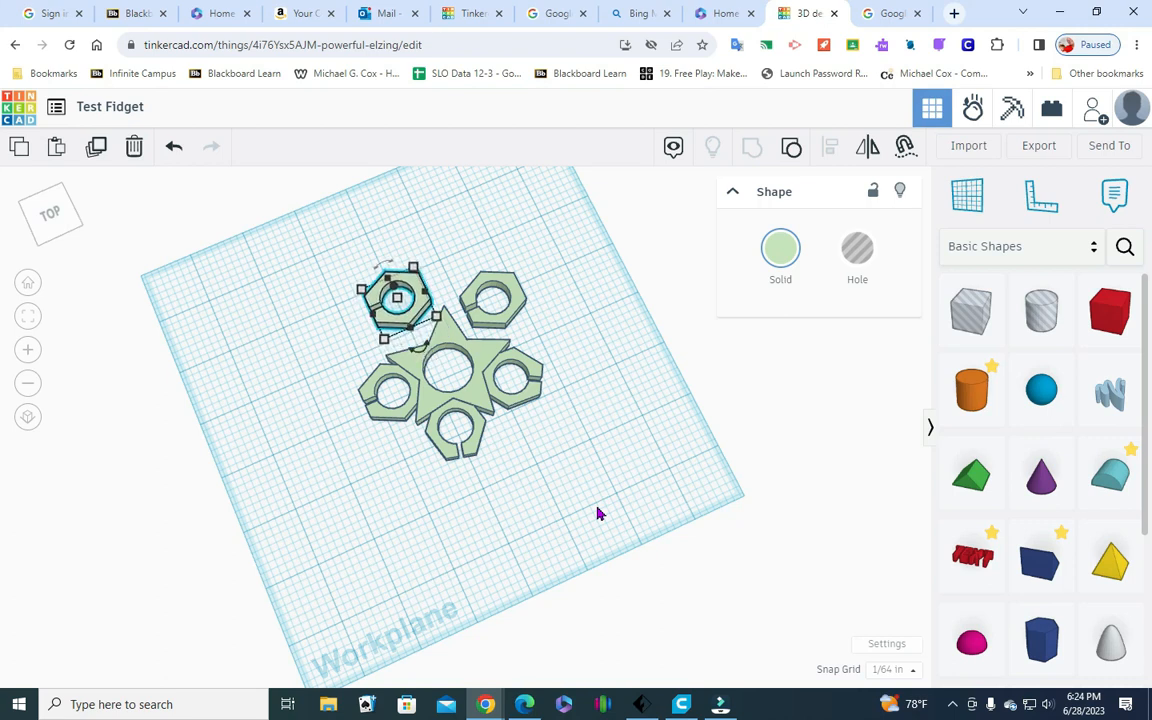
Rotate the back-left spare hexagon by 45 degrees in the workplane
mouse_move(421, 357)
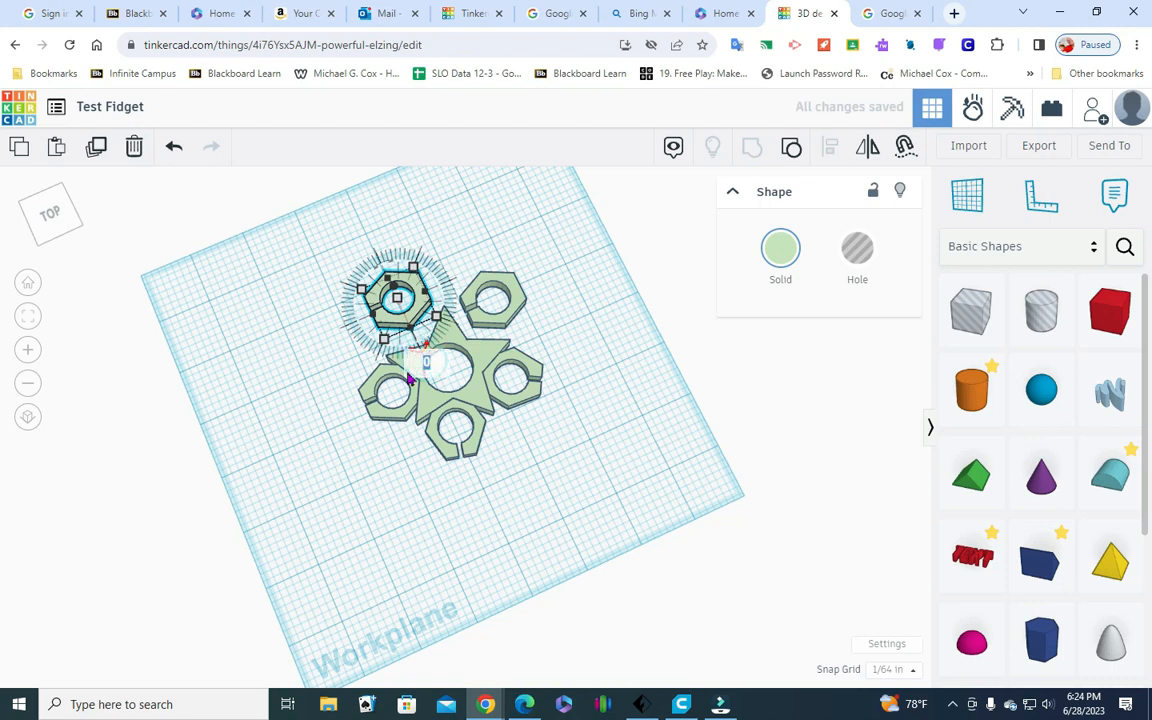
key("Return")
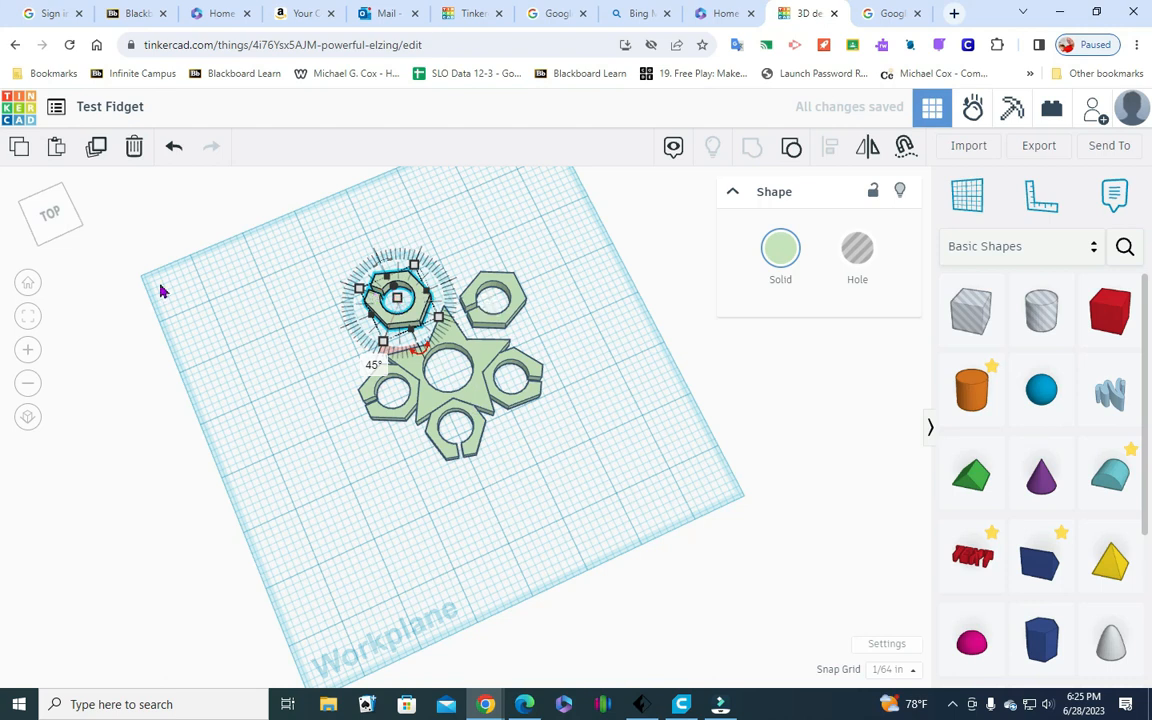
left_click(241, 425)
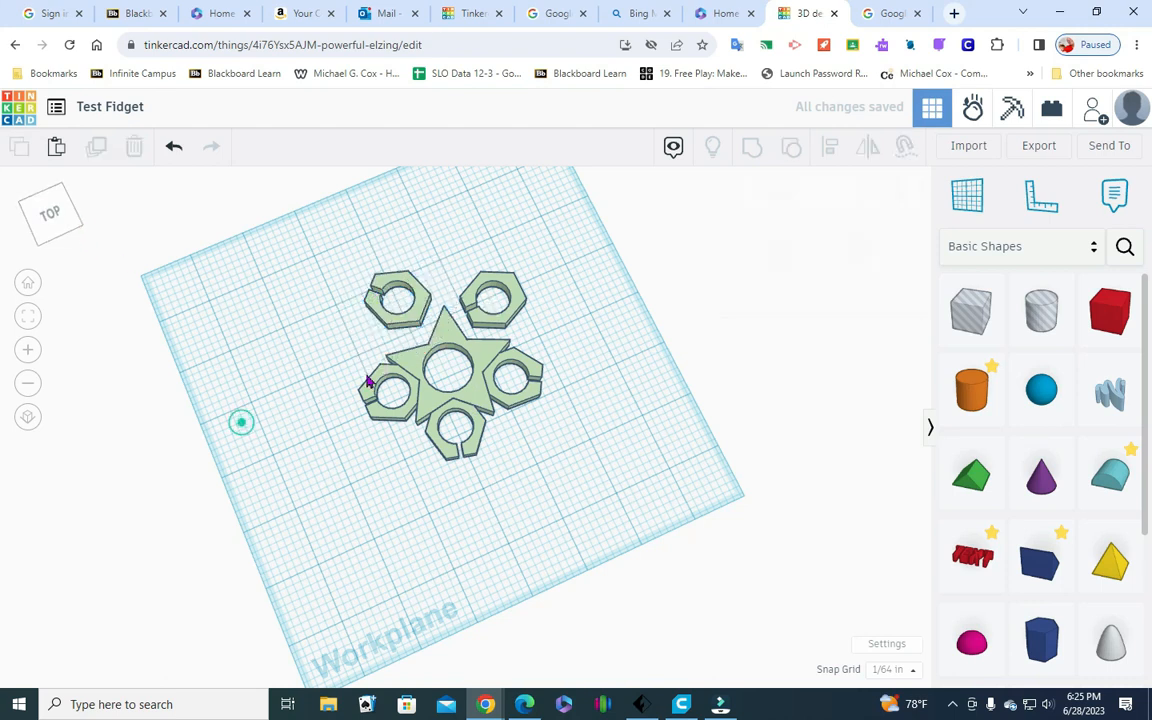
Turn the back-left hexagon two more times by 15 degrees each so its slot faces away from the star
left_click(381, 325)
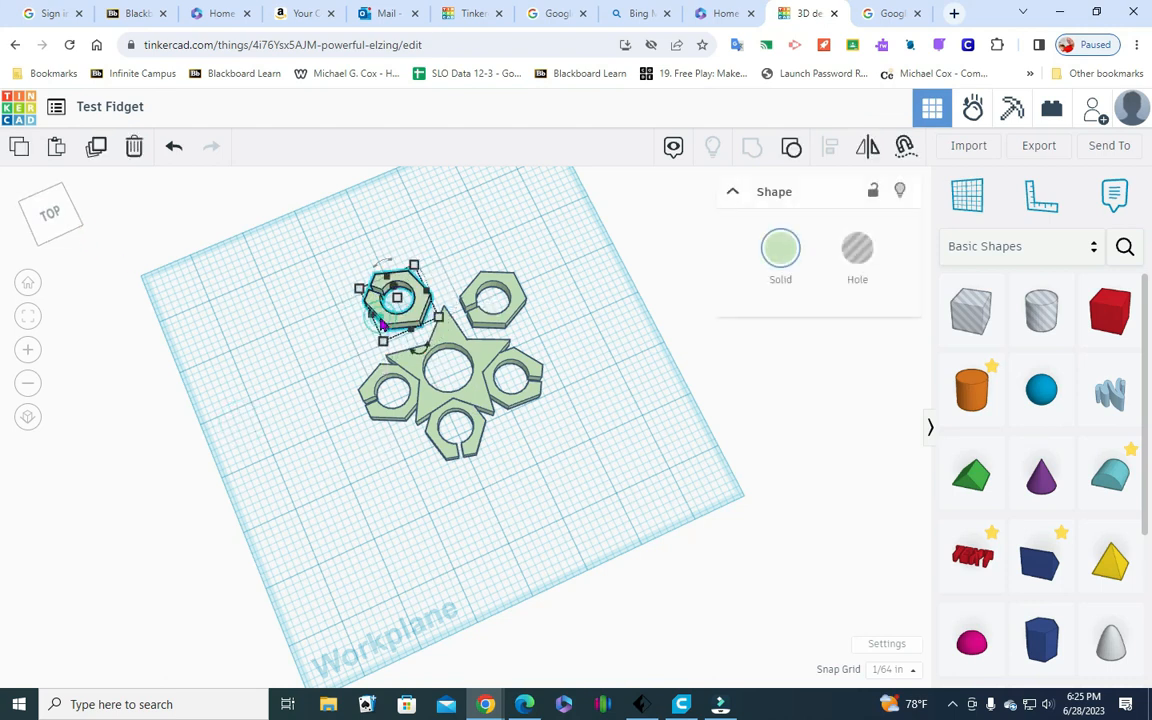
left_click(426, 369)
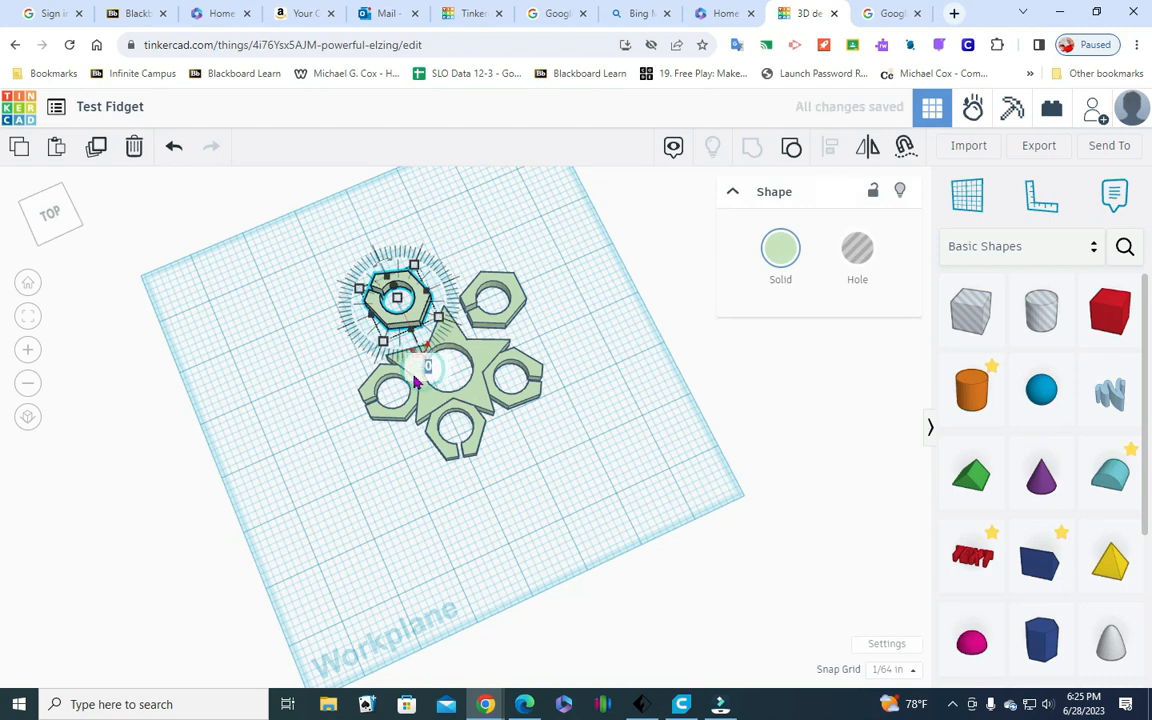
type("15")
key("Return")
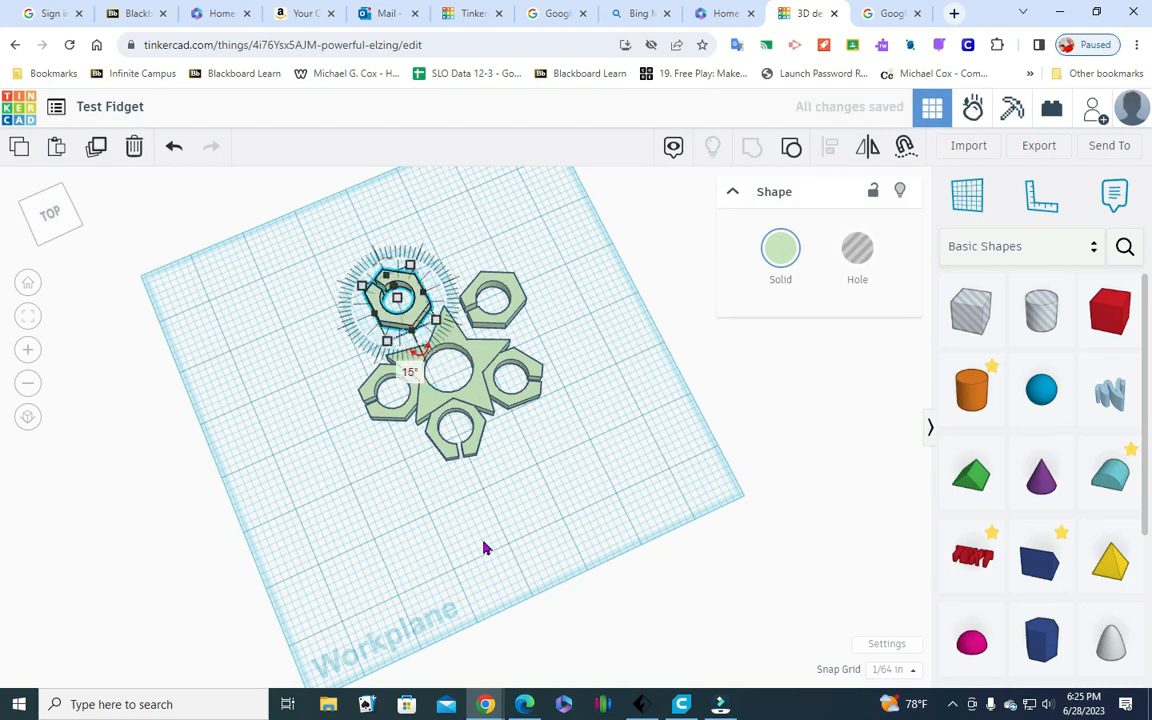
left_click(483, 548)
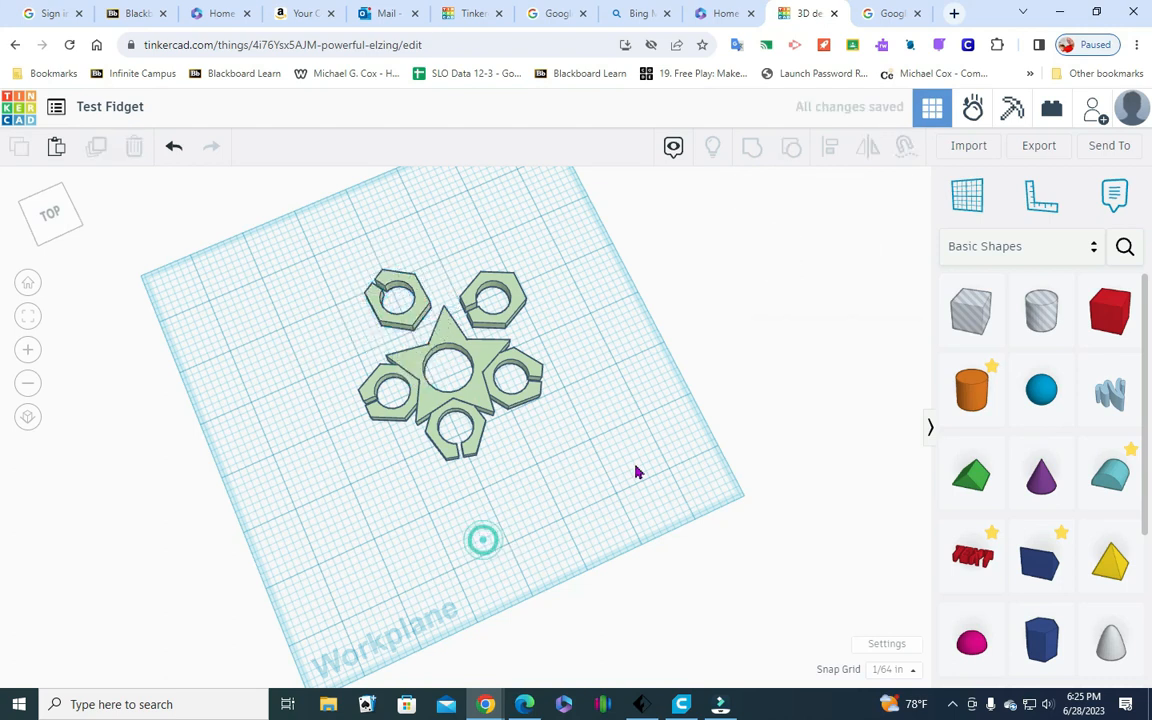
left_click(414, 318)
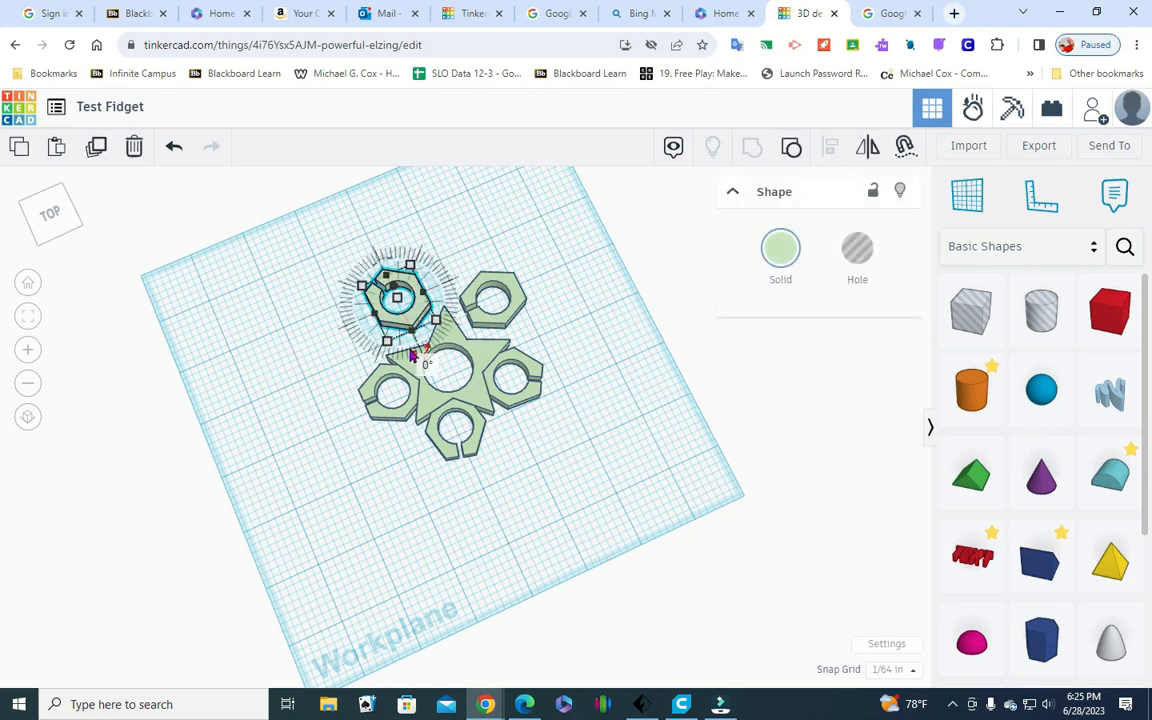
left_click(428, 360)
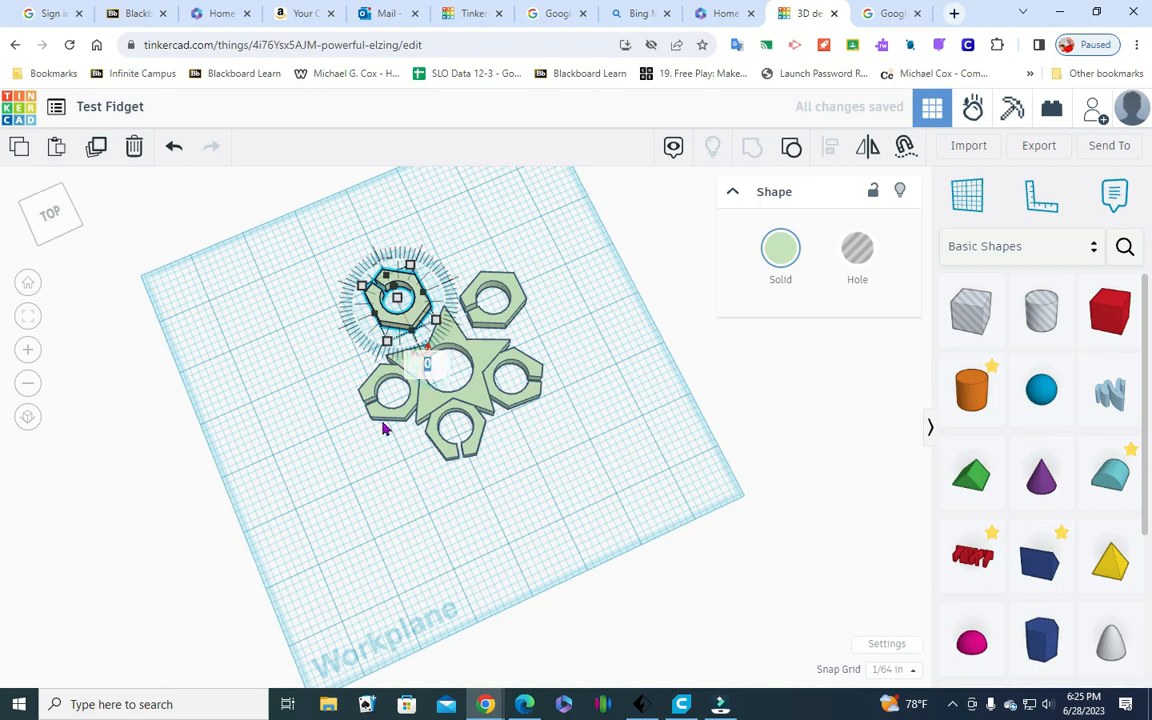
left_click(555, 535)
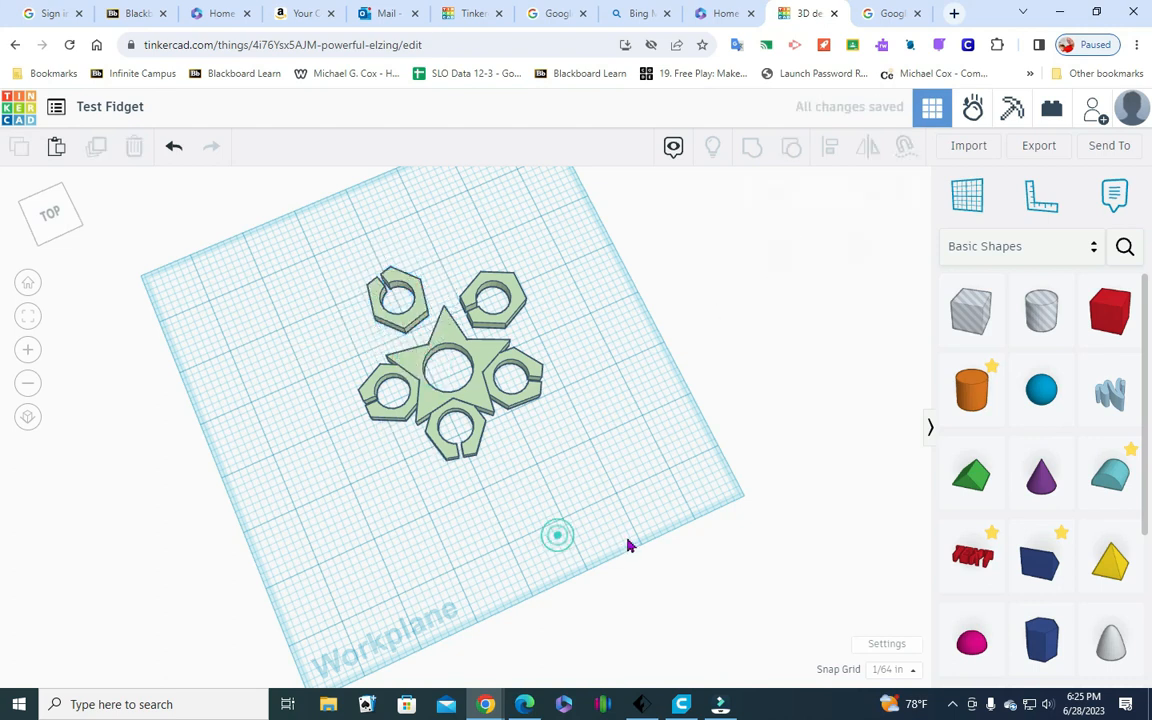
Rotate the loose hexagon behind the star's back-right notch by 180 degrees
left_click(513, 314)
mouse_move(515, 350)
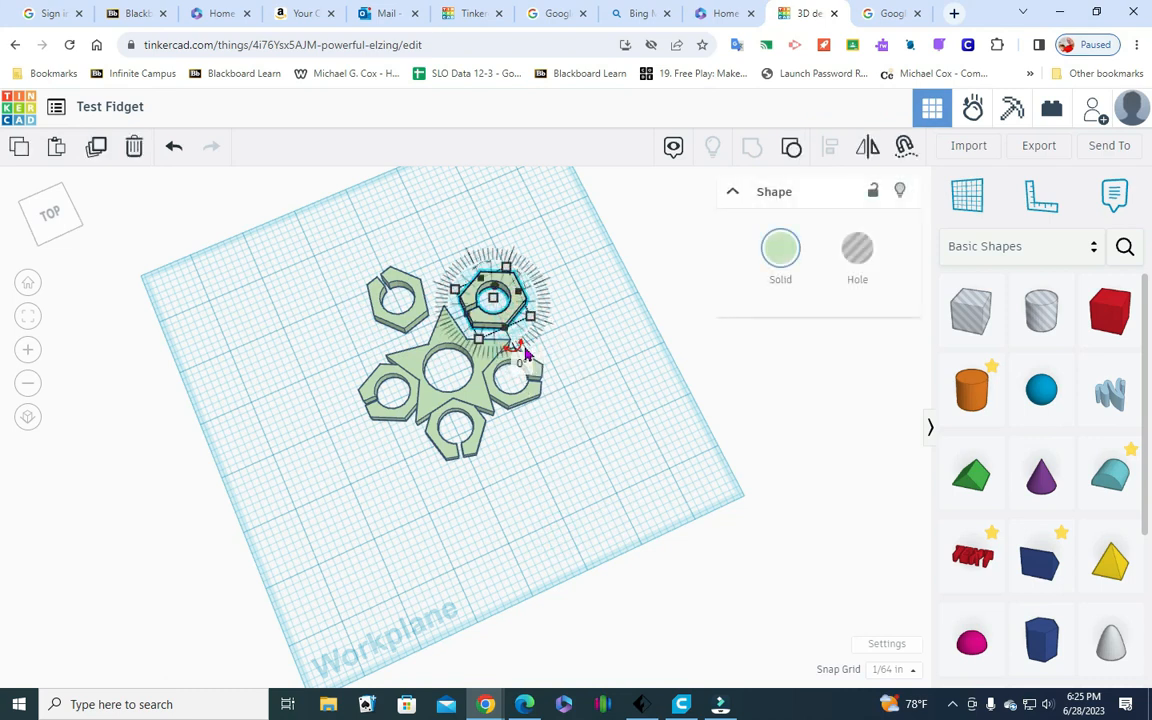
left_click(518, 366)
left_click(487, 316)
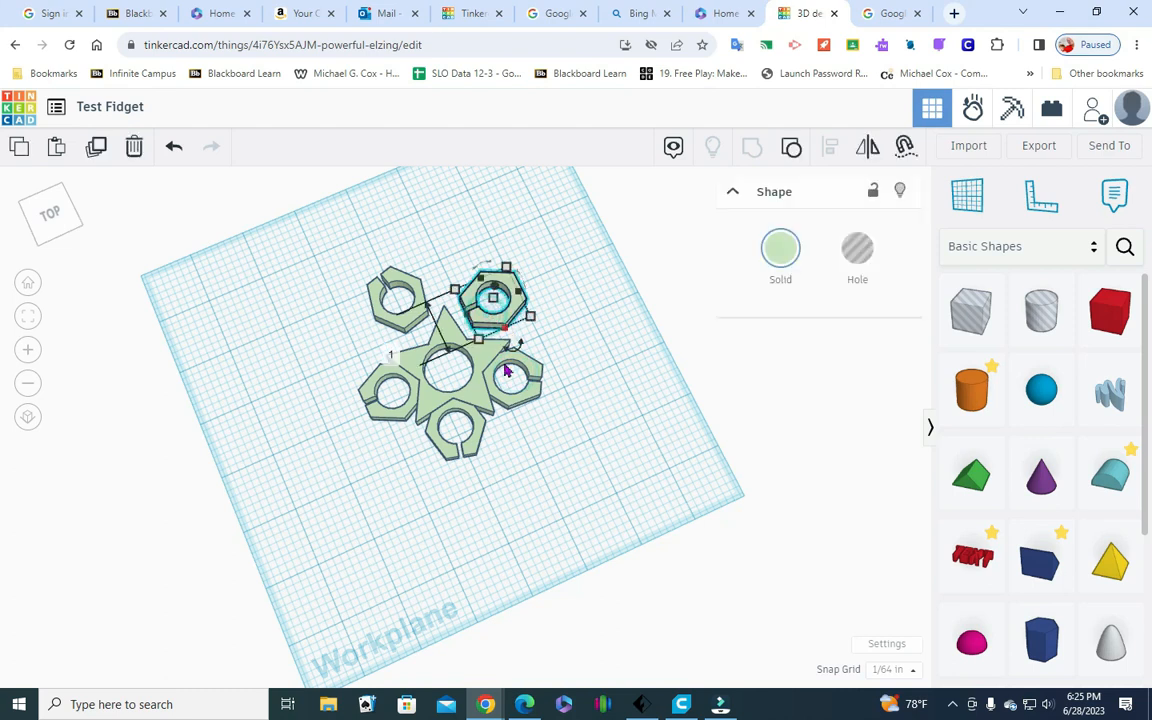
mouse_move(516, 348)
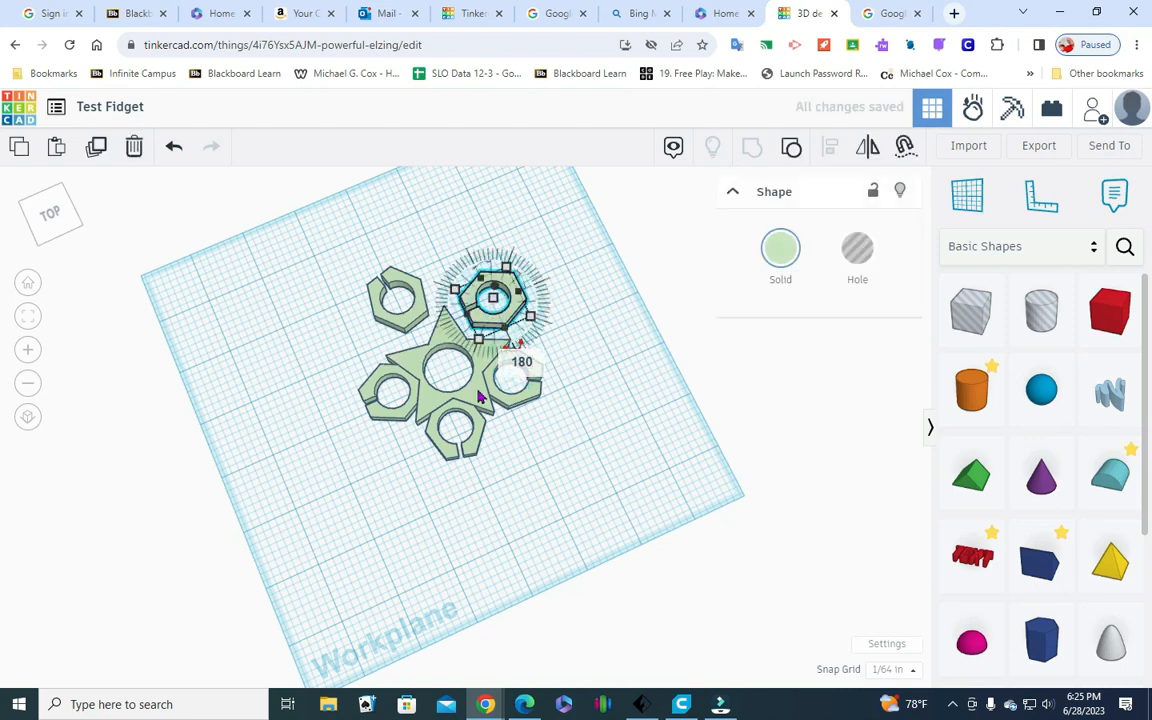
left_click(626, 415)
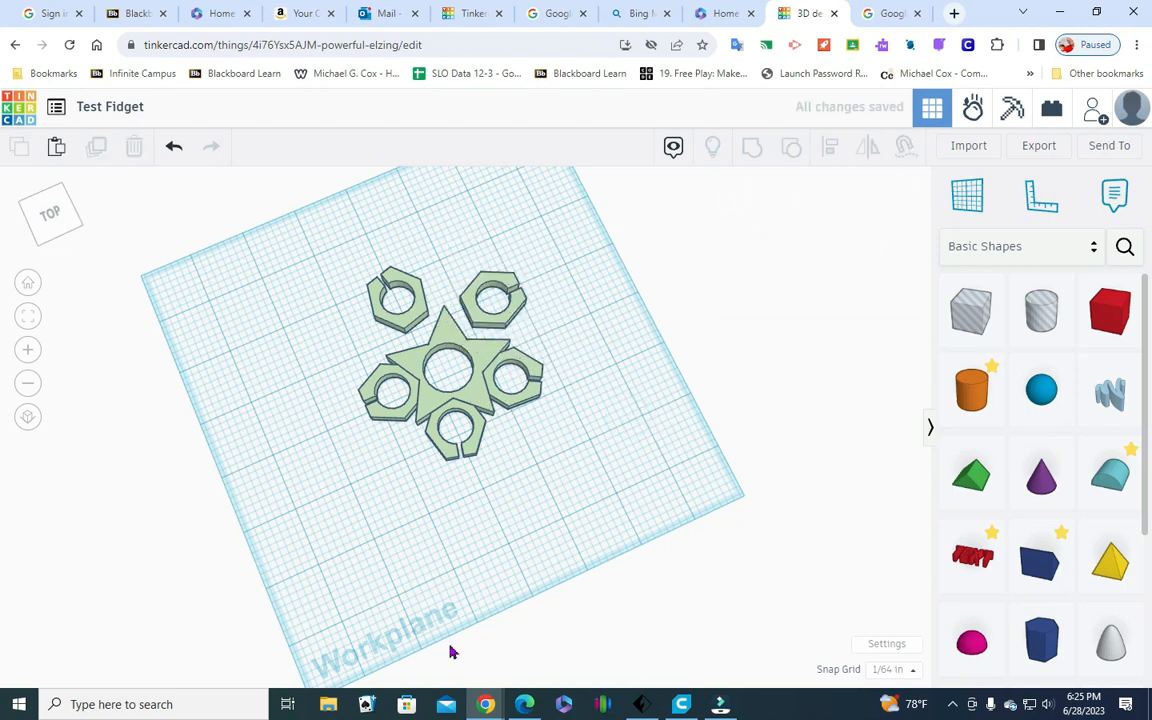
Rotate the back-right hexagon counterclockwise until its slot points straight away from the star's centre
left_click(490, 327)
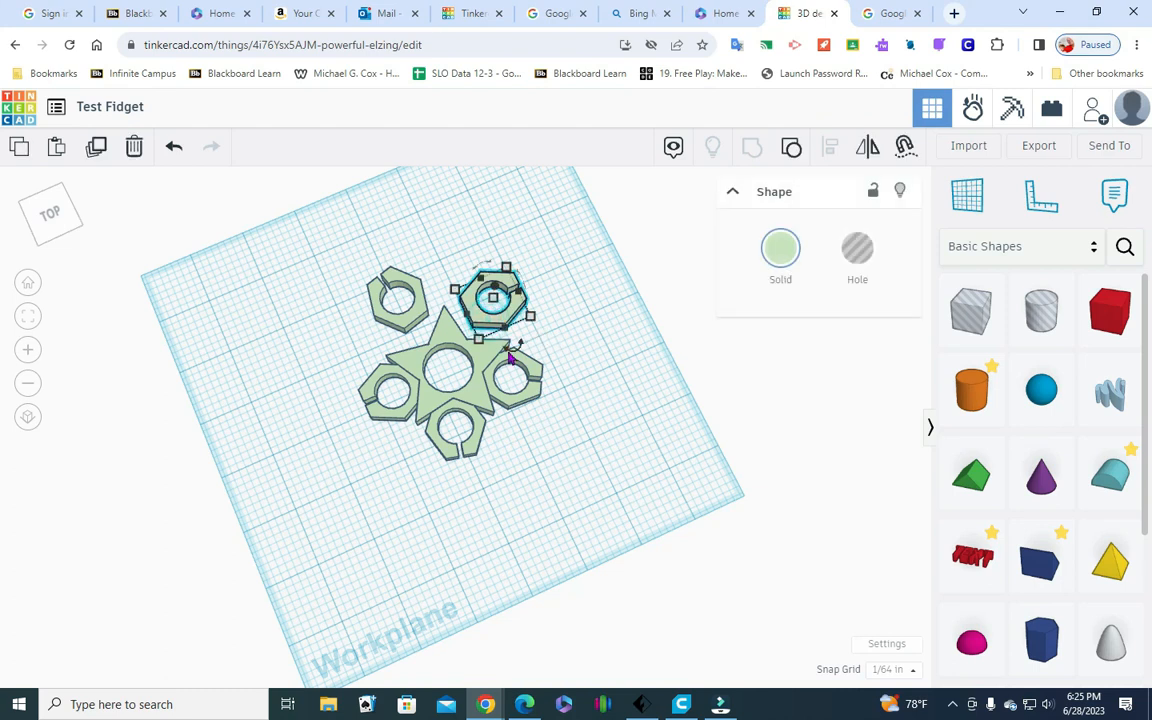
mouse_move(514, 347)
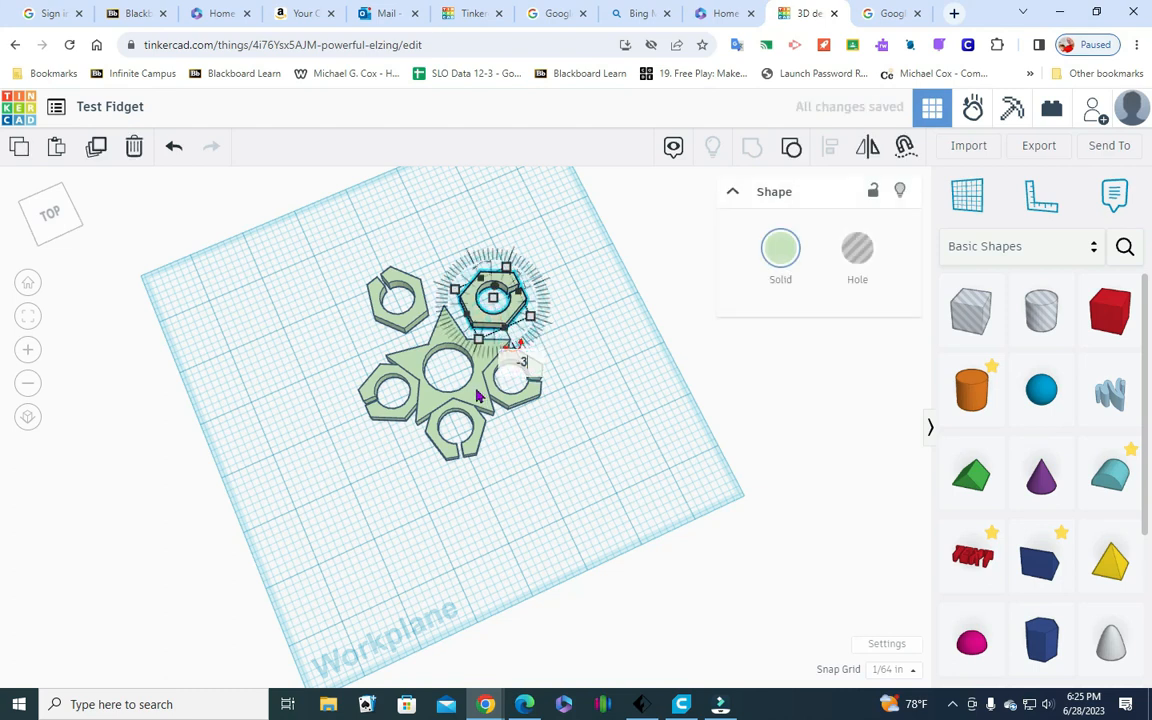
key("Return")
left_click(534, 405)
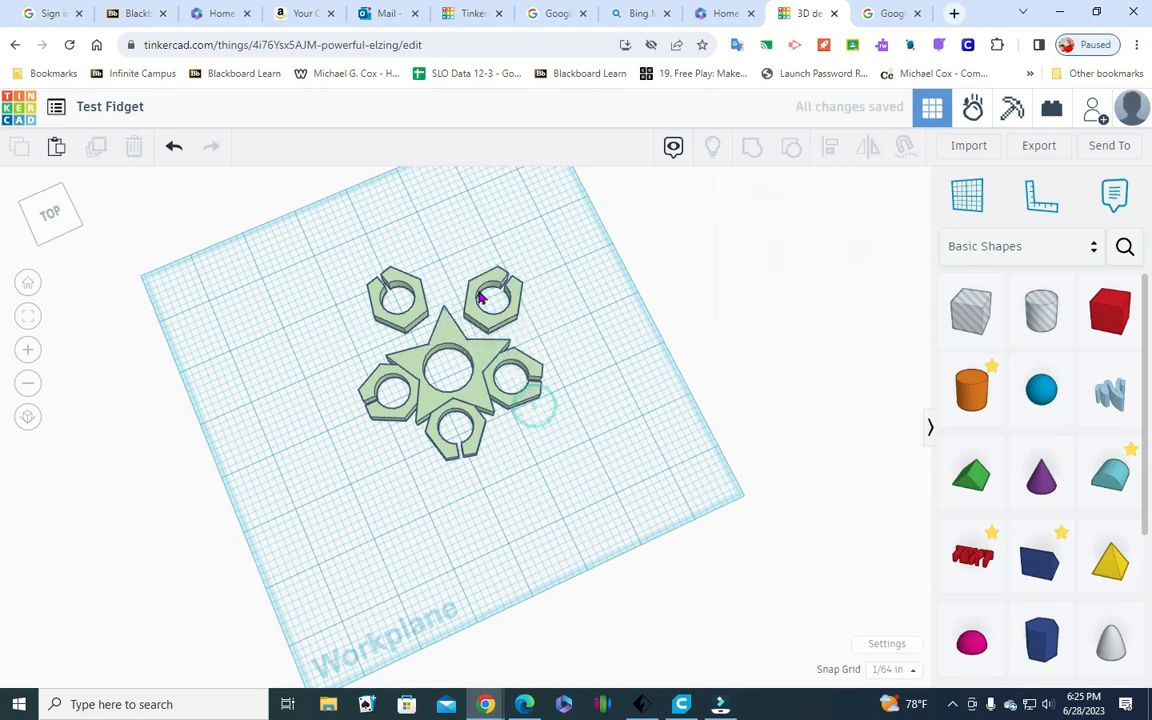
Nudge the back-left hexagon forward and slightly left until it fits into the star's back-left notch
left_click(411, 317)
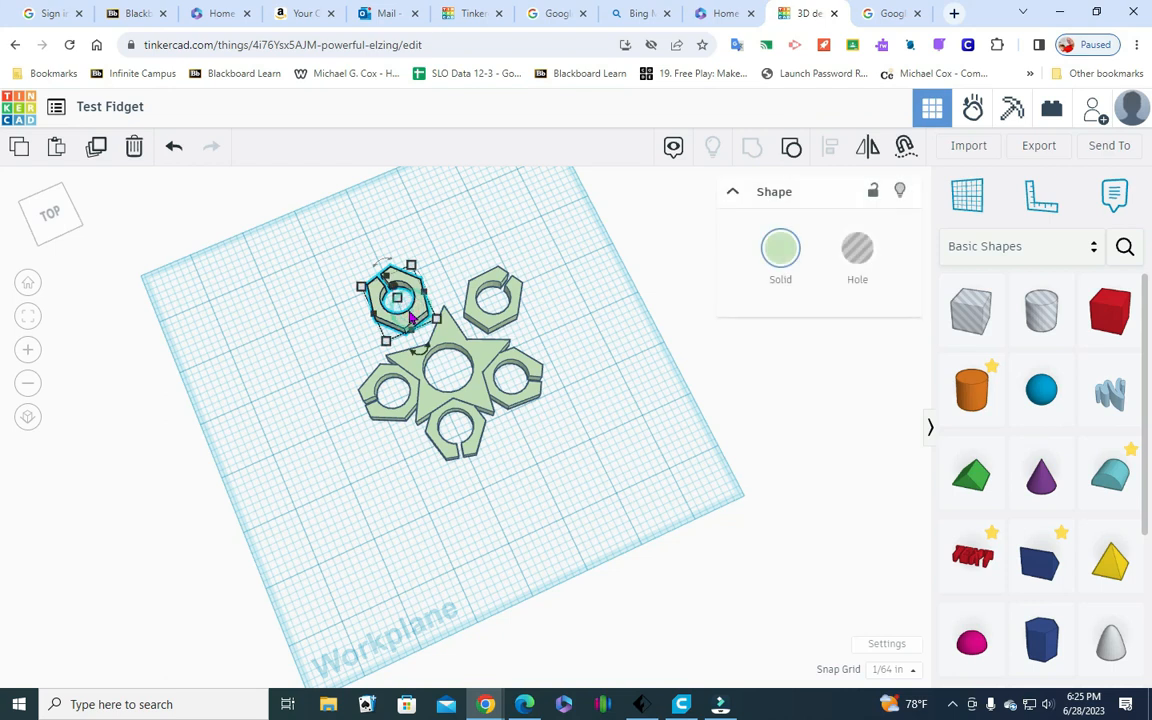
key("Down")
key("Down")
key("Down")
key("Down")
key("Down")
key("Down")
key("Down")
key("Down")
key("Down")
key("Down")
key("Down")
key("Down")
key("Down")
key("Down")
key("Down")
key("Down")
key("Down")
key("Down")
key("Down")
key("Down")
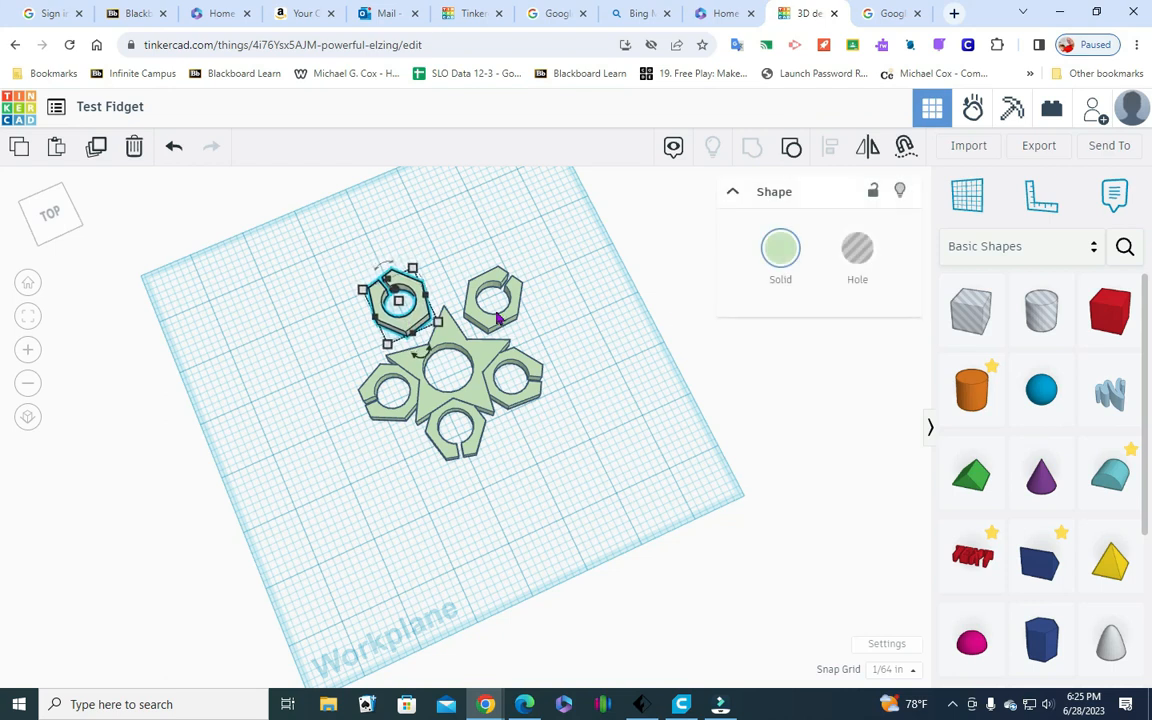
key("Down")
key("Down")
key("Down")
key("Down")
key("Down")
key("Down")
key("Down")
key("Down")
key("Down")
key("Down")
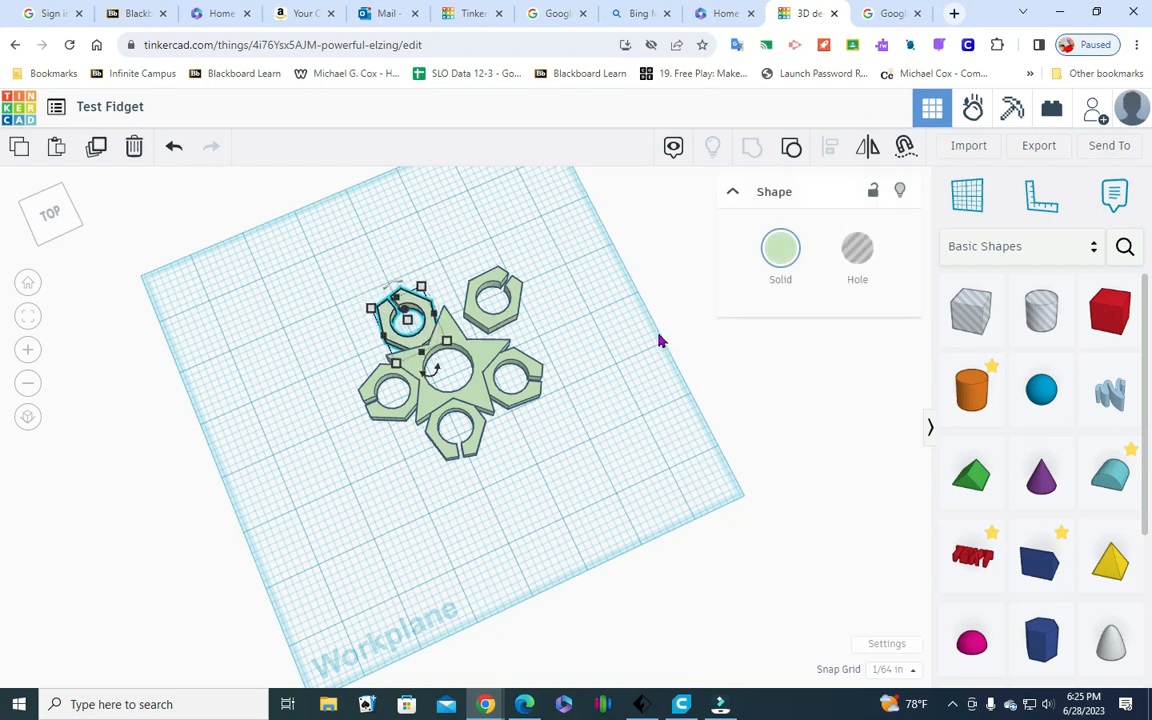
key("Down")
key("Down")
key("Down")
key("Left")
key("Left")
key("Down")
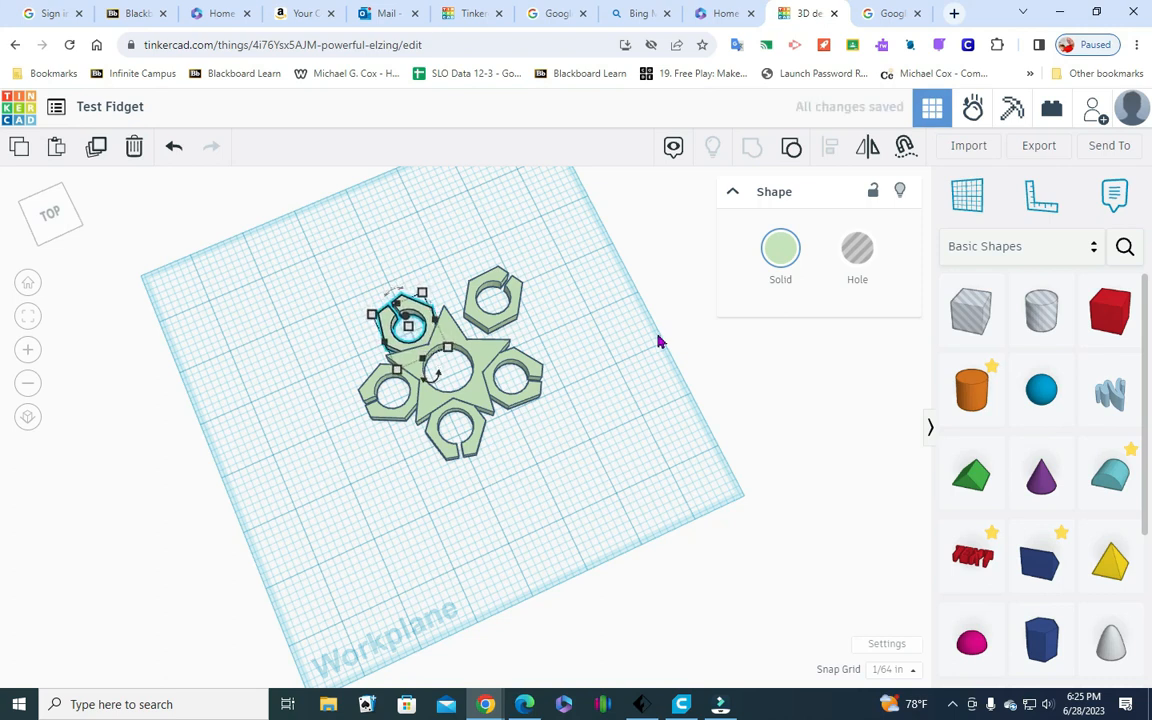
Nudge the back-right hexagon forward and left until it fits into the star's back-right notch
left_click(500, 325)
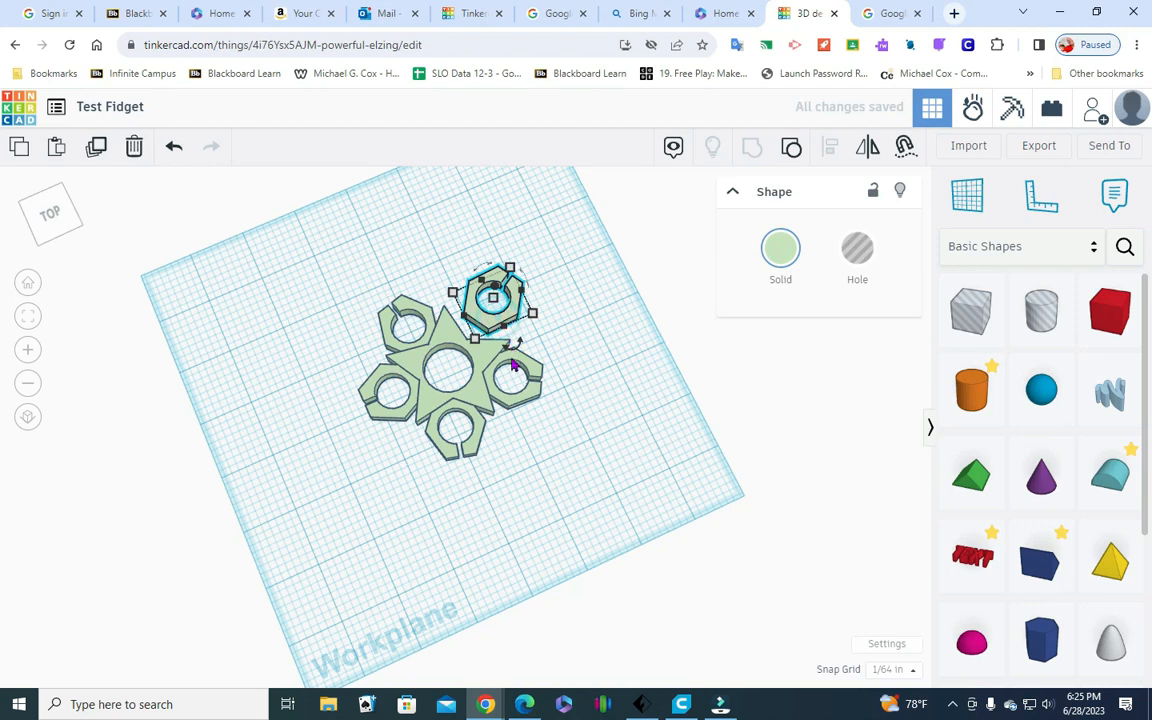
key("Down")
key("Left")
key("Left")
key("Left")
key("Left")
key("Left")
key("Left")
key("Left")
key("Down")
key("Down")
key("Down")
key("Down")
key("Down")
key("Left")
key("Left")
key("Left")
key("Left")
key("Left")
key("Left")
left_click(603, 458)
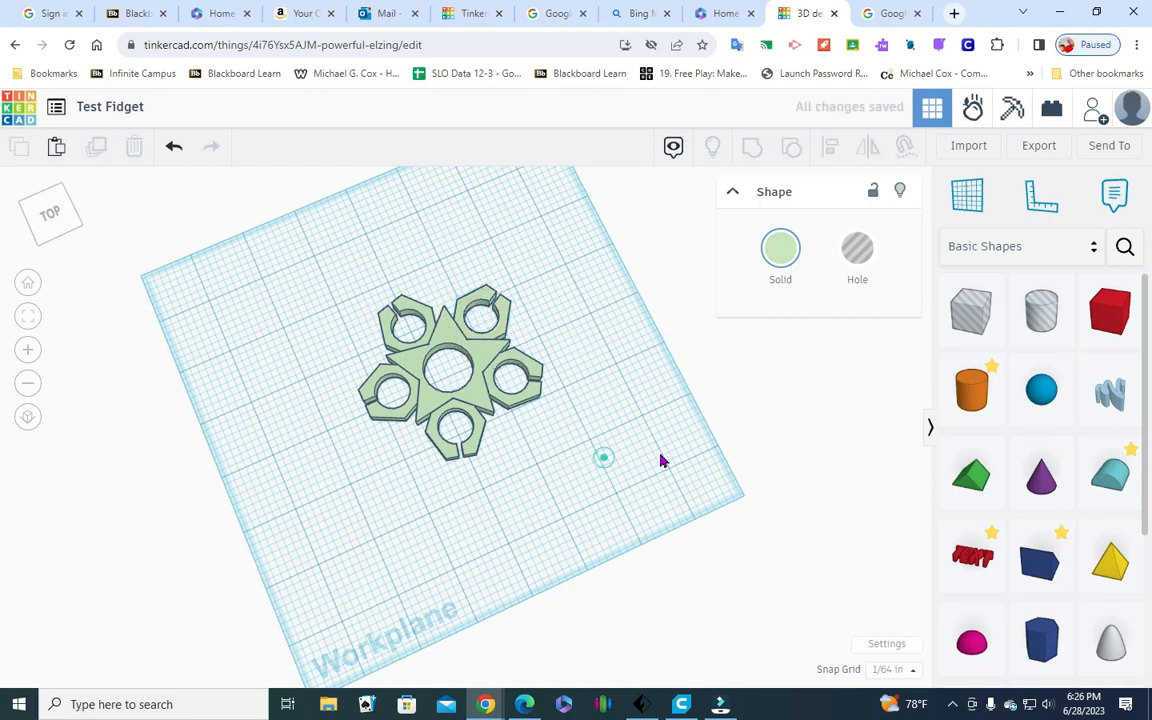
Check the fit from below, and group the last two hexagons with the star assembly into one shape
left_click_drag(66, 230, 80, 203)
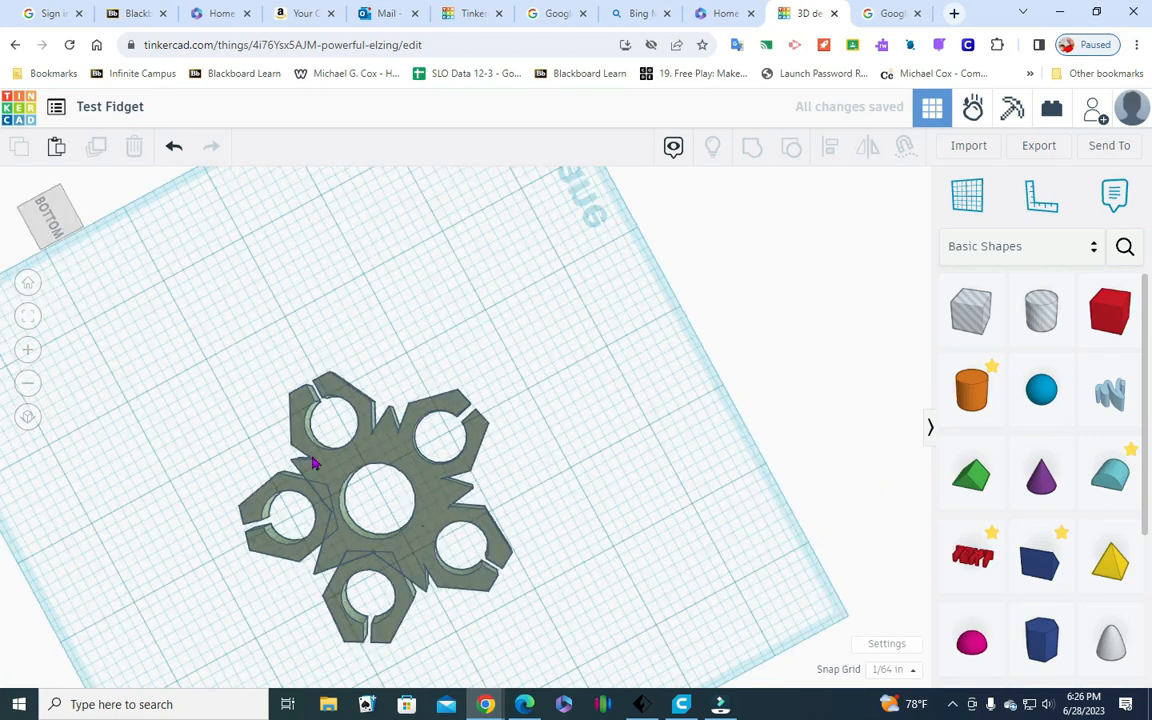
left_click_drag(62, 235, 69, 262)
left_click_drag(285, 546, 498, 337)
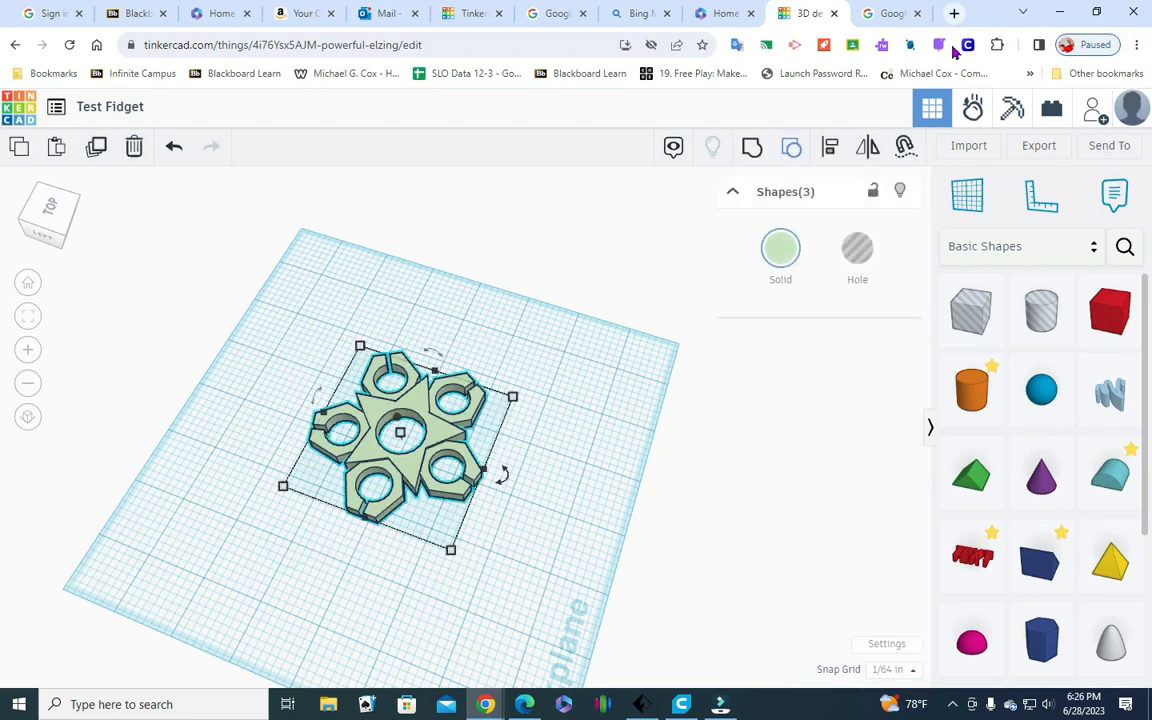
left_click(751, 149)
left_click(577, 520)
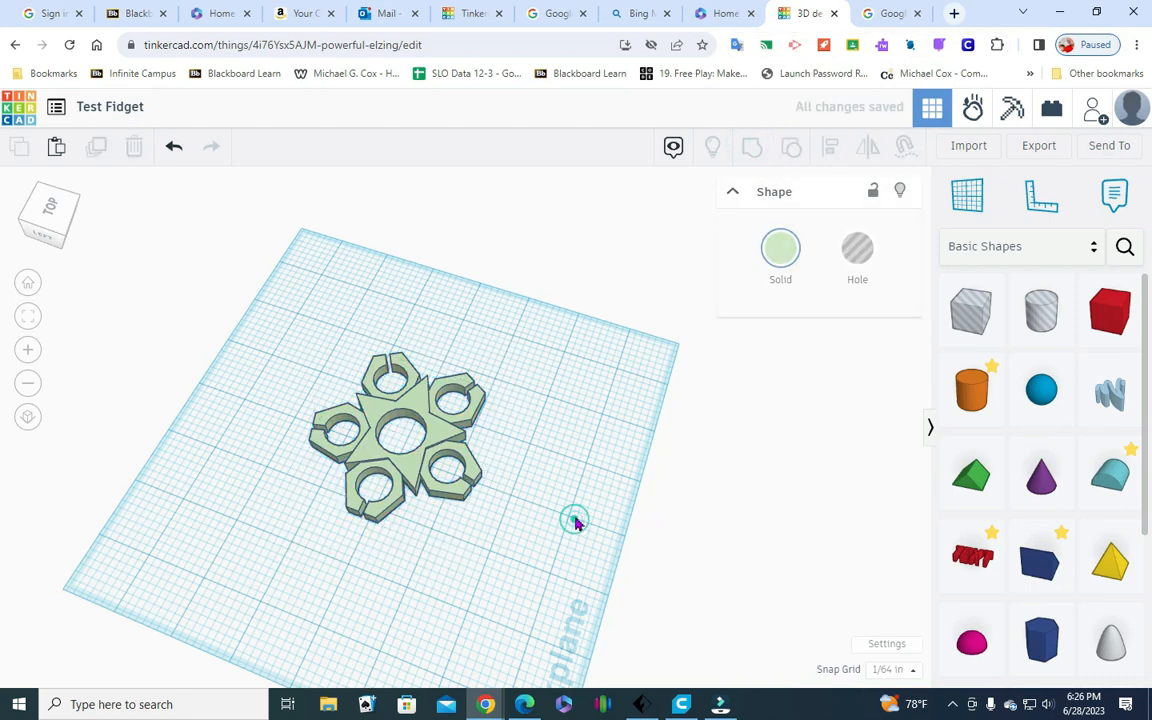